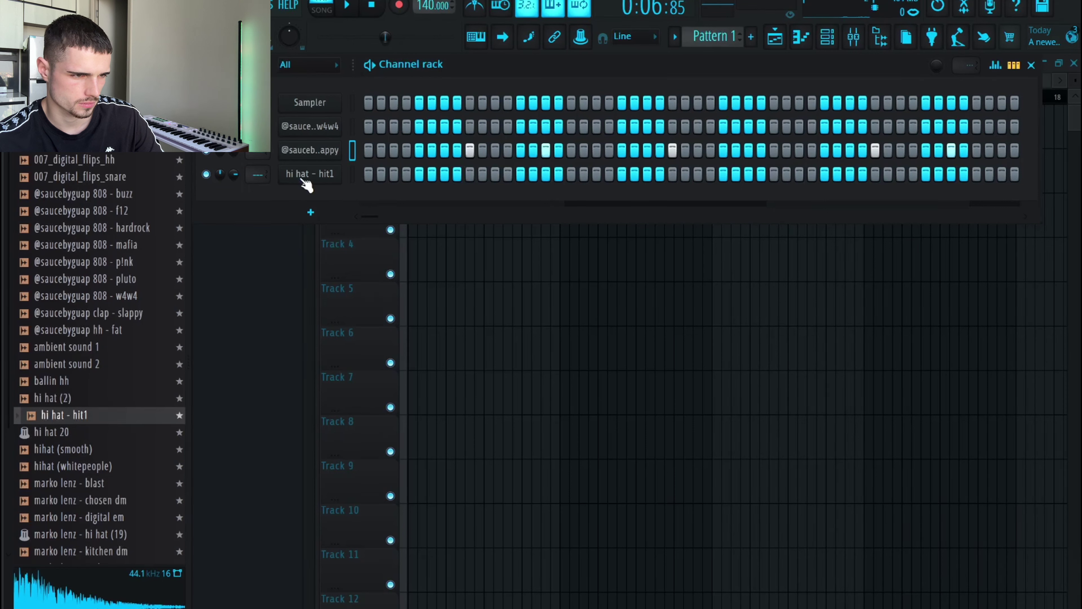
Fill the hi hat channel on every 2 steps and place 808 hits on steps 1 and 7
right_click(303, 181)
click(547, 223)
click(370, 125)
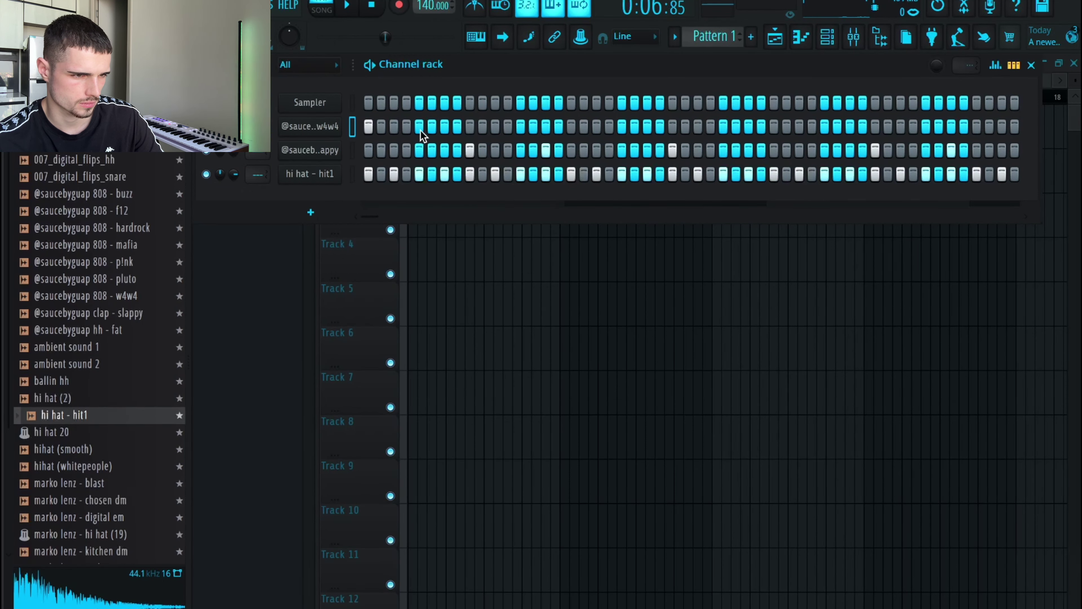
click(446, 128)
Load Fruity soft clipper into slot 1 of the mixer's Master track and close its window and the mixer
click(854, 36)
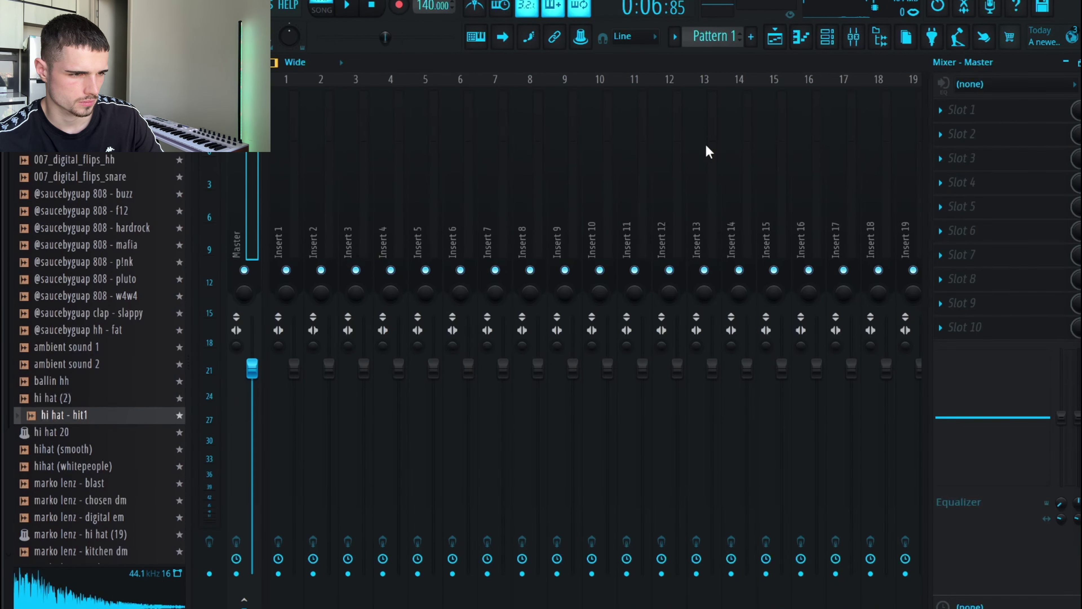
click(1002, 109)
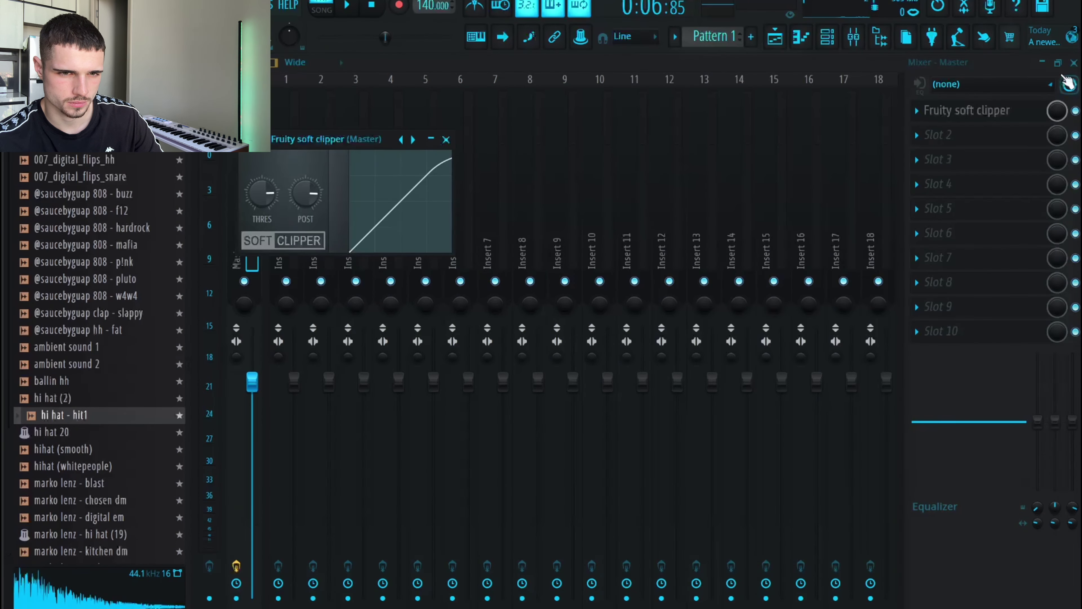
click(1081, 64)
click(444, 139)
Delete the Sampler channel from the channel rack
right_click(313, 103)
click(369, 286)
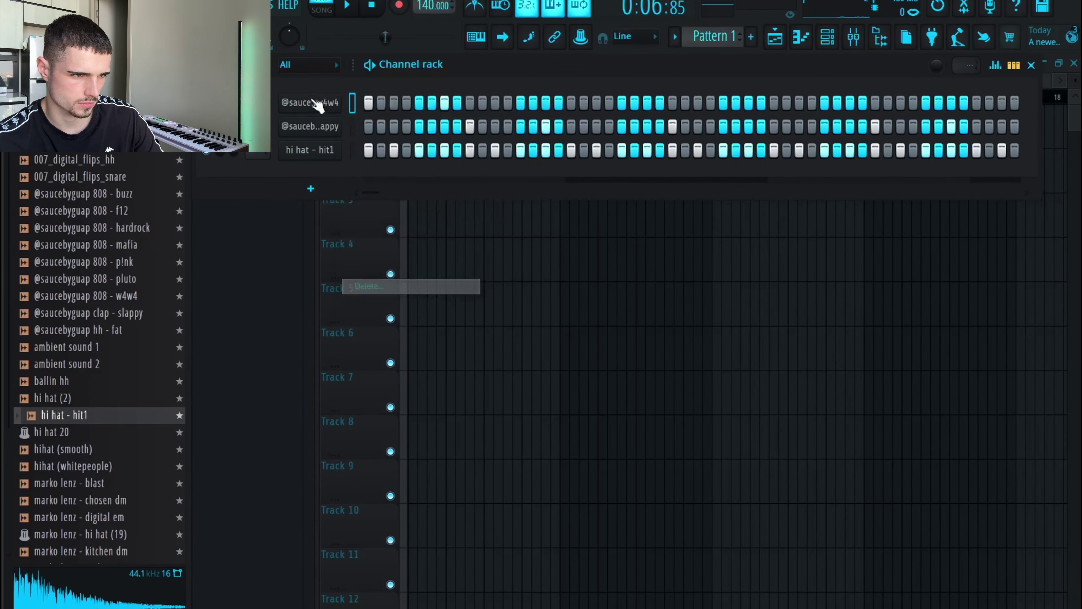
Open the piano roll of the 808 w4w4 channel, set its two notes to D5 and play the pattern
right_click(316, 105)
click(367, 104)
scroll(483, 476, up, 8)
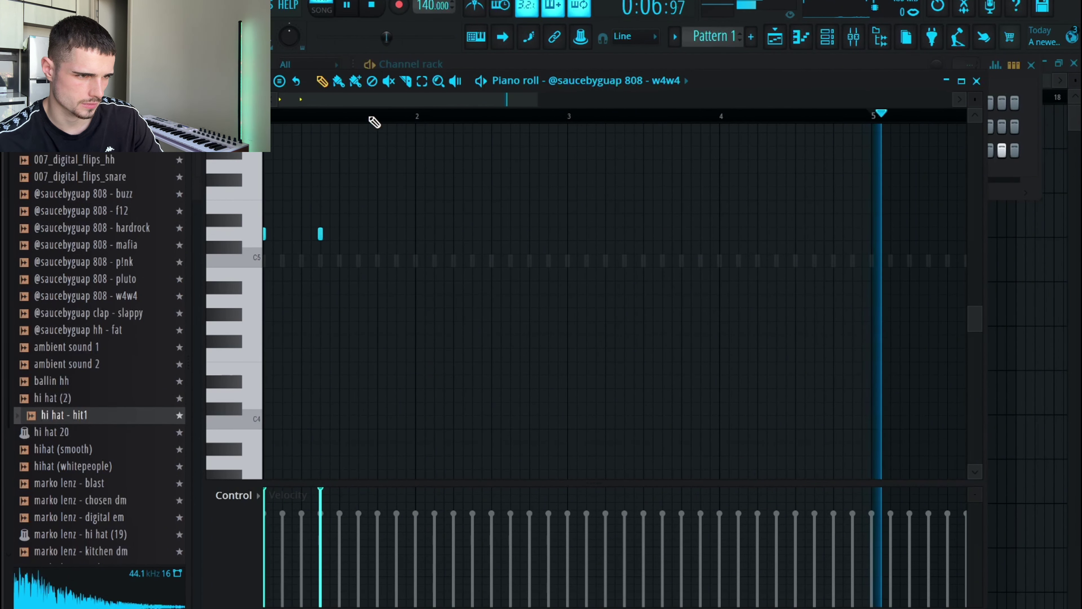
key(space)
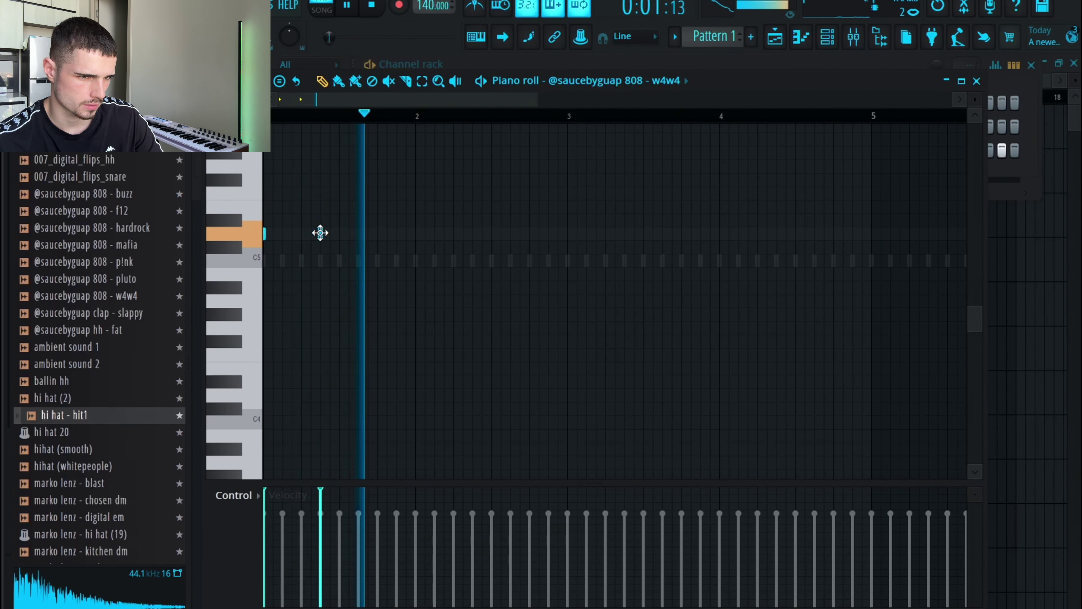
Enable Cut itself on the 808 w4w4 channel and play the pattern again
click(827, 38)
right_click(313, 125)
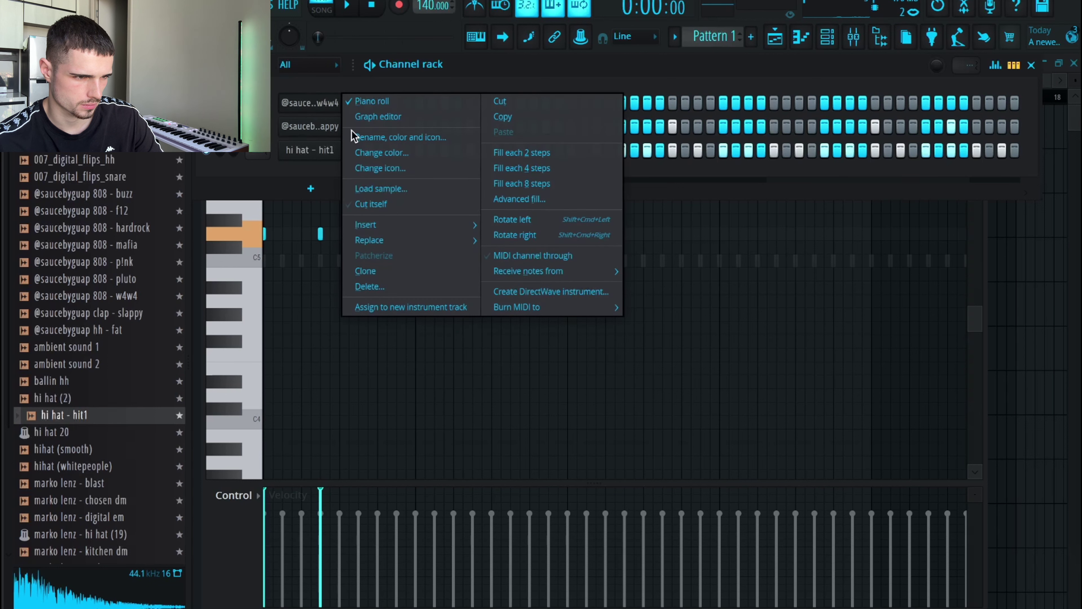
click(375, 204)
key(space)
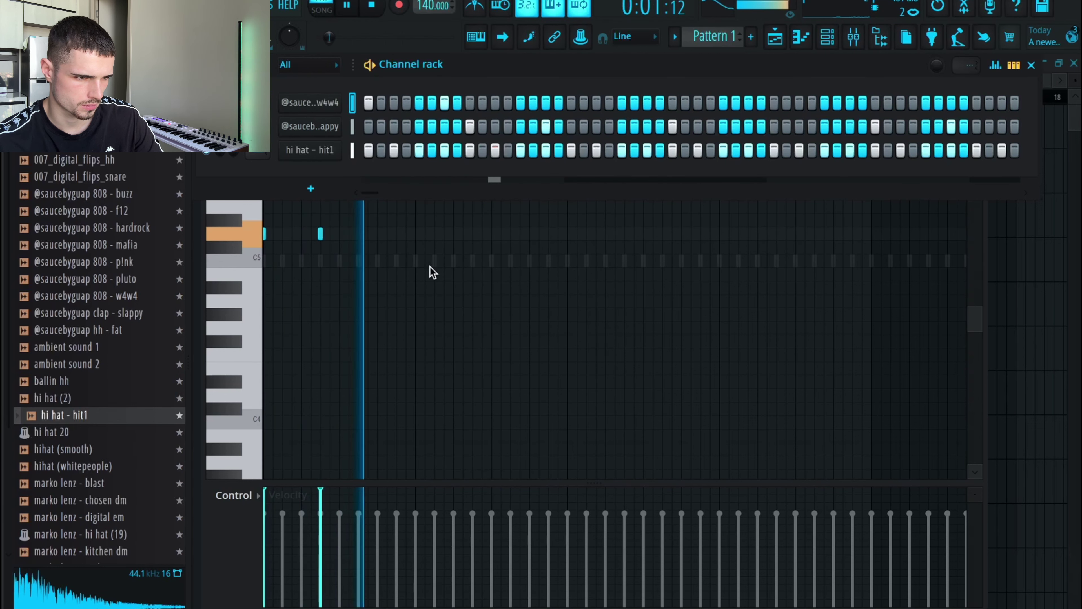
Extend the 808 line with a C5 note in bar 2, D5 notes in bars 3 and 4, and two closing C5 notes in bar 4
click(453, 261)
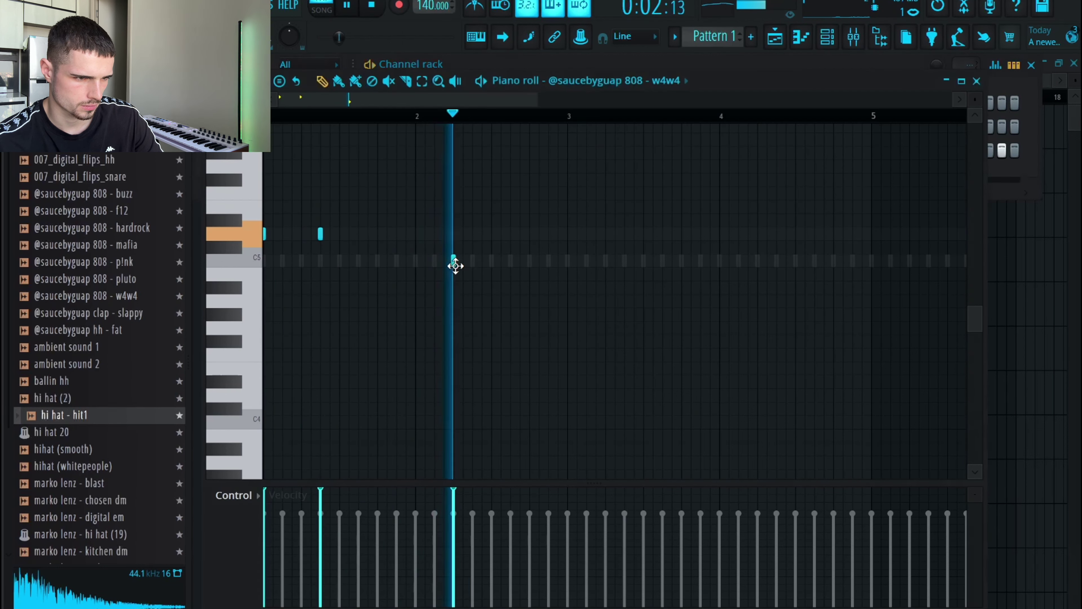
click(567, 234)
click(634, 234)
drag(633, 241, 763, 241)
click(814, 234)
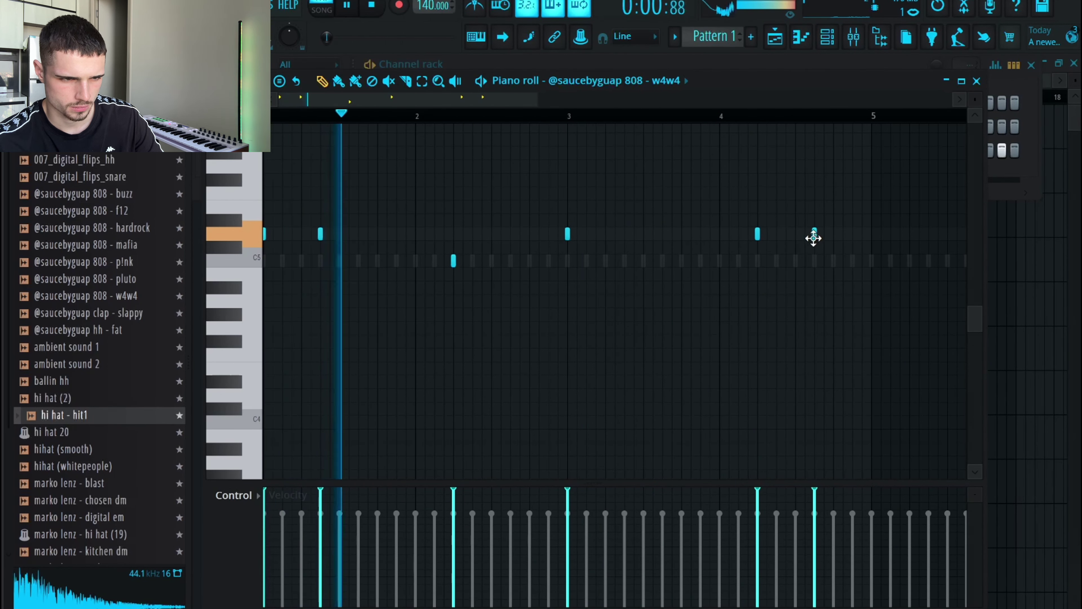
click(624, 234)
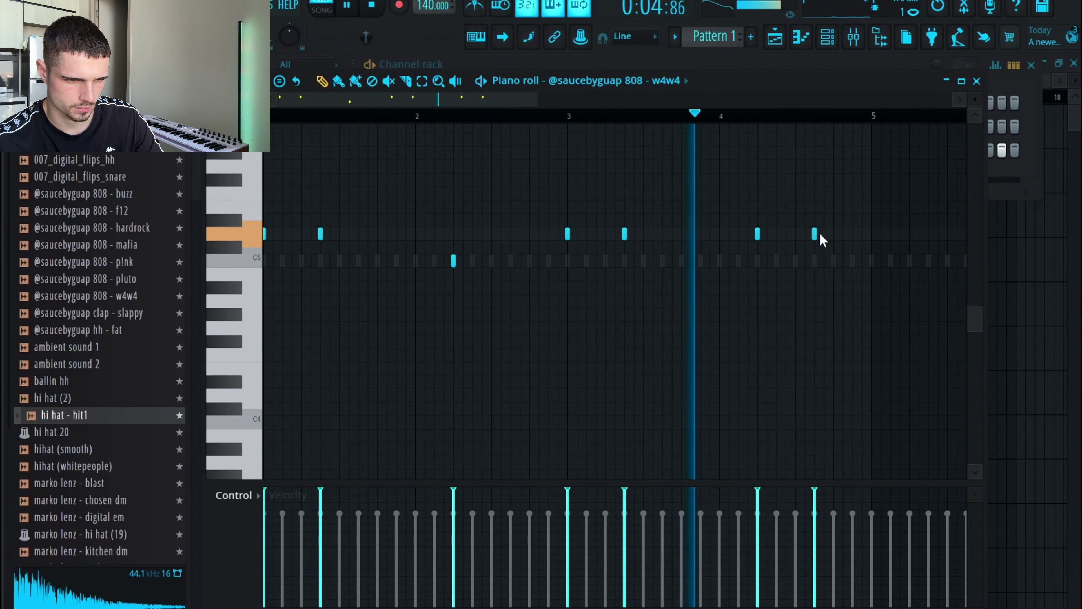
drag(816, 234, 814, 261)
click(852, 261)
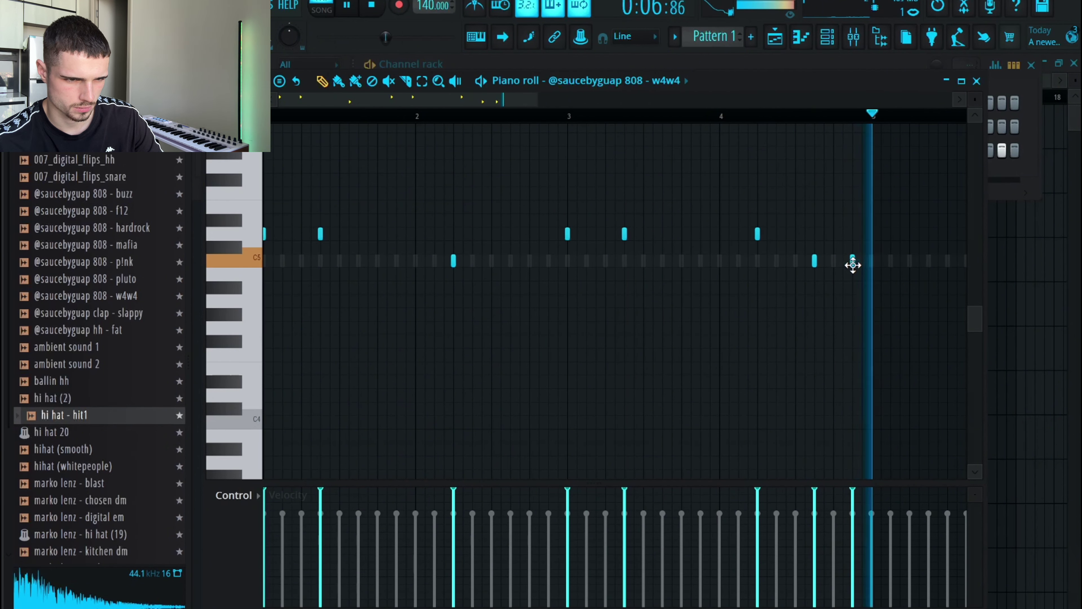
Duplicate the four-bar 808 line into bars 5 to 8 and close the piano roll
key(space)
key(space)
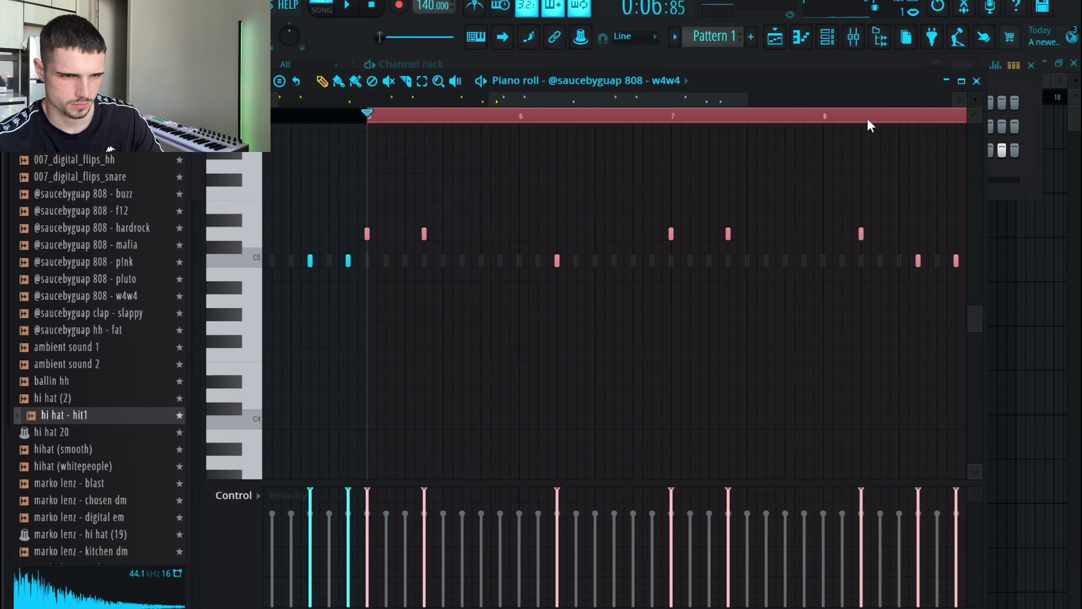
click(977, 81)
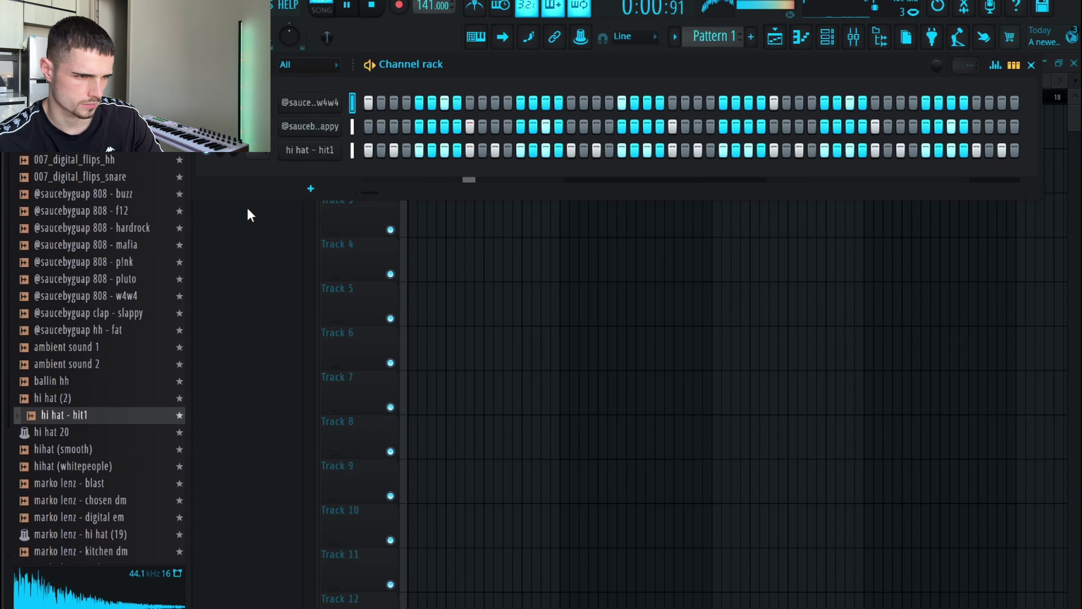
In the hi hat's piano roll, use a finer snap to add fast four-note rolls on C5 and G#4 early in bar 1
right_click(345, 161)
click(362, 149)
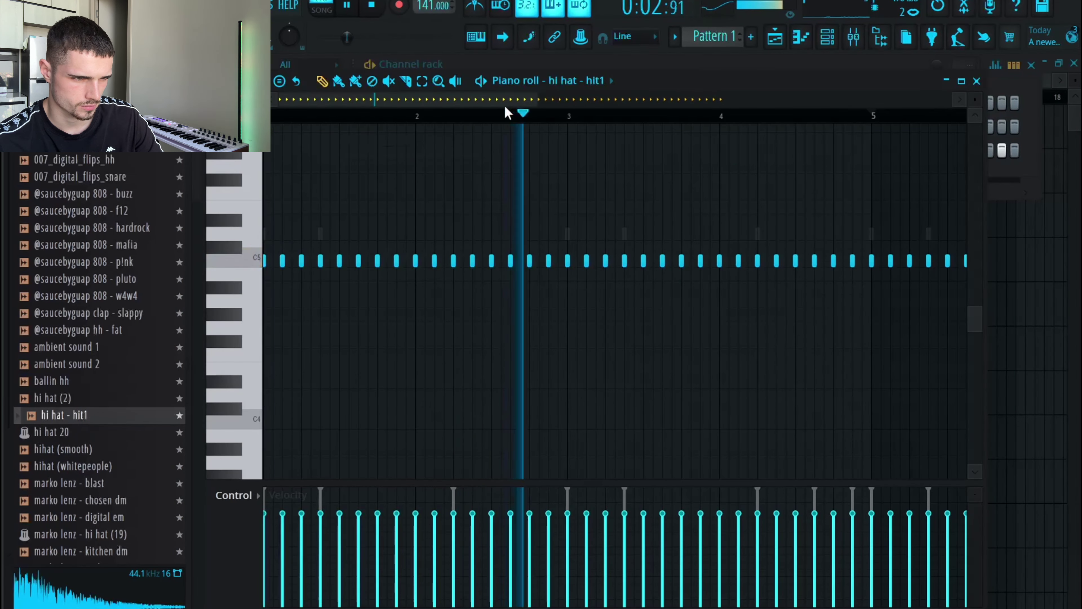
drag(537, 97, 386, 99)
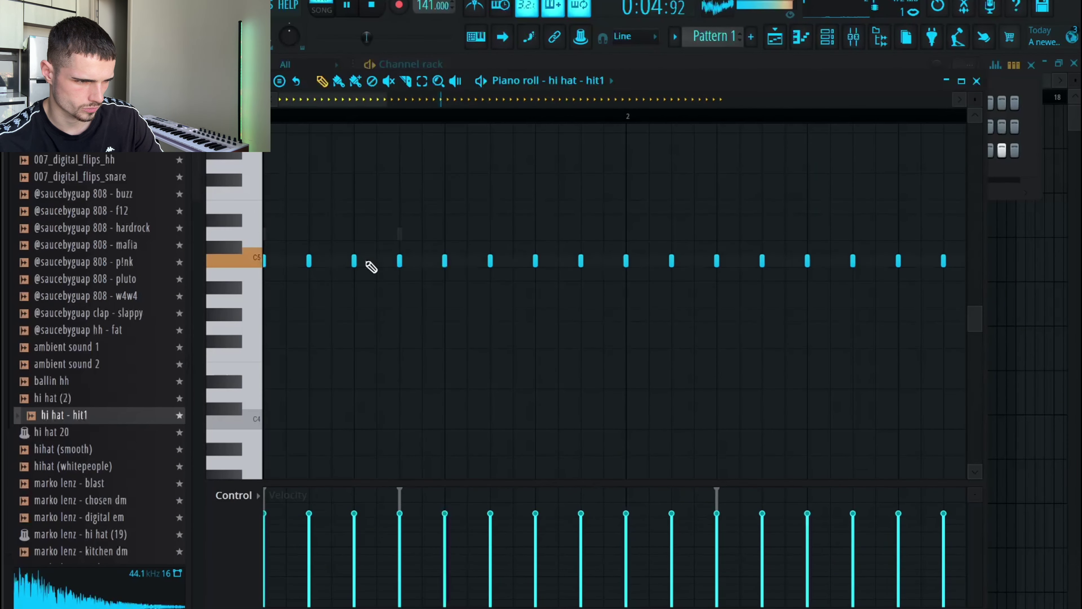
click(246, 81)
click(269, 202)
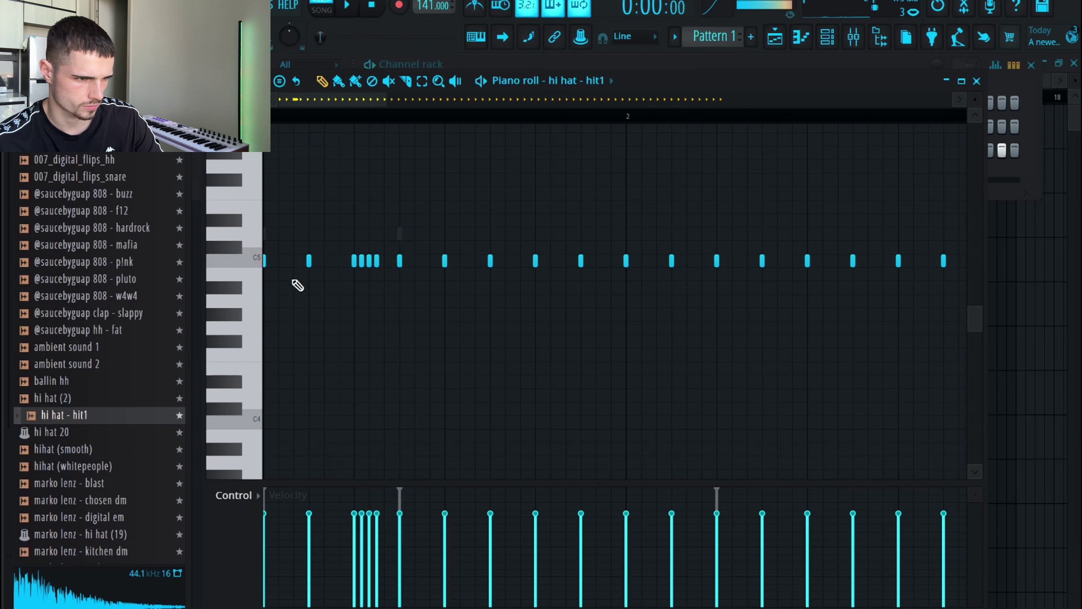
click(325, 316)
click(332, 316)
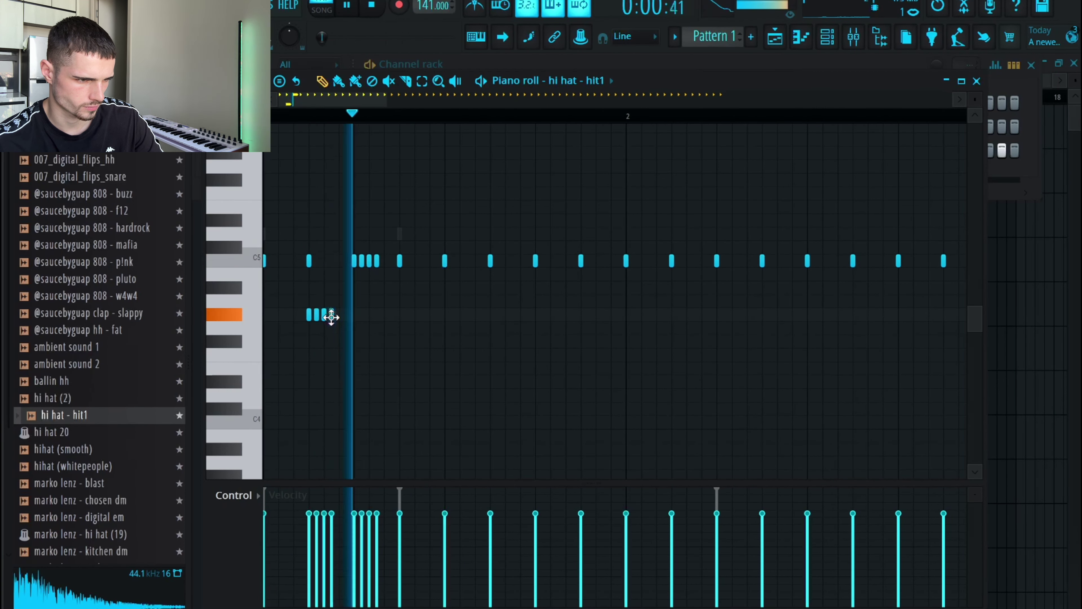
Add two evenly spaced C5 notes between the last two hi hats of bar 1
scroll(520, 283, down, 3)
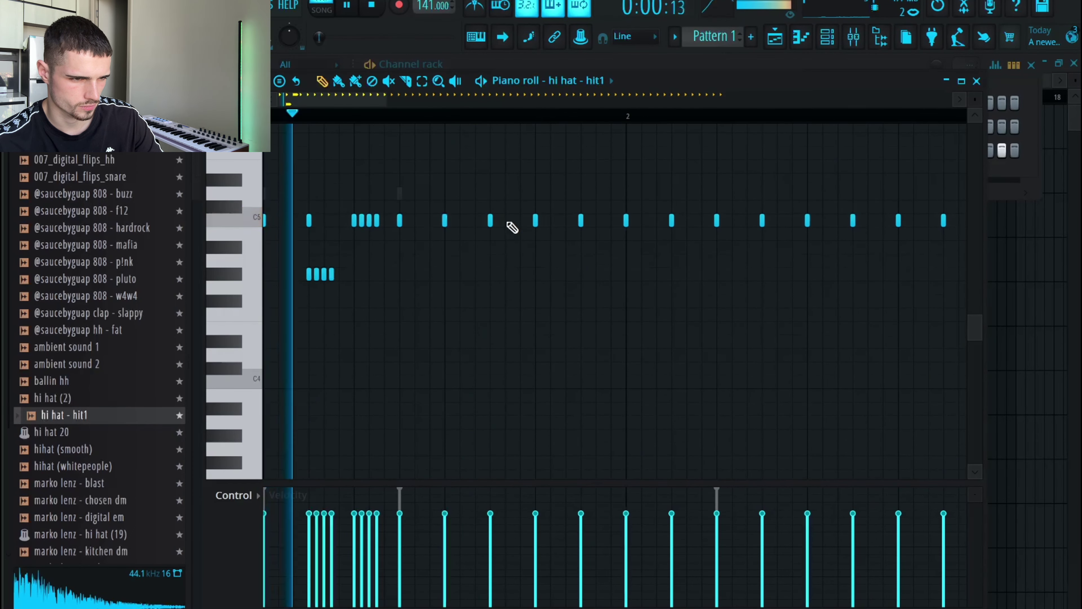
click(558, 220)
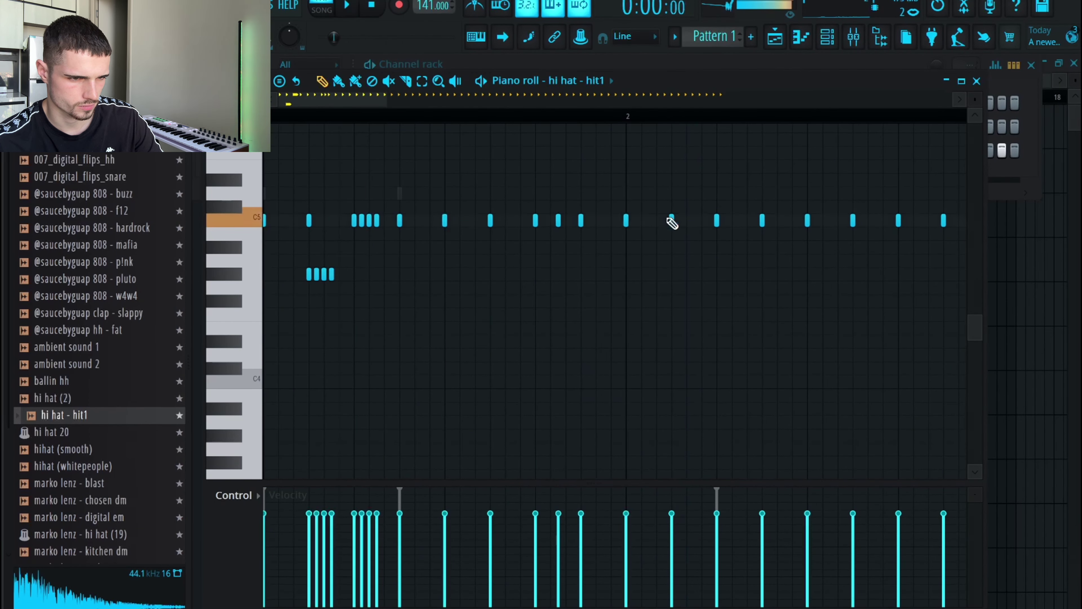
click(551, 220)
right_click(558, 220)
click(566, 222)
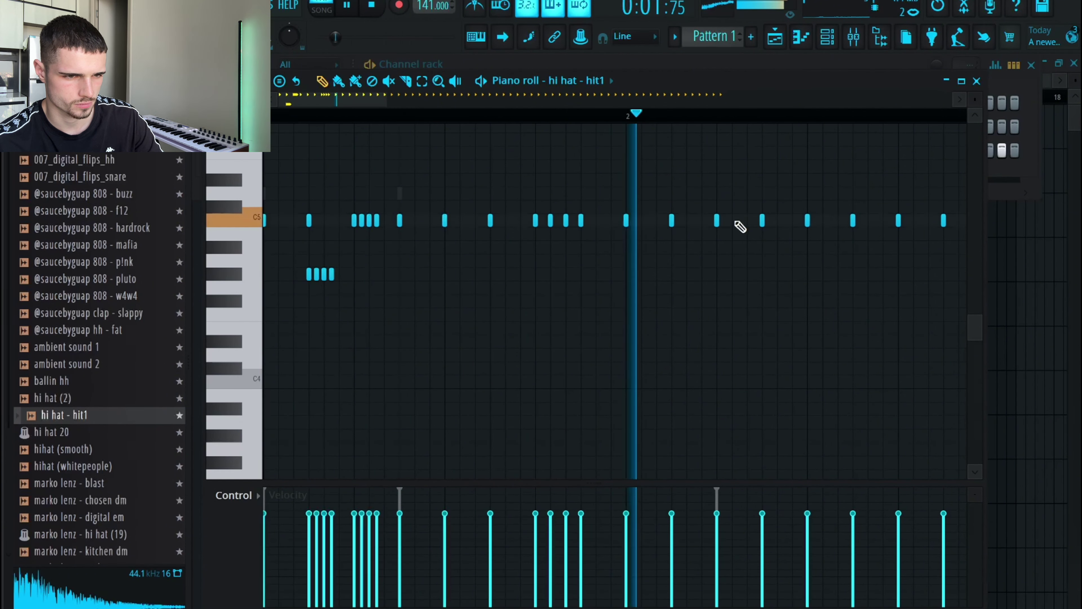
Add a fast hi hat roll at step 5 of bar 2 with three G#4 notes and a closing G4 note
click(725, 221)
key(space)
drag(725, 234, 720, 282)
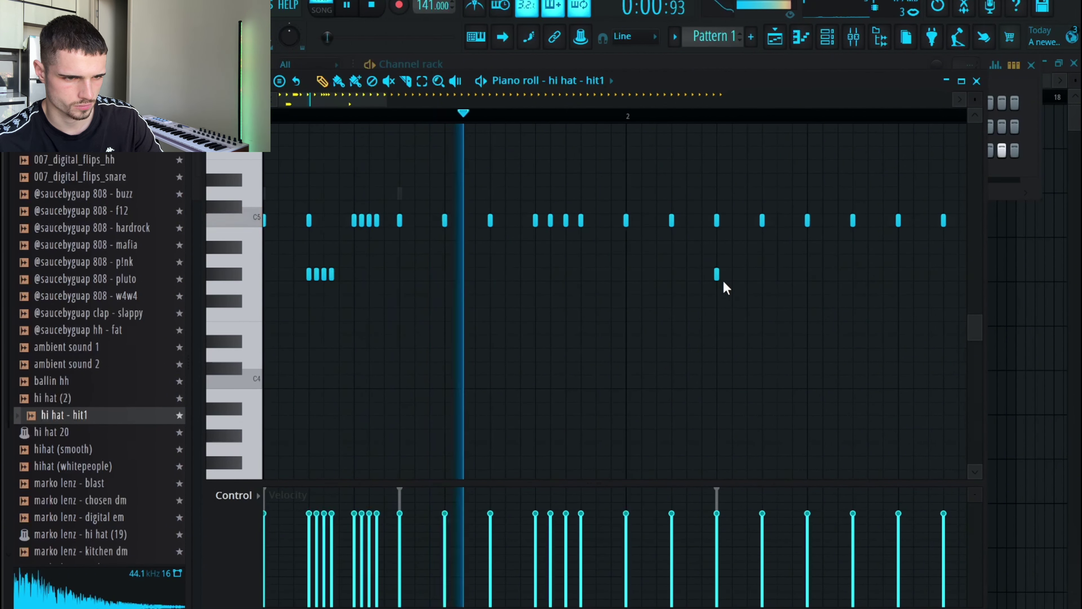
click(732, 275)
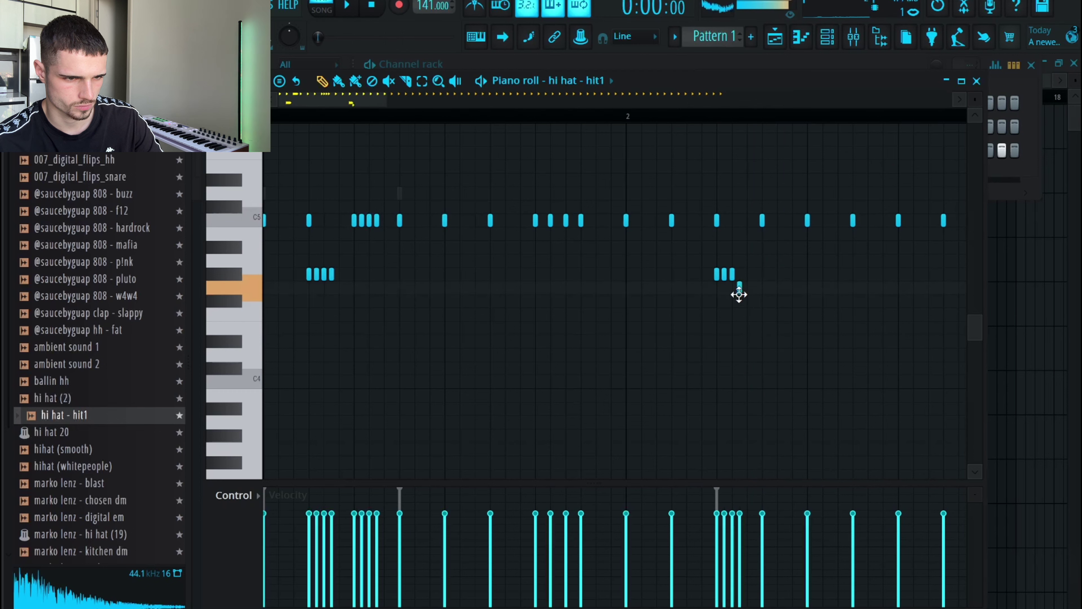
Replace the roll's closing G4 note with G#4 and add a single G#4 note at step 7 of bar 2
click(397, 101)
click(405, 99)
key(space)
drag(406, 100, 458, 102)
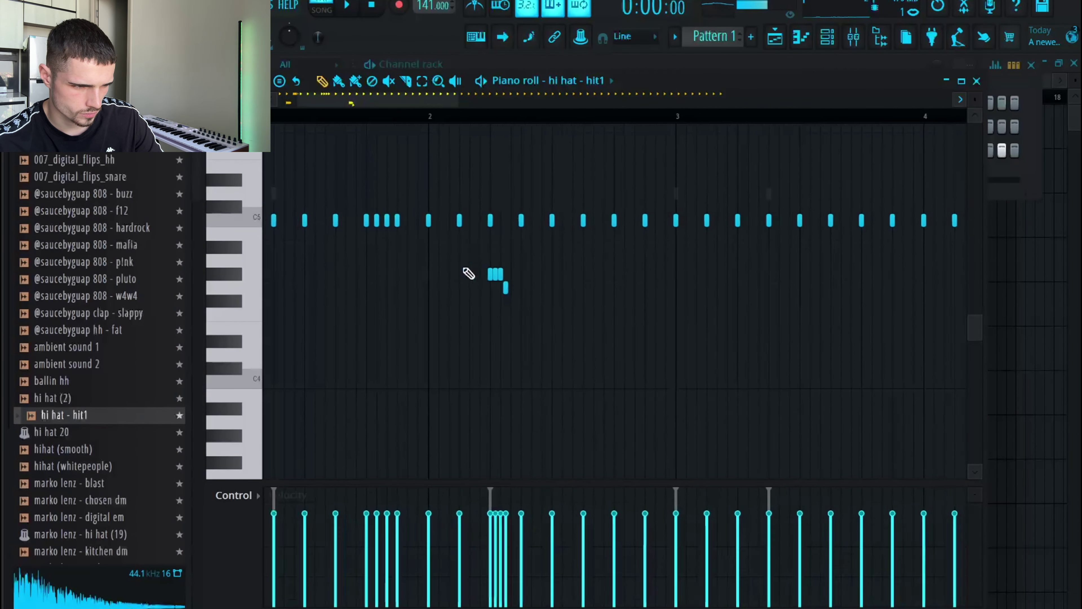
key(space)
right_click(505, 294)
click(520, 275)
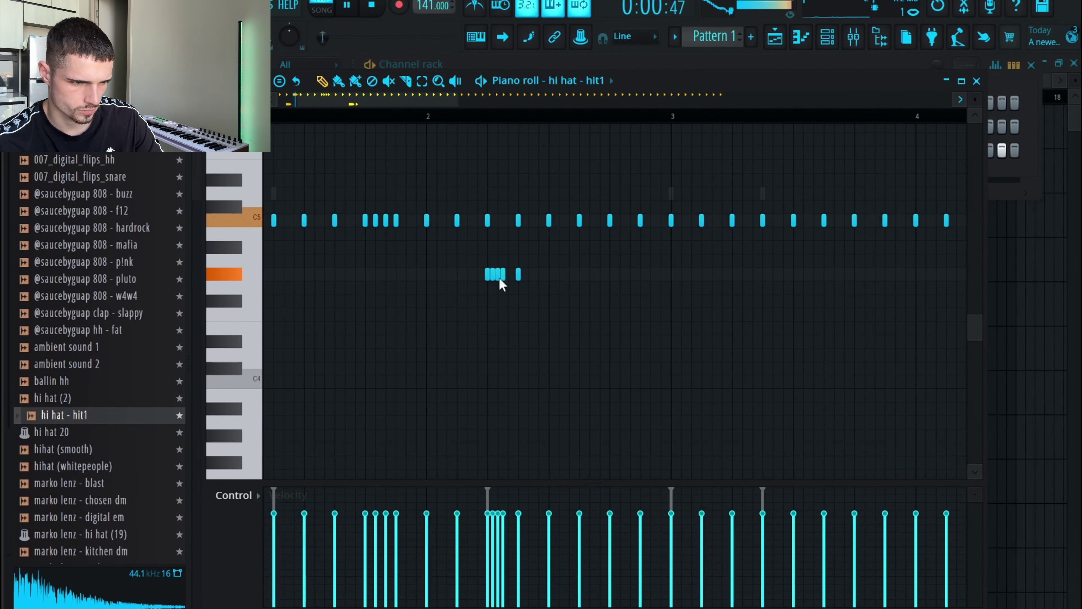
Build a longer rapid hi hat roll in the middle of bar 2 and raise it to B4
click(552, 274)
key(space)
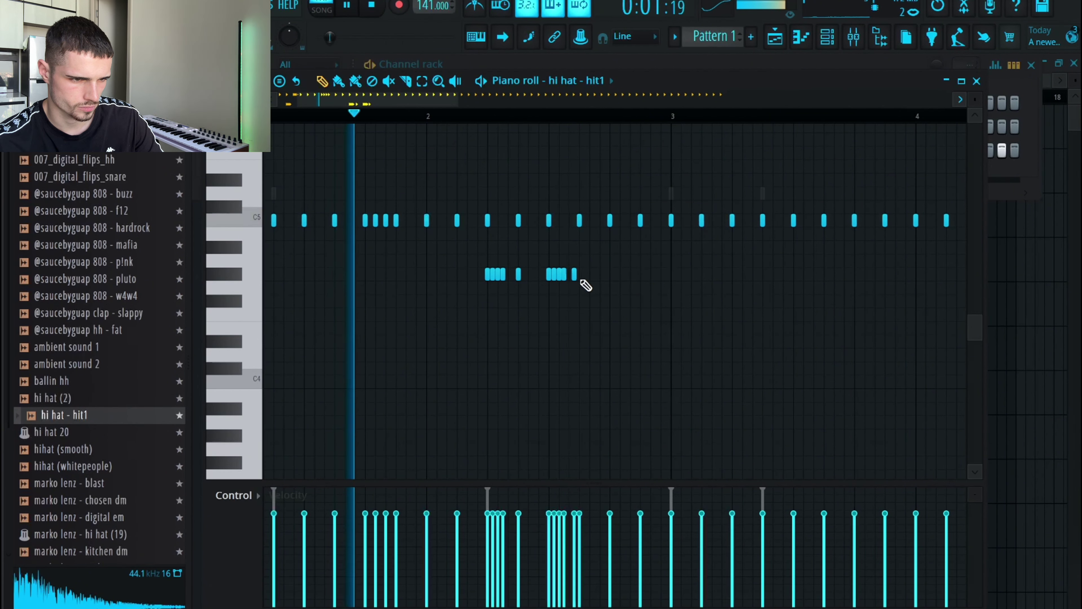
click(570, 276)
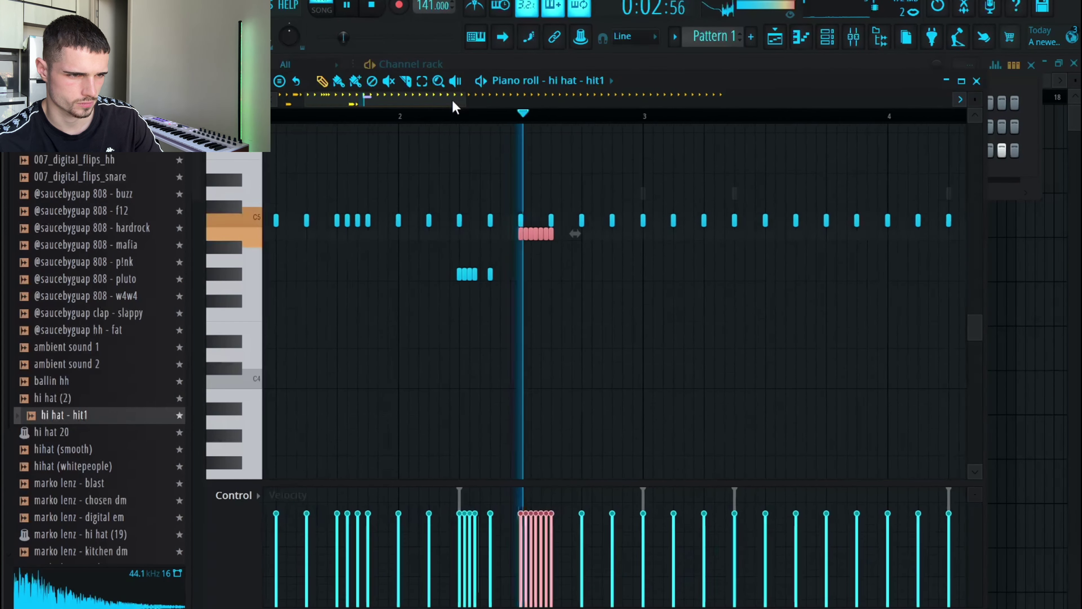
Move the B4 roll to step 13 of bar 2 and compress it into a faster roll
drag(465, 103, 658, 140)
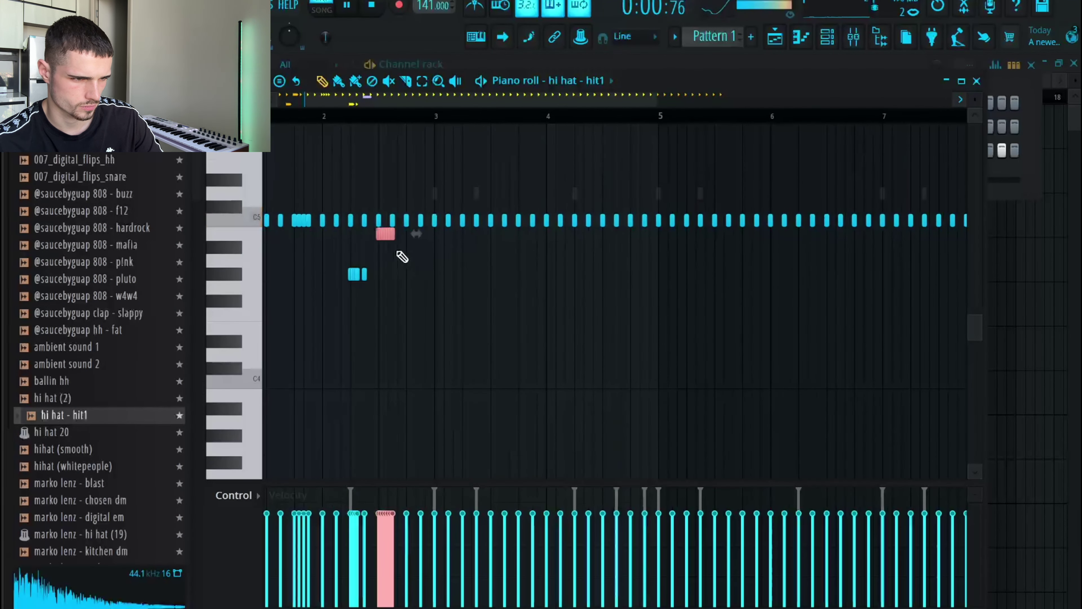
drag(387, 234, 414, 234)
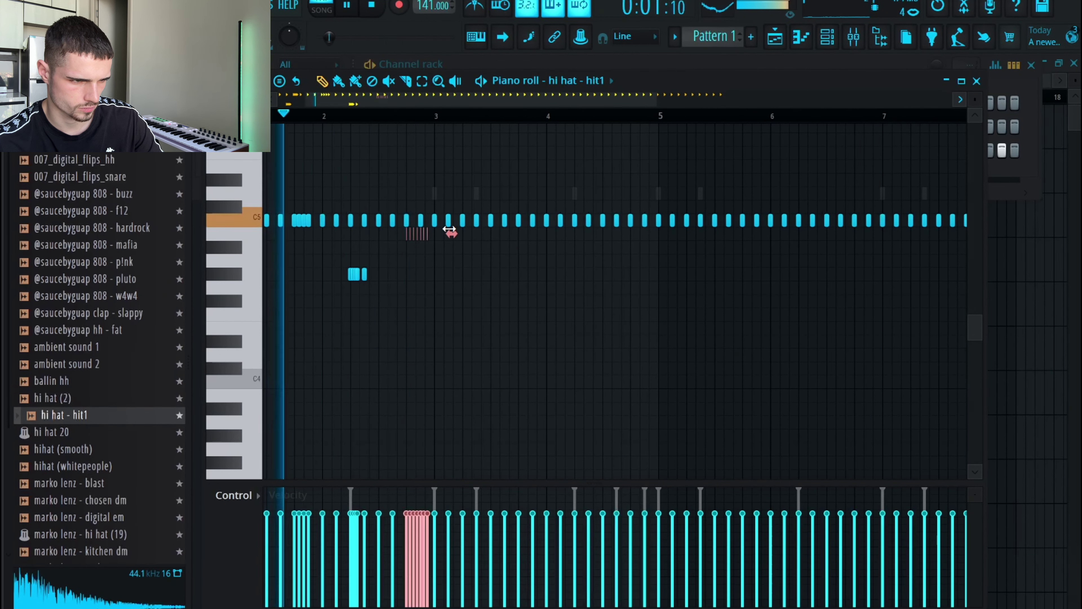
click(512, 274)
right_click(512, 274)
key(space)
Delete all hi hat notes from bar 3 onward
drag(830, 230, 509, 219)
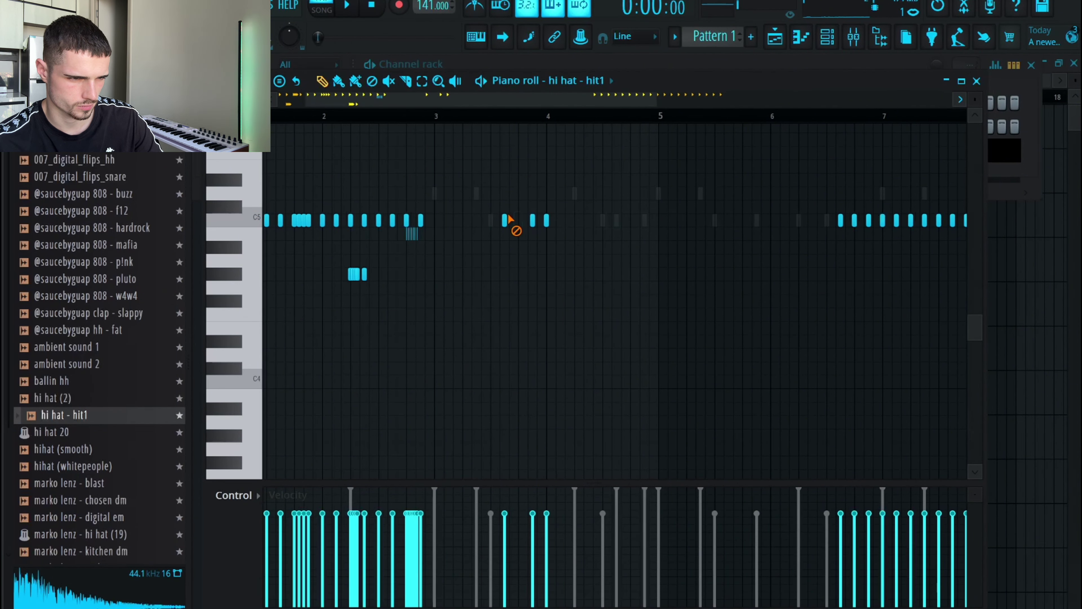
drag(657, 98, 844, 99)
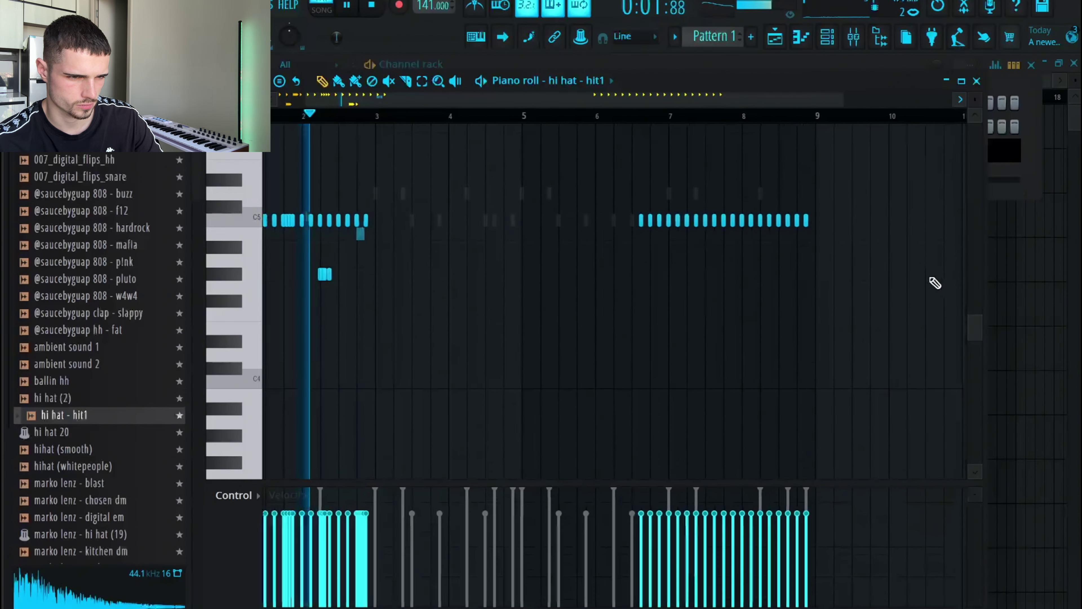
drag(927, 287, 620, 173)
key(Delete)
key(space)
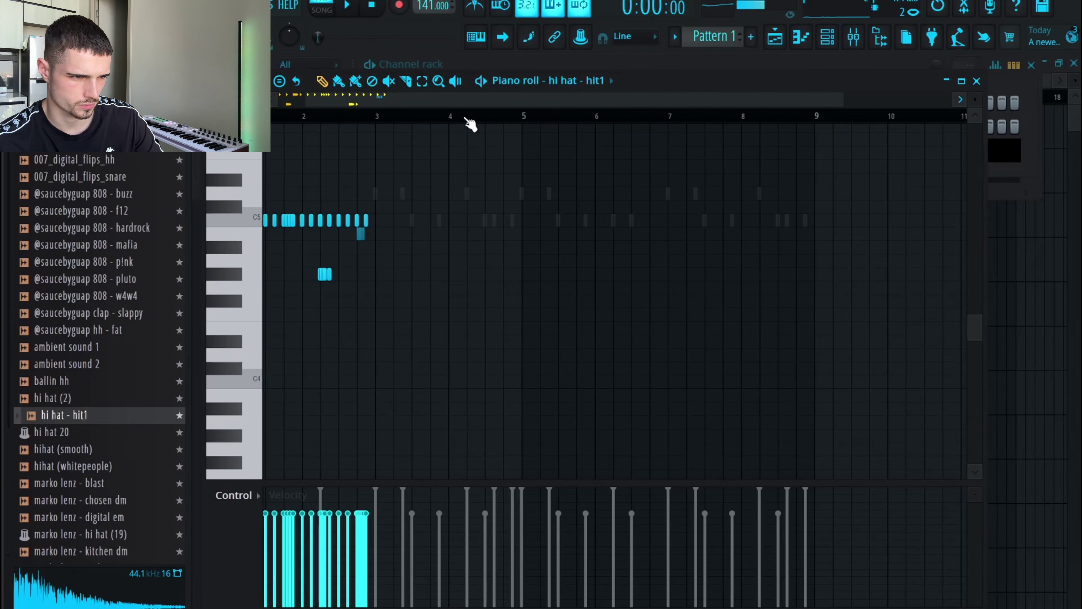
Duplicate the whole two-bar hi hat pattern into bars 3 and 4, undoing the extra copy in bars 5 and 6
scroll(499, 123, left, 1)
key(ctrl+a)
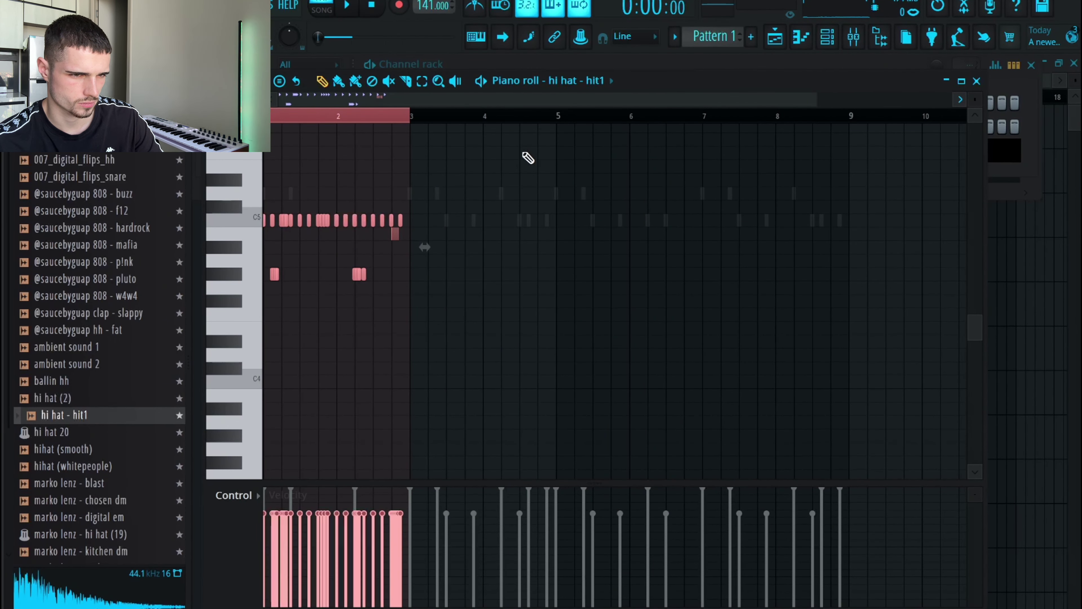
drag(816, 98, 572, 164)
key(ctrl+b)
key(ctrl+b)
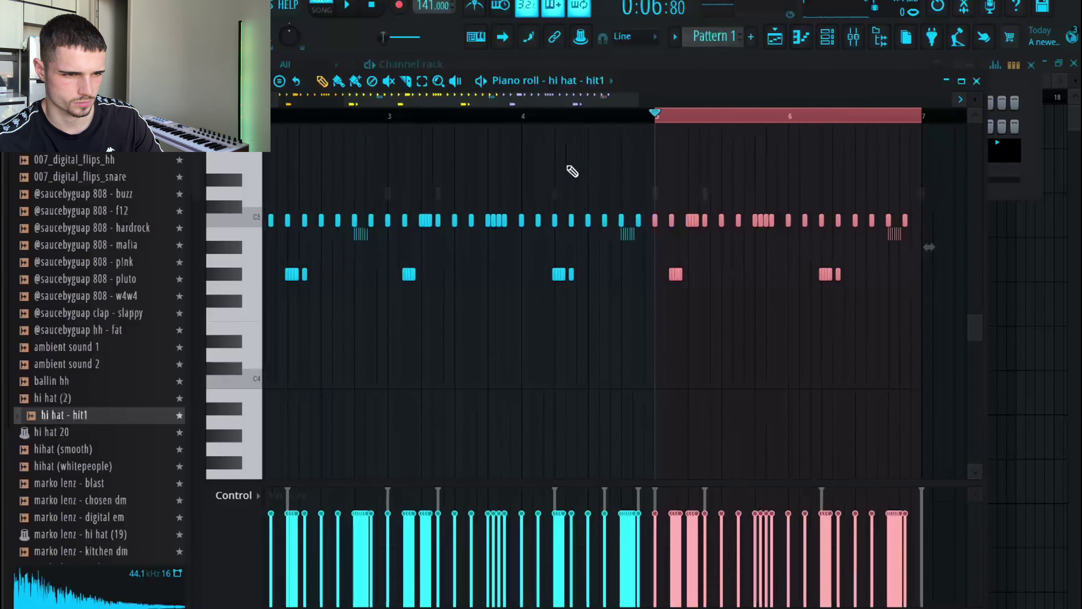
key(ctrl+z)
scroll(590, 116, left, 4)
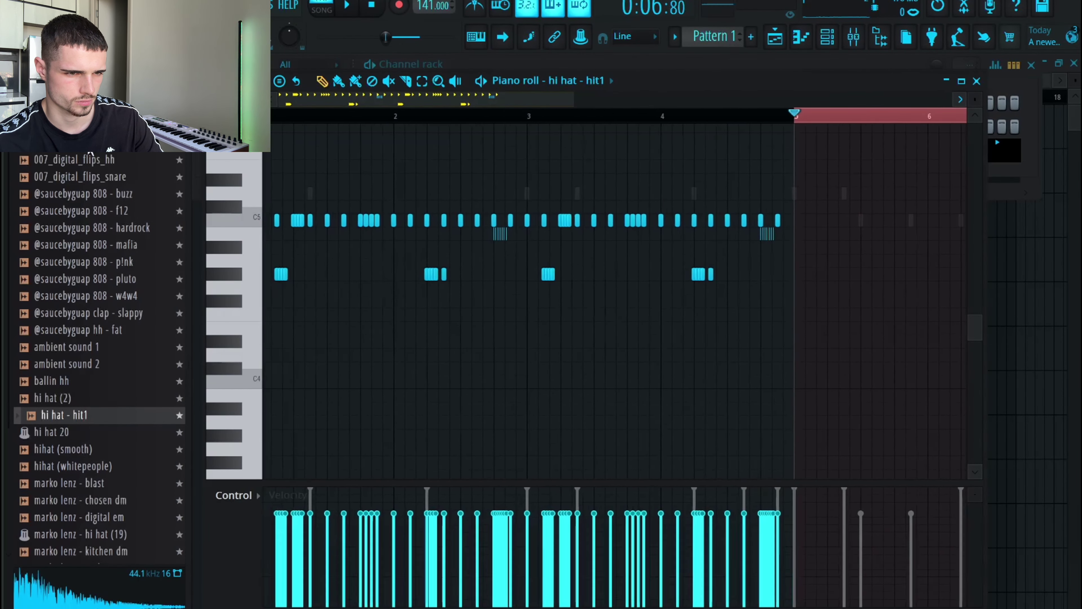
Delete the copied hi hat notes from bars 3 and 4 and play back the remaining two-bar pattern
drag(854, 334, 529, 186)
key(Delete)
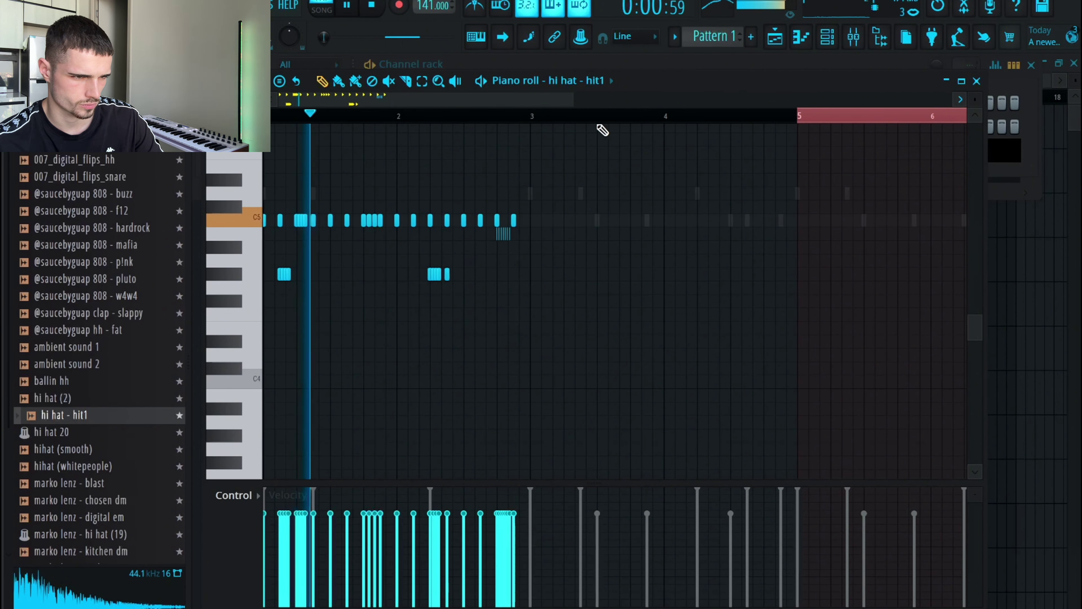
scroll(439, 179, up, 2)
key(space)
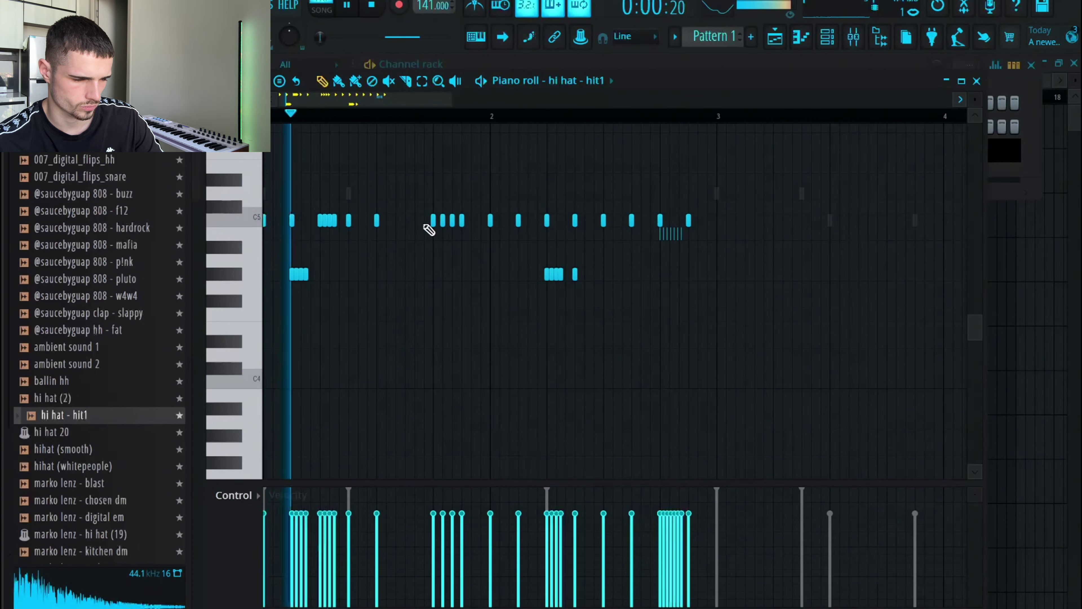
Delete the G#4 roll in bar 2 along with the C5 and G#4 hi hat notes at step 7
right_click(574, 222)
right_click(576, 275)
right_click(554, 274)
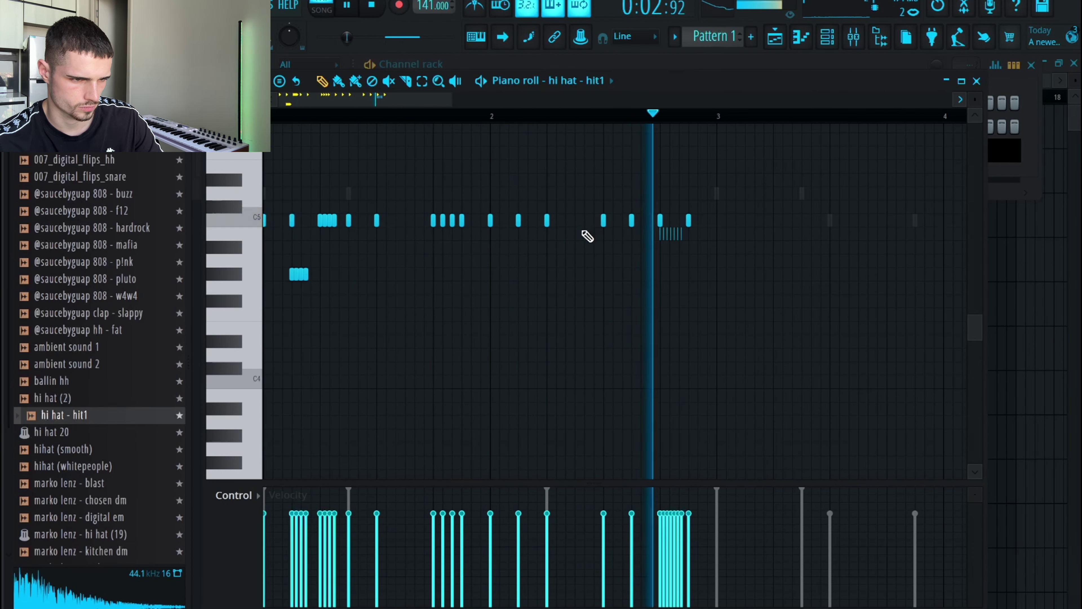
drag(570, 221, 559, 226)
right_click(559, 225)
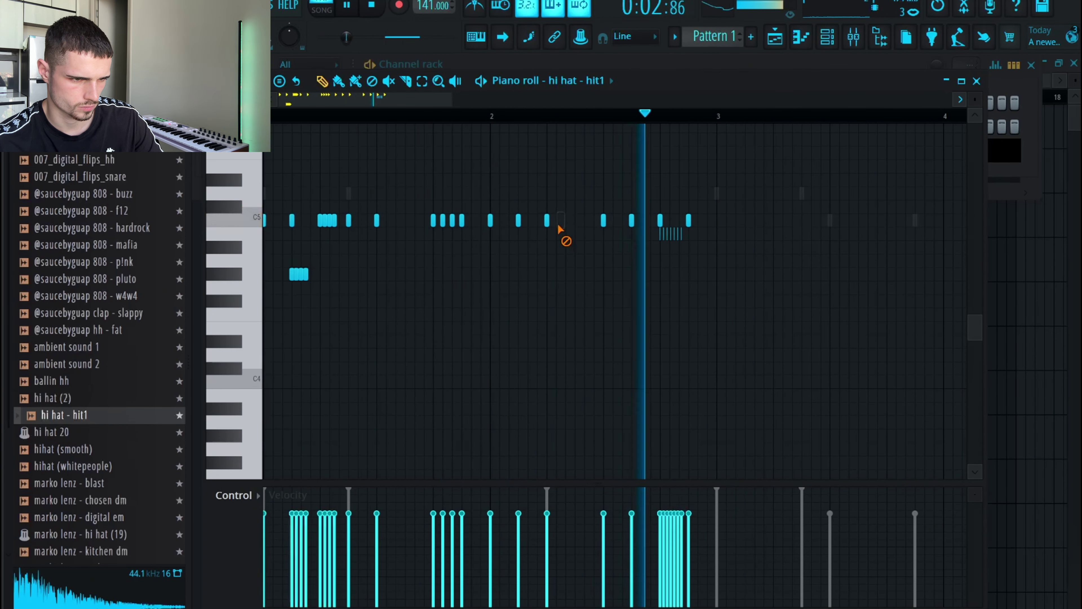
drag(587, 219, 561, 223)
key(space)
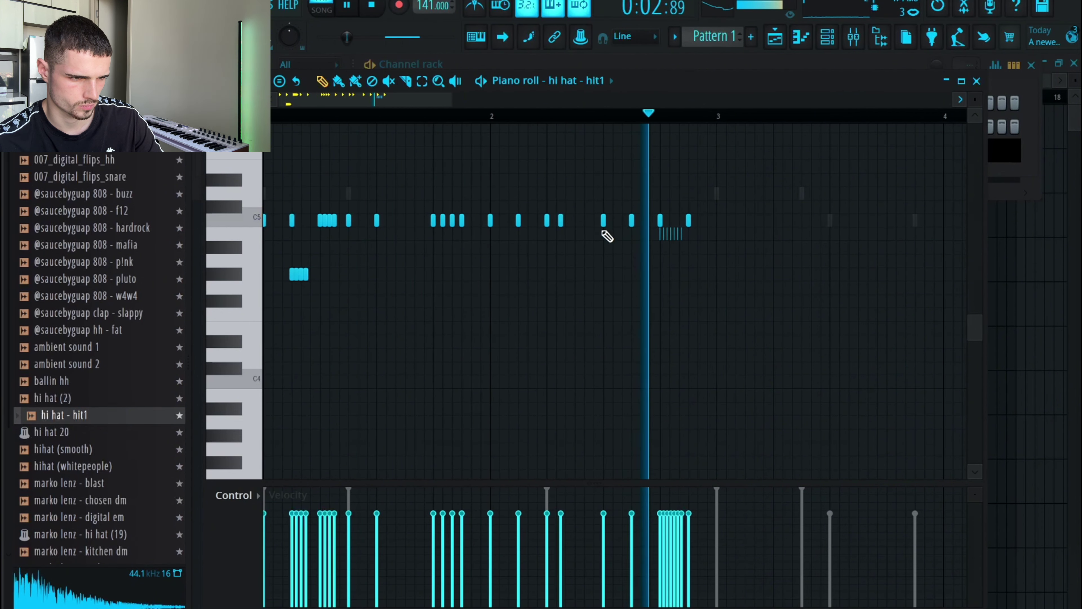
right_click(561, 224)
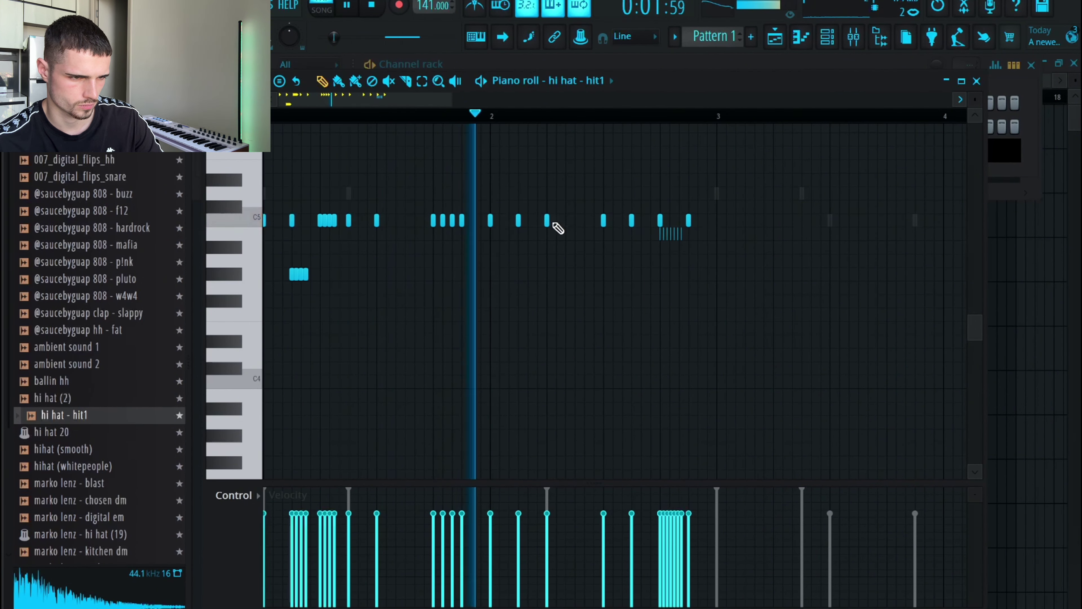
Place a C5 hi hat at step 7 of bar 2 and remove the C5 hits at steps 5 and 15
click(573, 230)
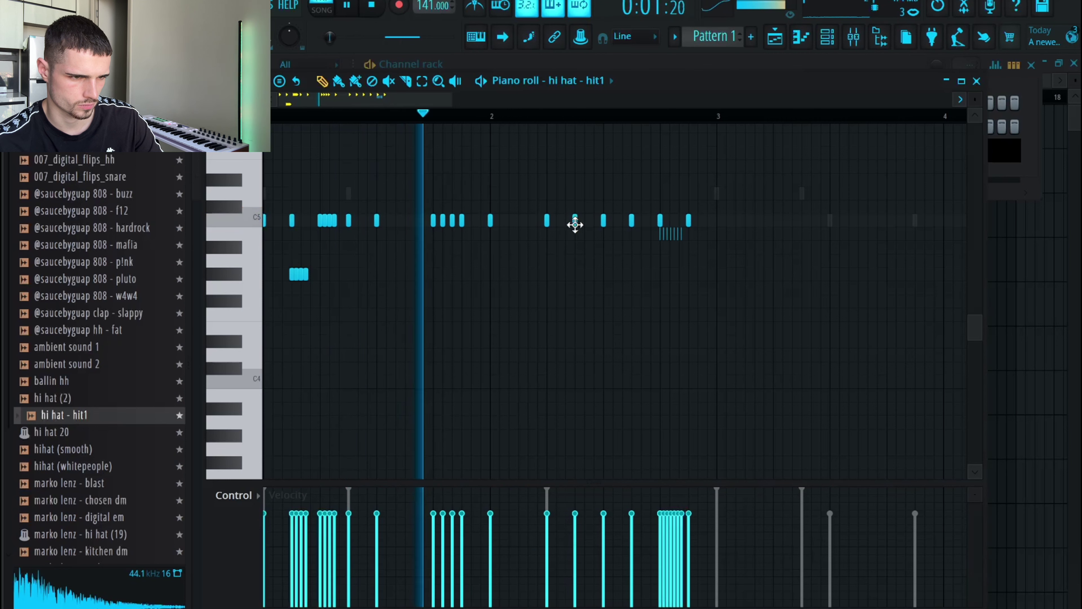
click(519, 222)
right_click(547, 222)
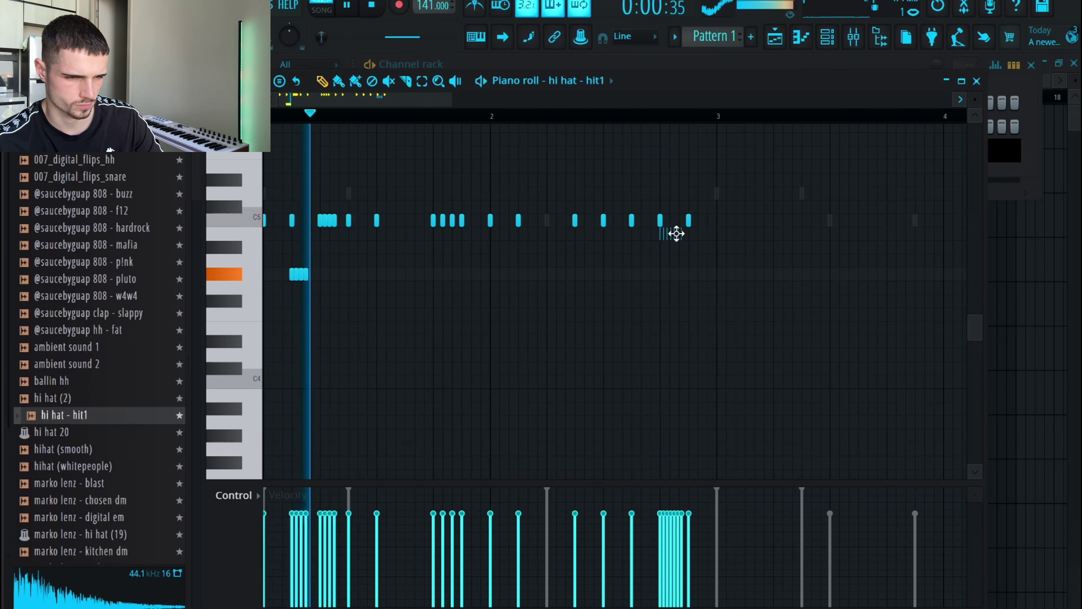
right_click(689, 221)
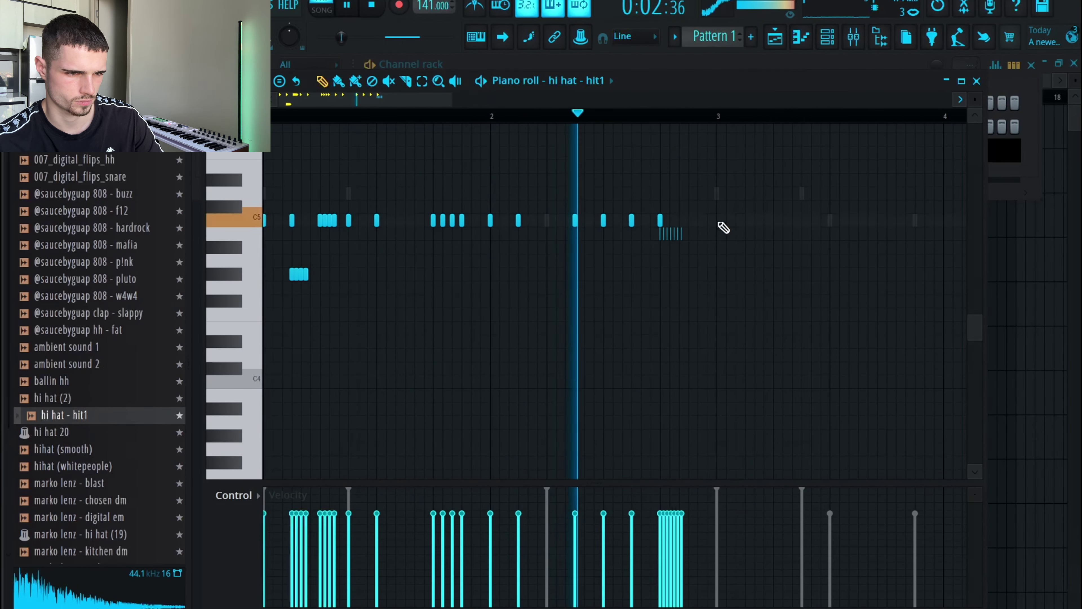
Select the whole two-bar hi hat pattern and duplicate it until it fills eight bars
key(ctrl+a)
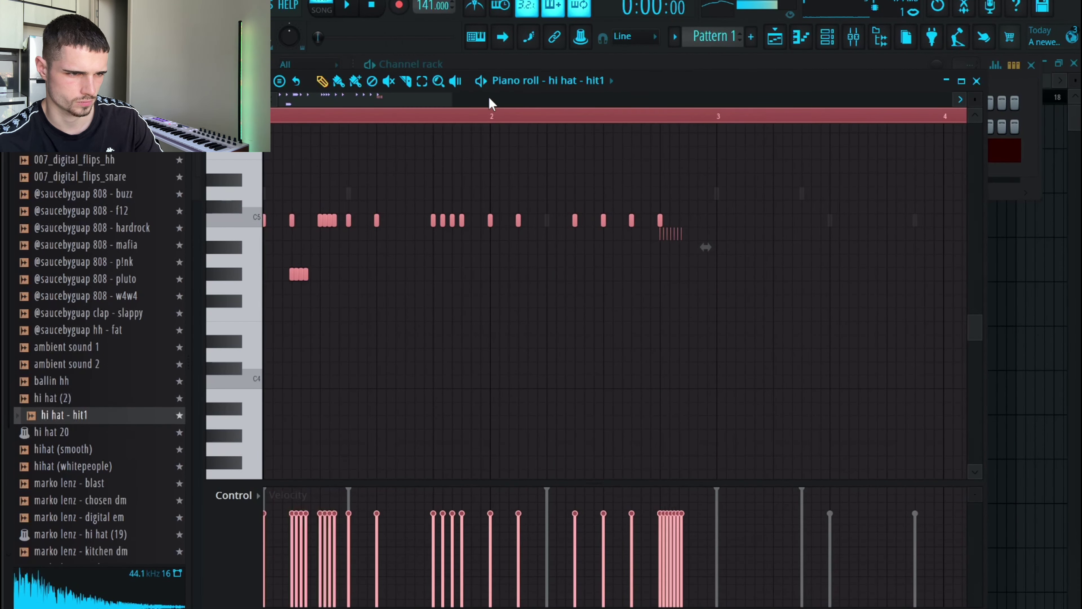
drag(451, 99, 536, 116)
drag(887, 117, 585, 176)
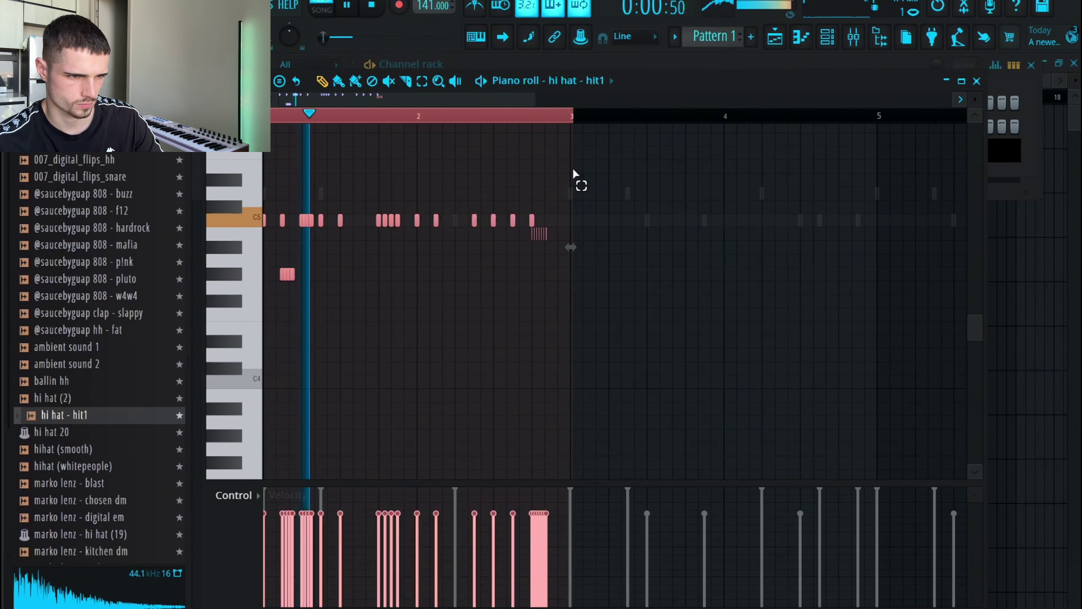
key(ctrl+b)
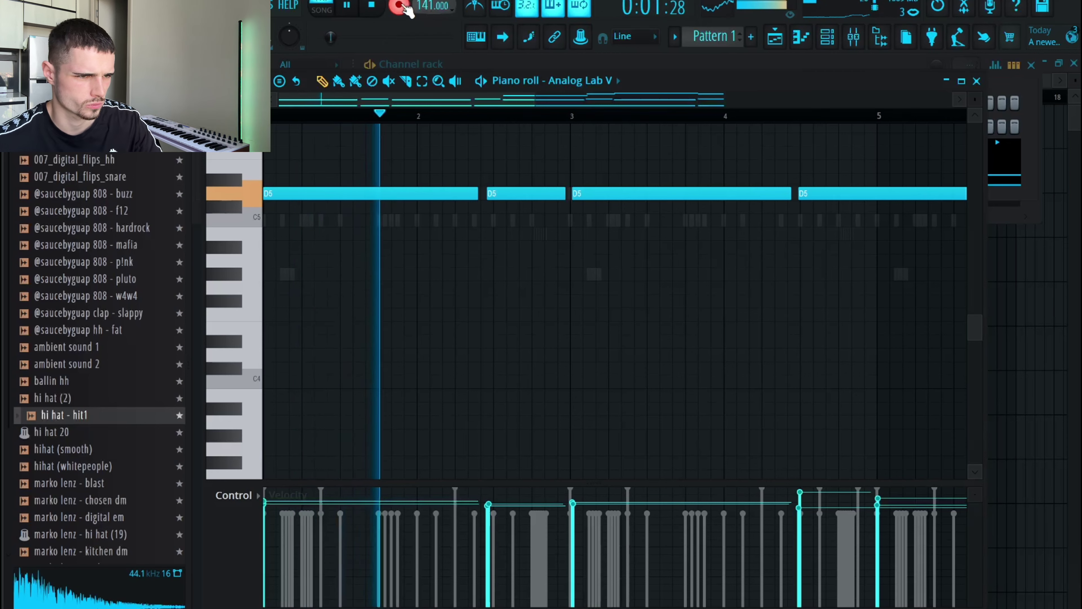
Quantize the recorded Analog Lab V chord notes across all eight bars
scroll(558, 190, up, 4)
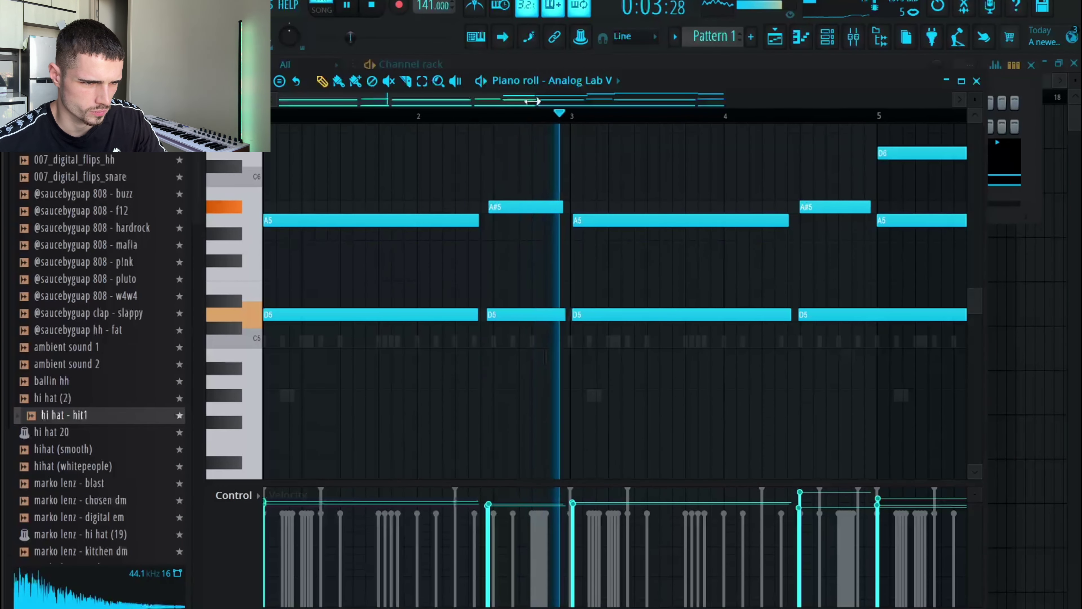
scroll(774, 119, down, 4)
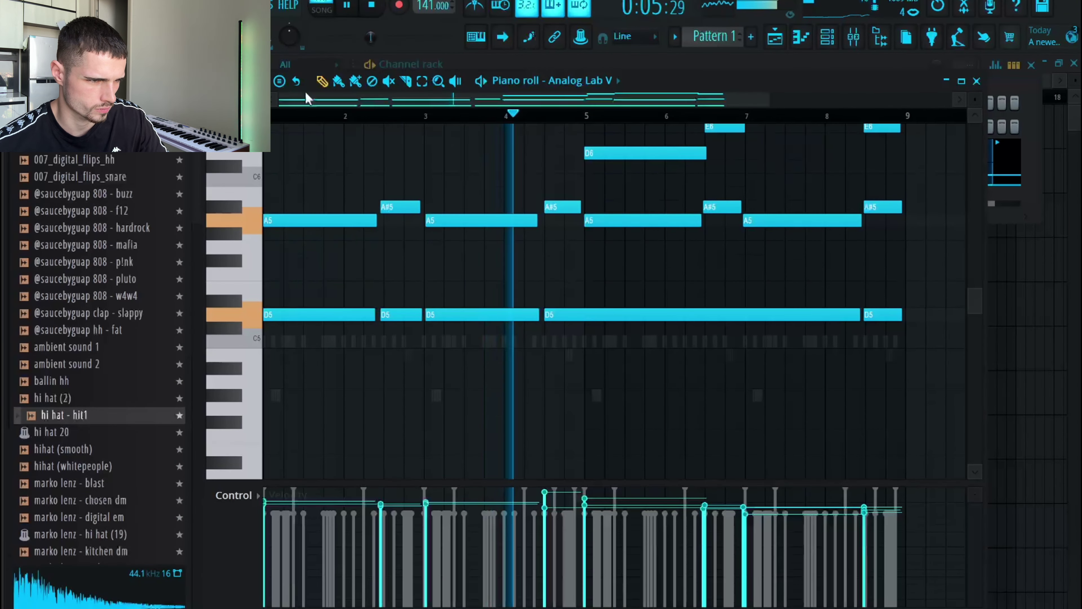
click(296, 81)
click(264, 290)
key(ctrl+q)
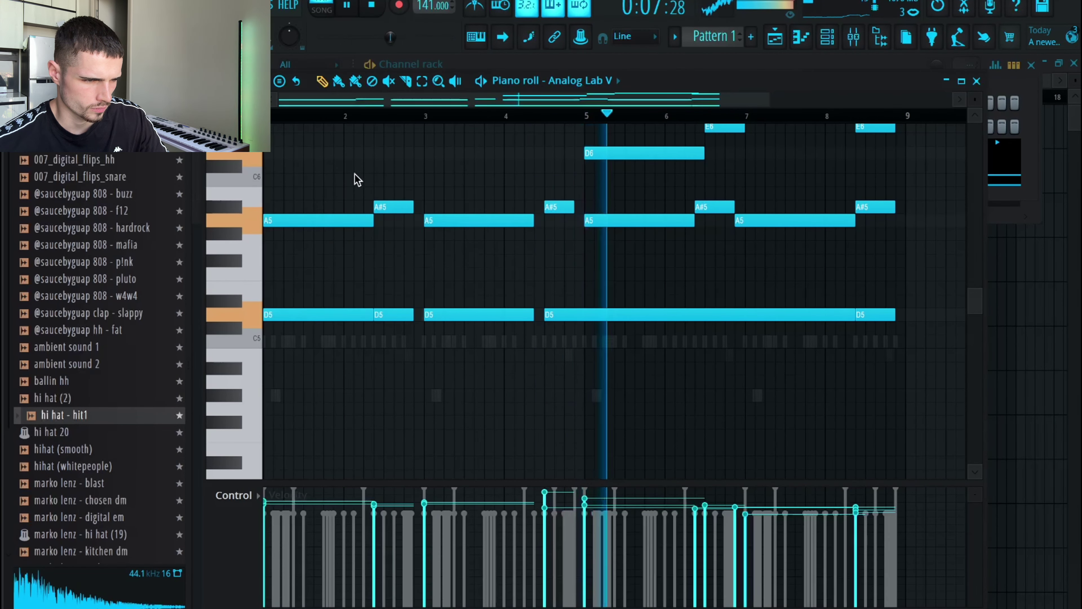
Move the short A#5 and D5 chord in bar 2 so that it starts at step 9
click(407, 178)
right_click(406, 180)
drag(387, 334, 400, 211)
click(470, 196)
right_click(480, 195)
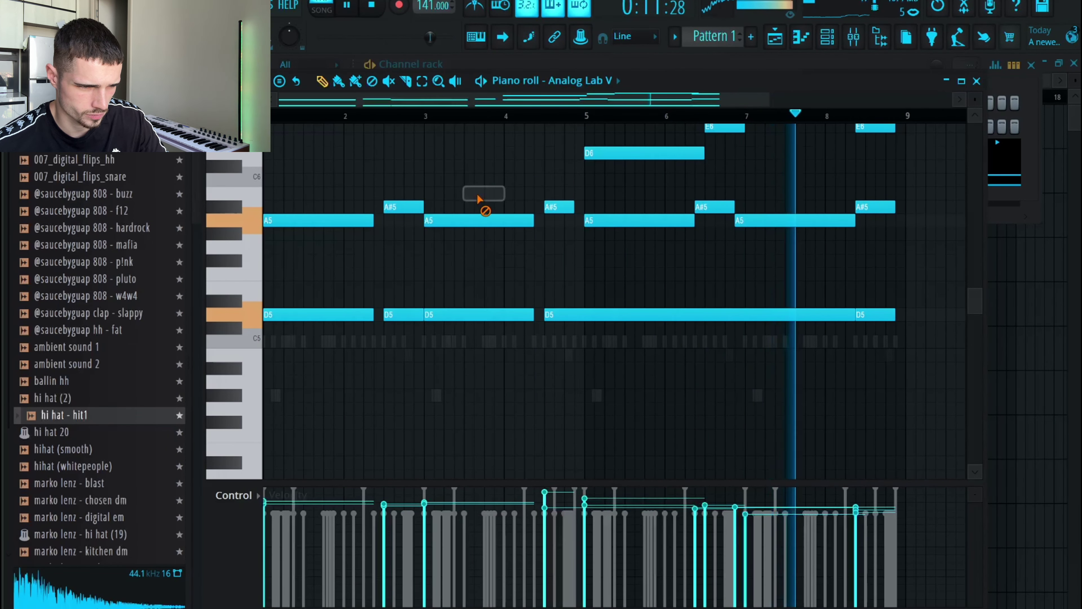
Move the final E6, A#5 and D5 chord to step 9 of bar 8 and extend the preceding A5 note to meet it
scroll(763, 222, up, 2)
drag(901, 380, 890, 167)
key(space)
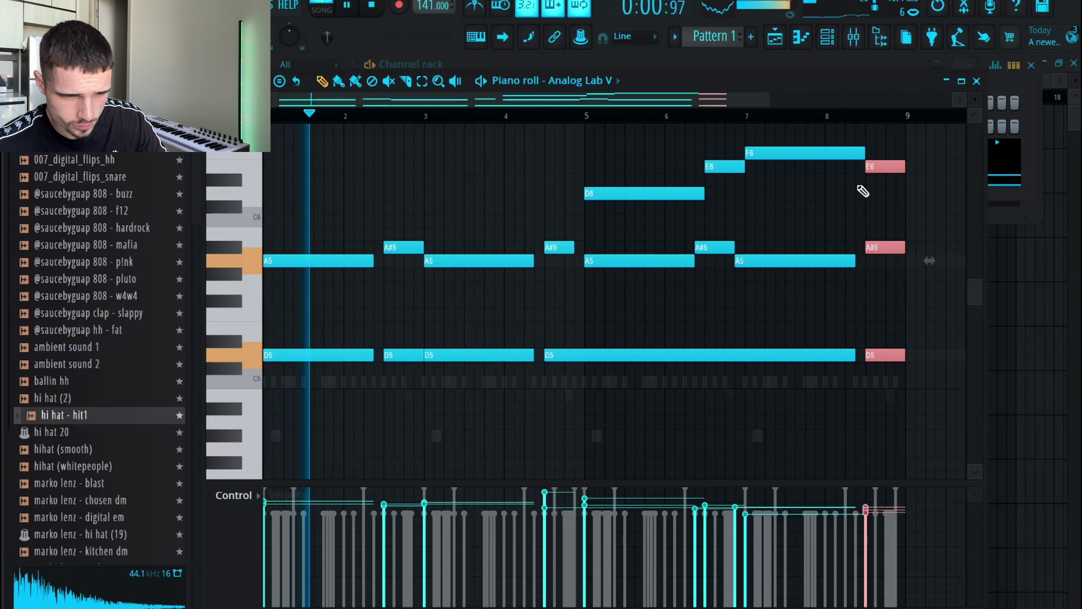
drag(855, 262, 866, 263)
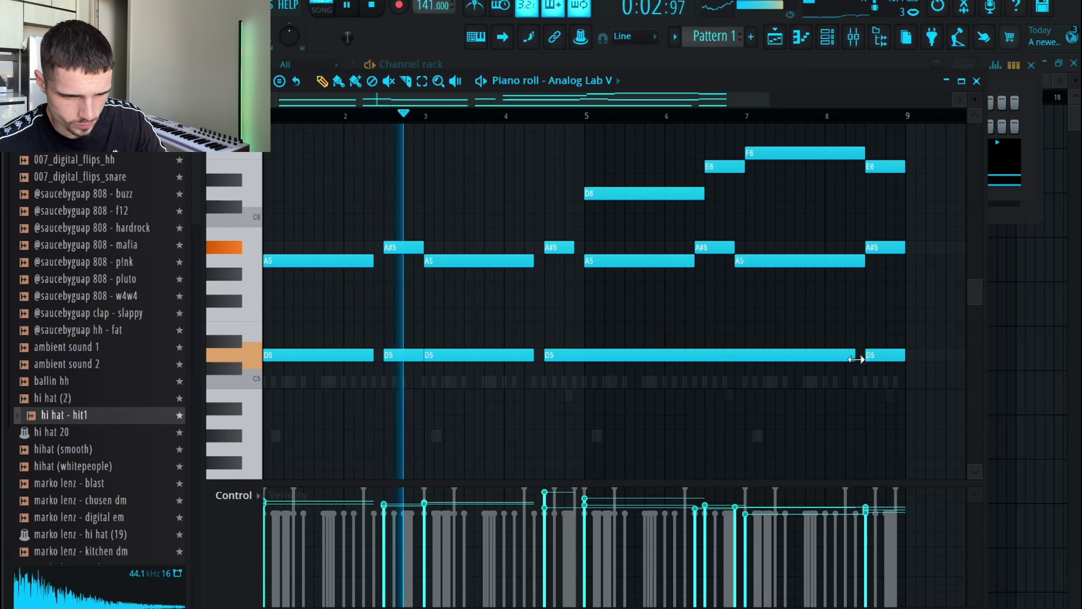
Shorten the long D5 note and duplicate it twice, matching the lengths of the A#5 and A5 notes above
drag(856, 359, 696, 363)
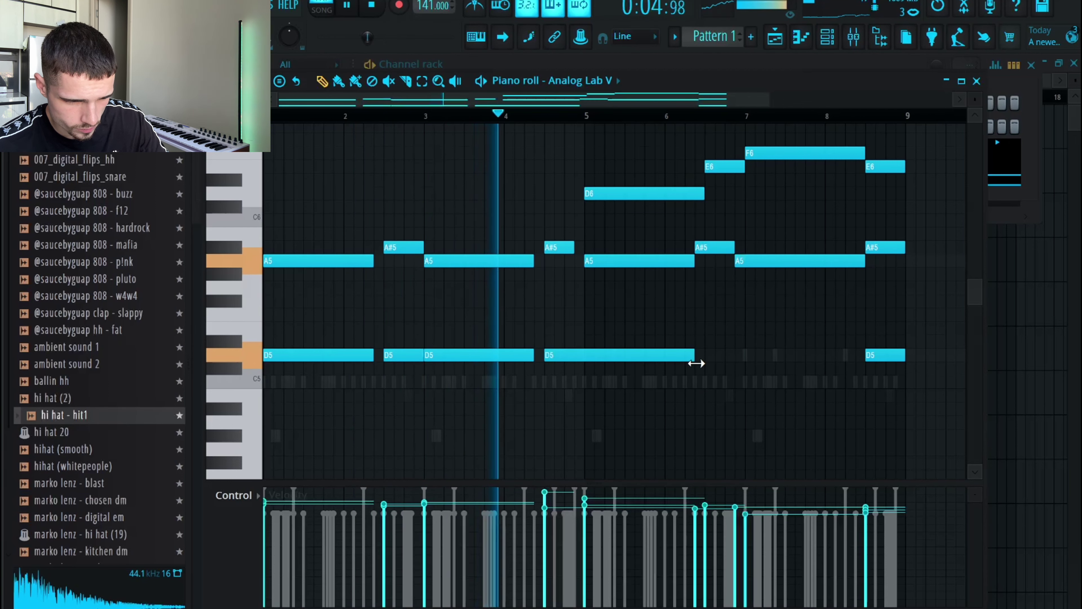
key(ctrl+b)
drag(844, 356, 861, 375)
key(ctrl+b)
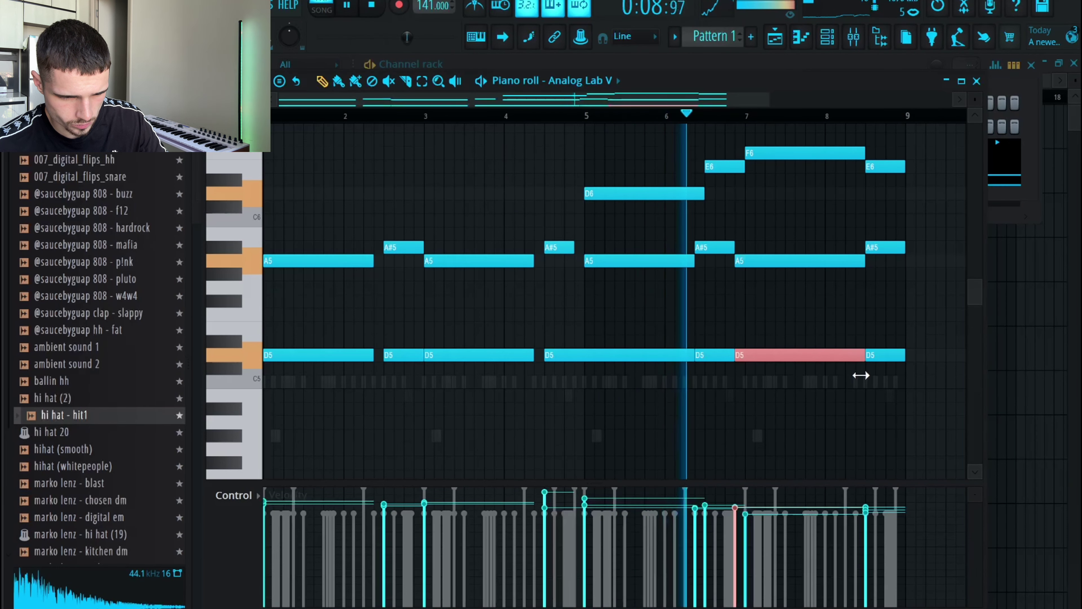
click(844, 408)
right_click(848, 410)
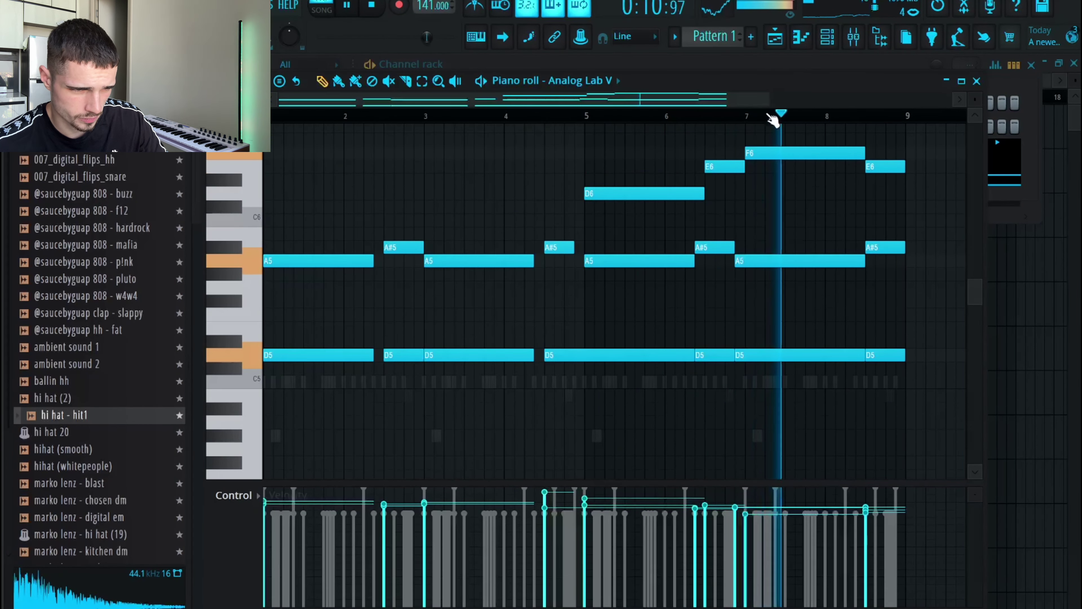
Place the chords as the Pattern 1 audio clip at bar 1 of playlist Track 1 and reverse the clip
key(ctrl+a)
key(space)
key(F5)
drag(431, 122, 427, 96)
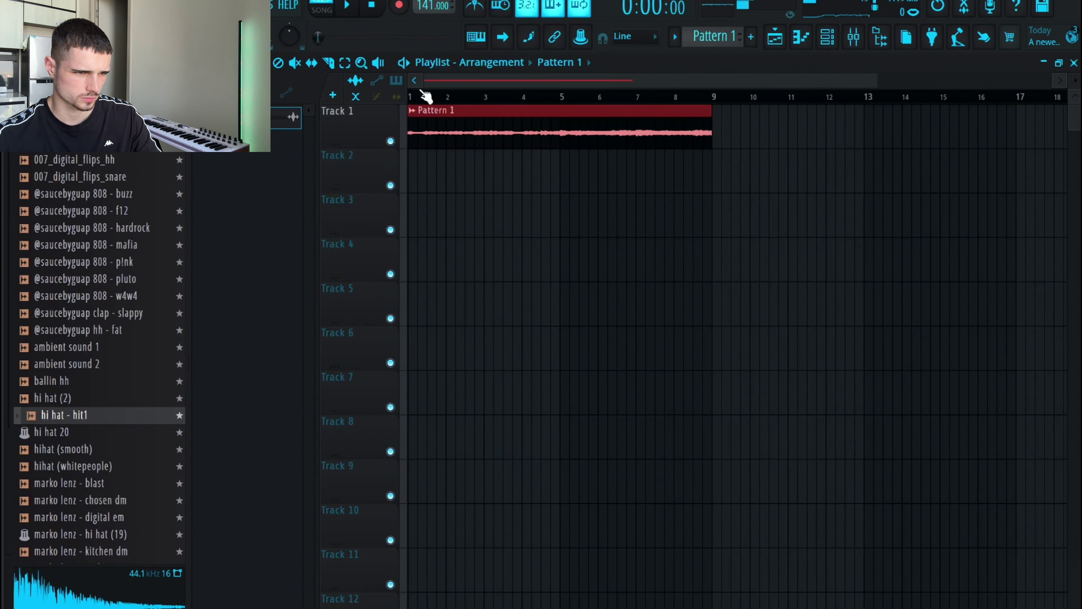
double_click(512, 128)
click(577, 404)
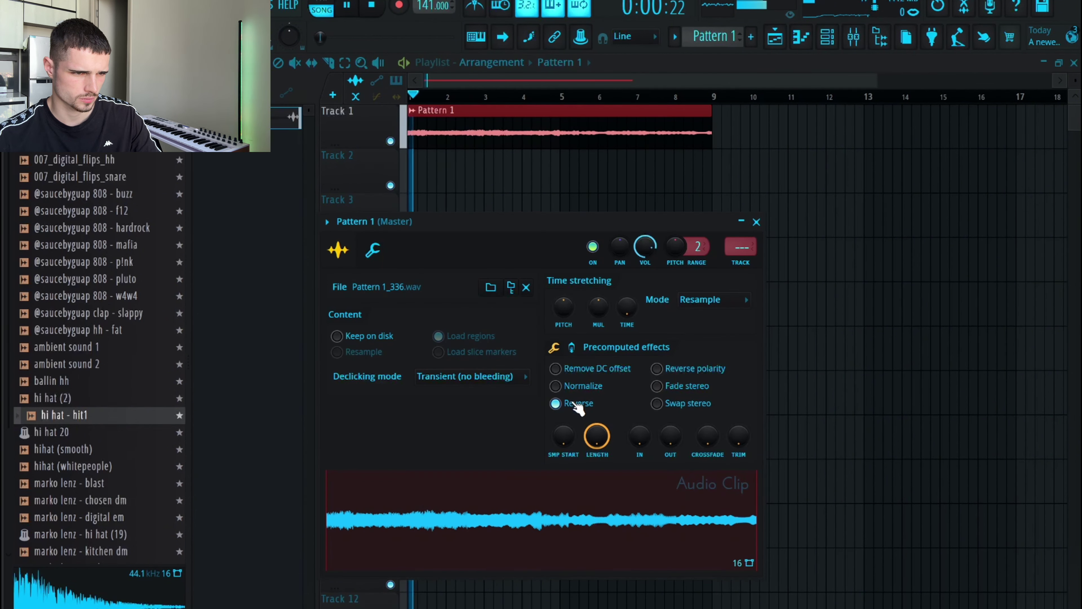
Time-stretch the reversed Pattern 1 clip so that it ends at bar 5 and play it back
drag(709, 110, 609, 113)
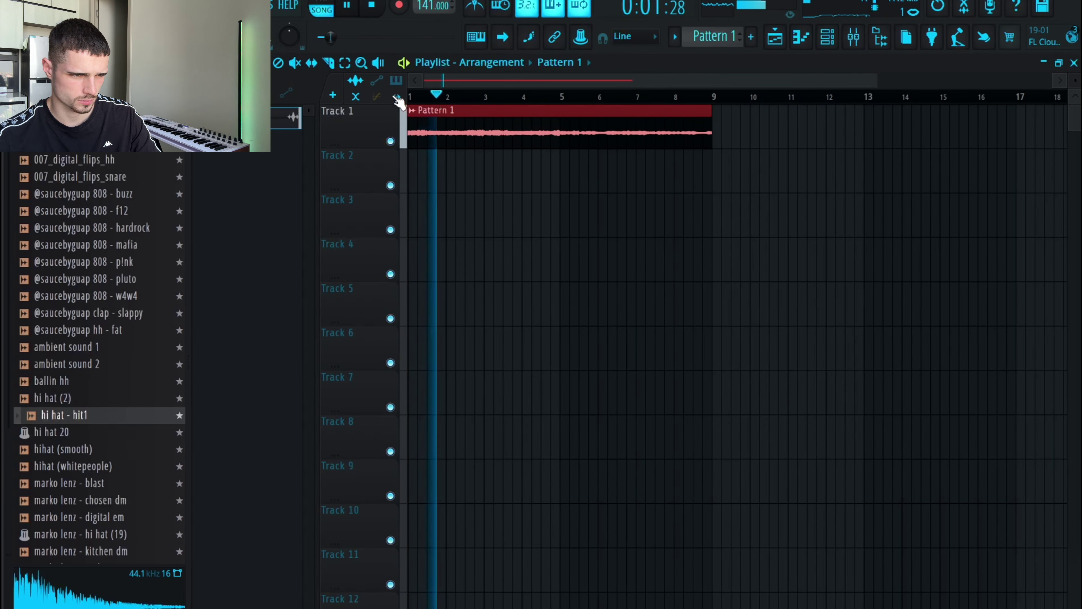
drag(711, 116, 566, 113)
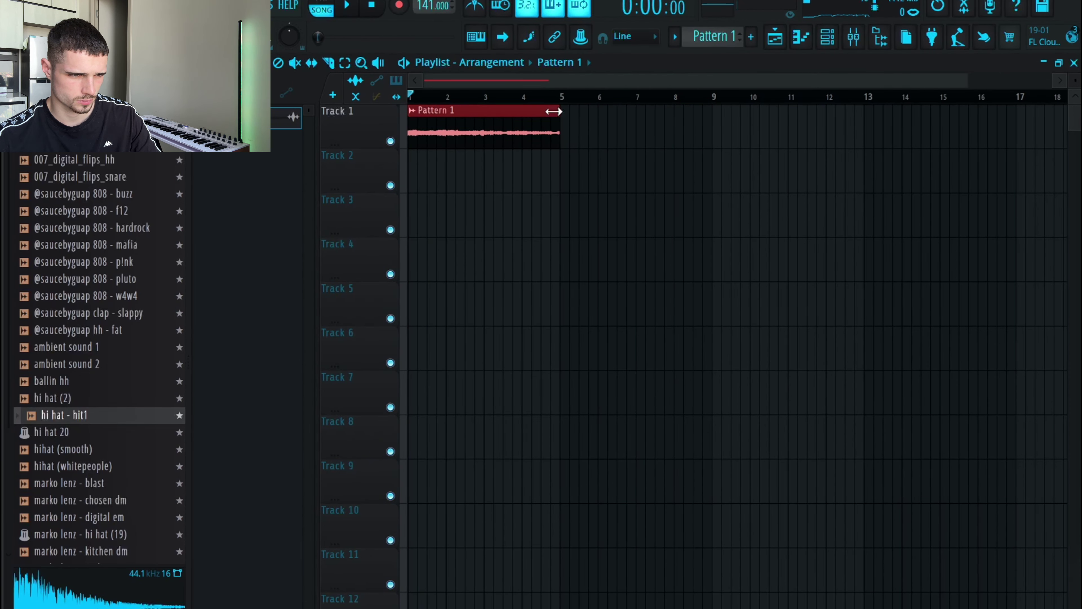
key(space)
double_click(505, 133)
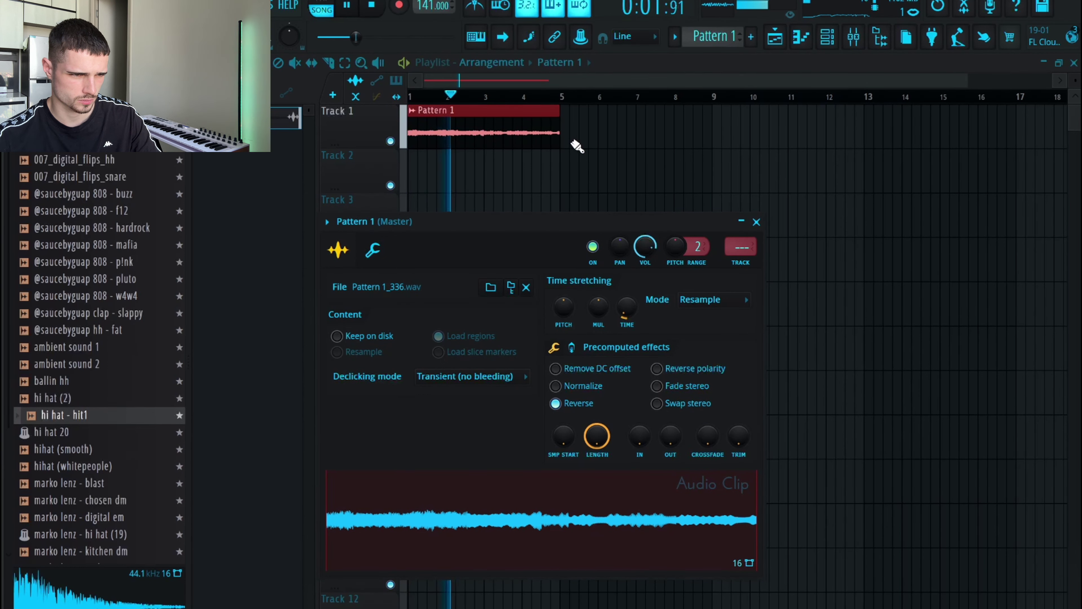
click(627, 138)
right_click(645, 135)
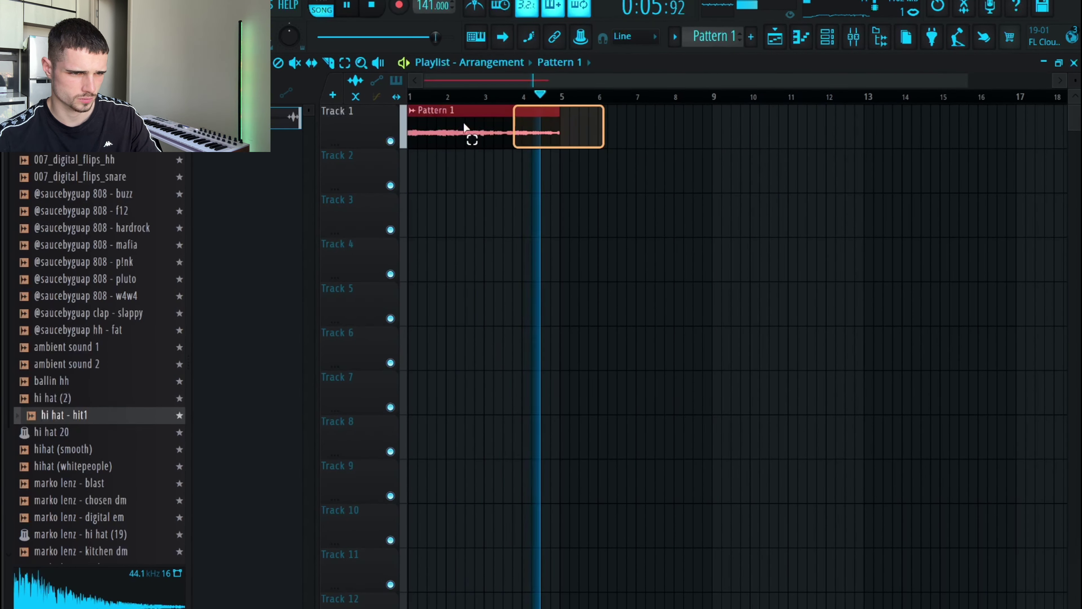
Open the Kontakt 7 piano roll and add a second long D2 note at bar 5
click(567, 128)
click(652, 220)
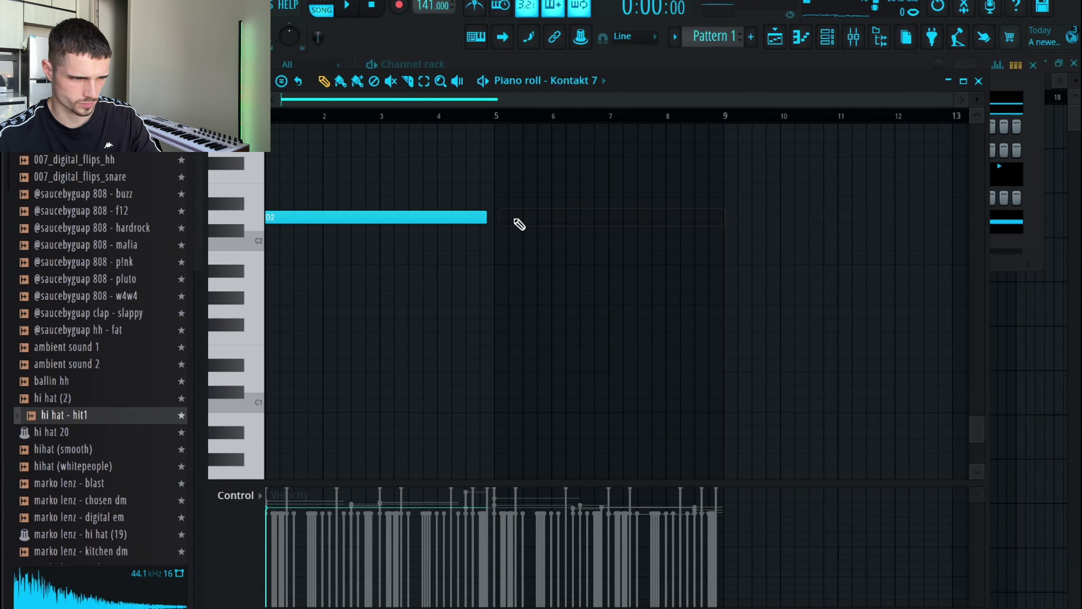
click(496, 217)
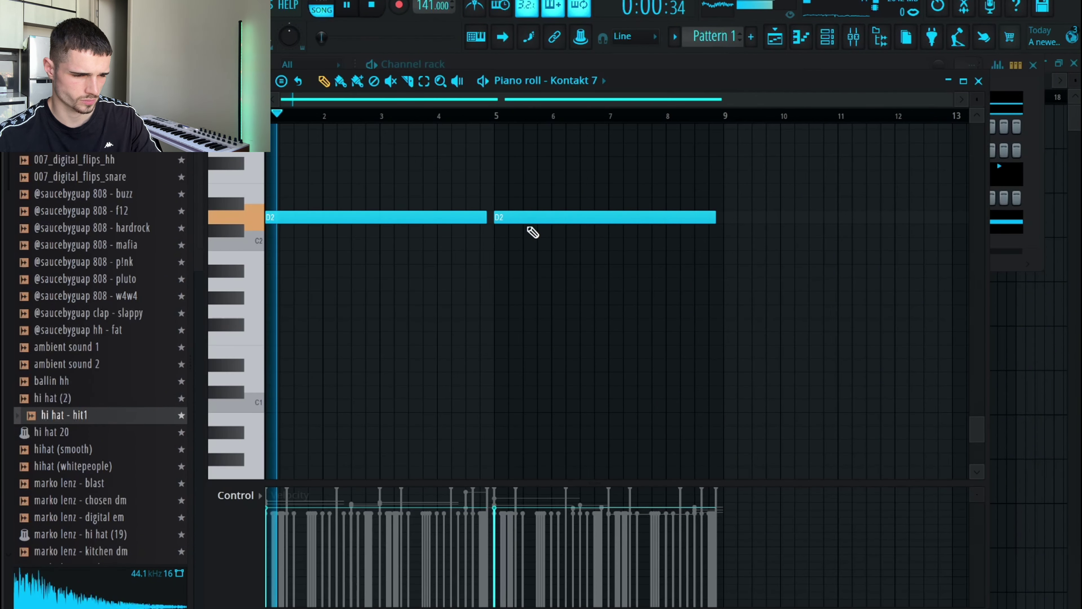
Copy both D2 notes an octave up to D3 and shorten the copies to just over one bar
key(ctrl+a)
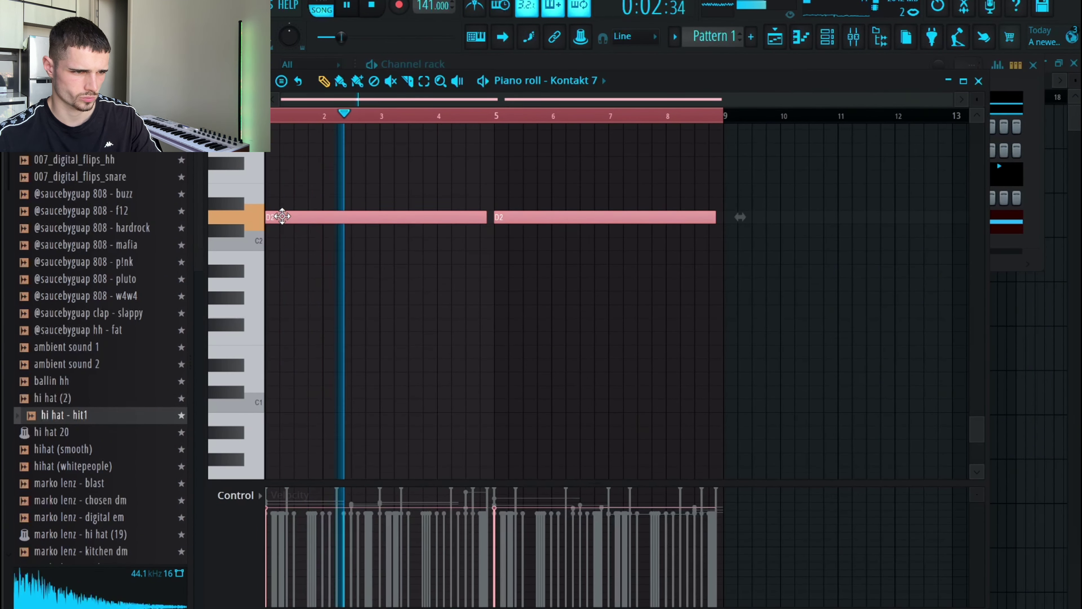
mouse_move(282, 216)
mouse_down()
mouse_move(256, 117)
mouse_move(228, 223)
mouse_up()
key(space)
key(space)
mouse_move(483, 218)
mouse_down()
mouse_move(319, 241)
mouse_move(341, 238)
mouse_up()
key(space)
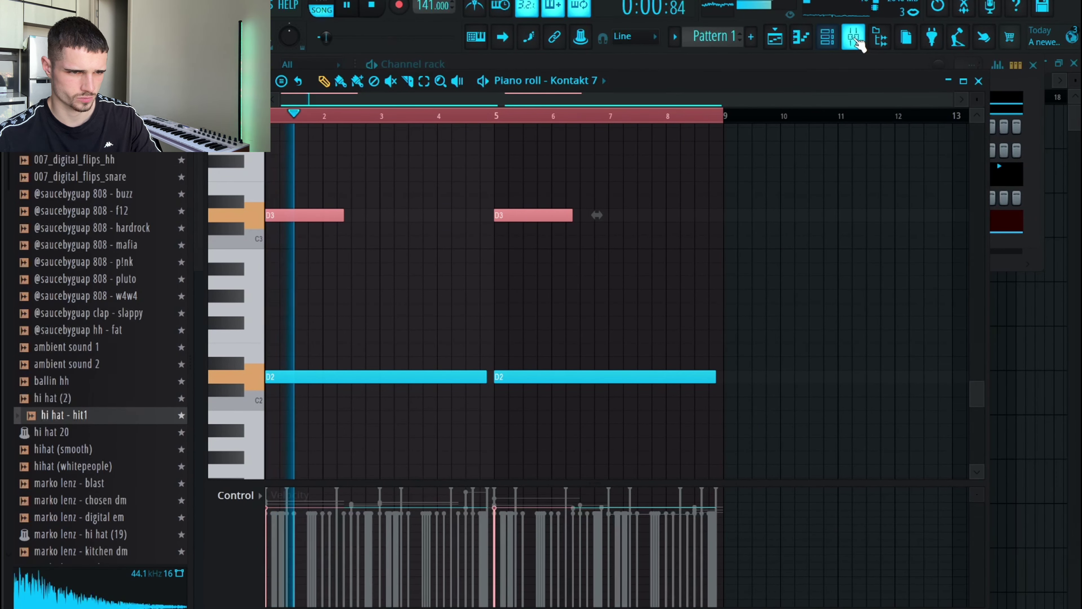
Lower the Insert 2 fader and add Fruity parametric EQ 2 with band 1 as a high-pass at about 105 Hz
click(854, 37)
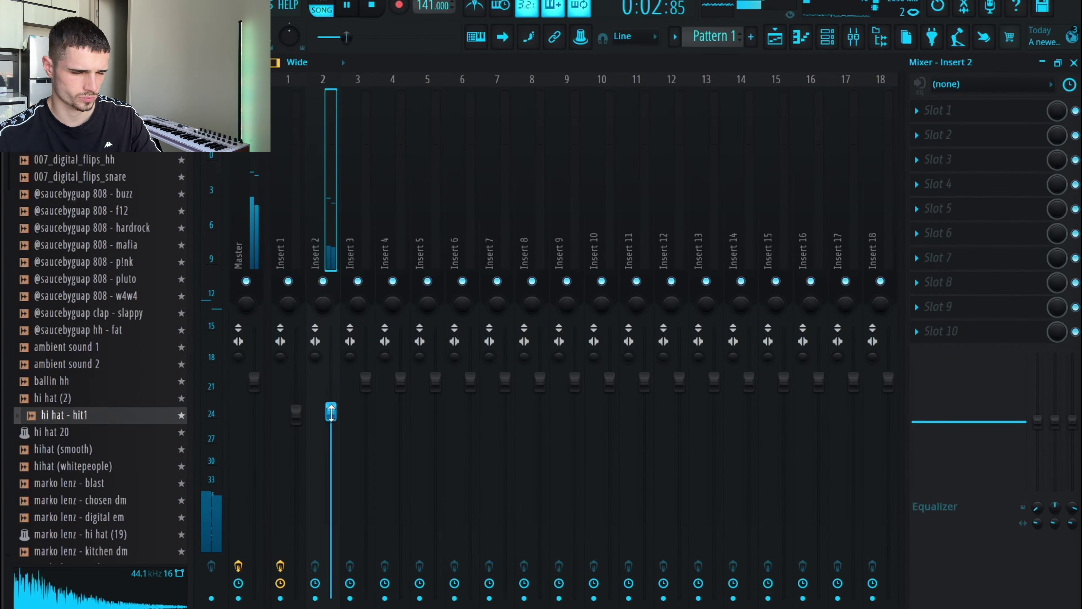
click(969, 111)
click(711, 296)
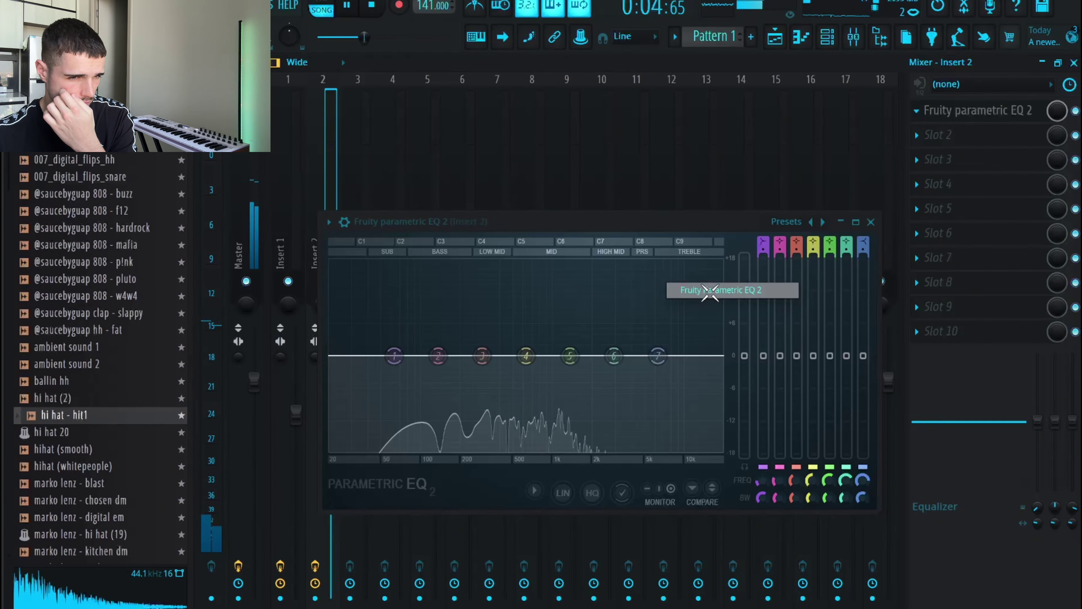
drag(394, 356, 423, 450)
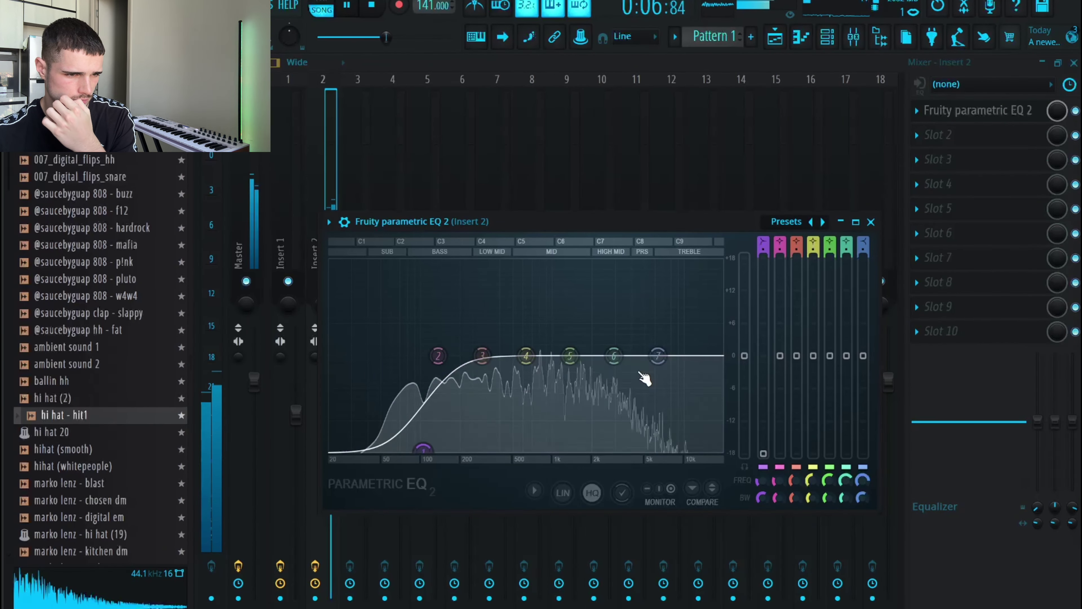
drag(764, 249, 763, 242)
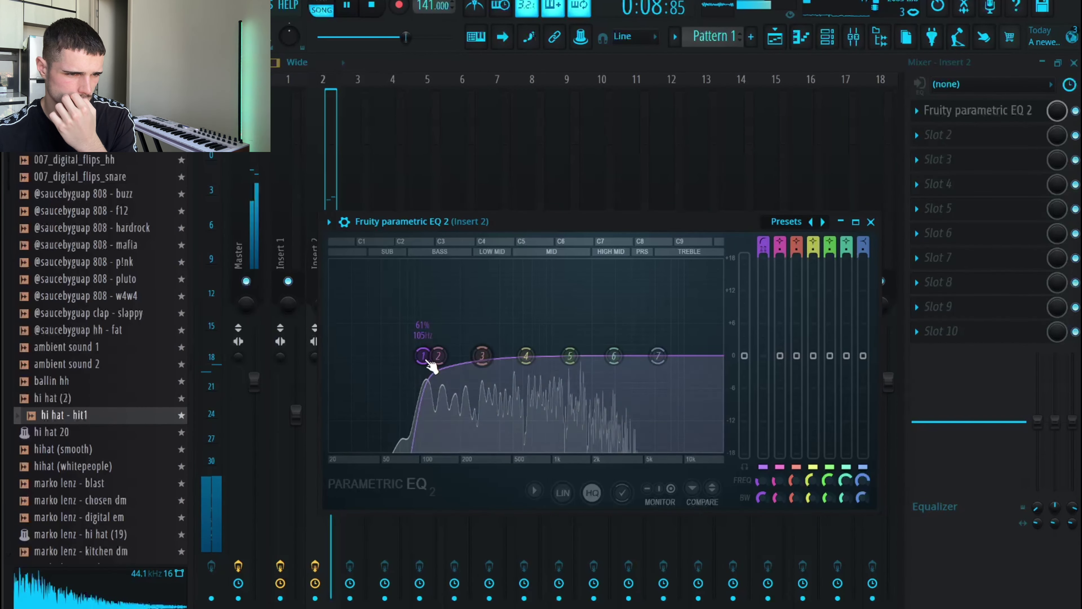
Close the EQ, mixer, Kontakt piano roll and Opus windows and open the Opus channel's piano roll
click(871, 222)
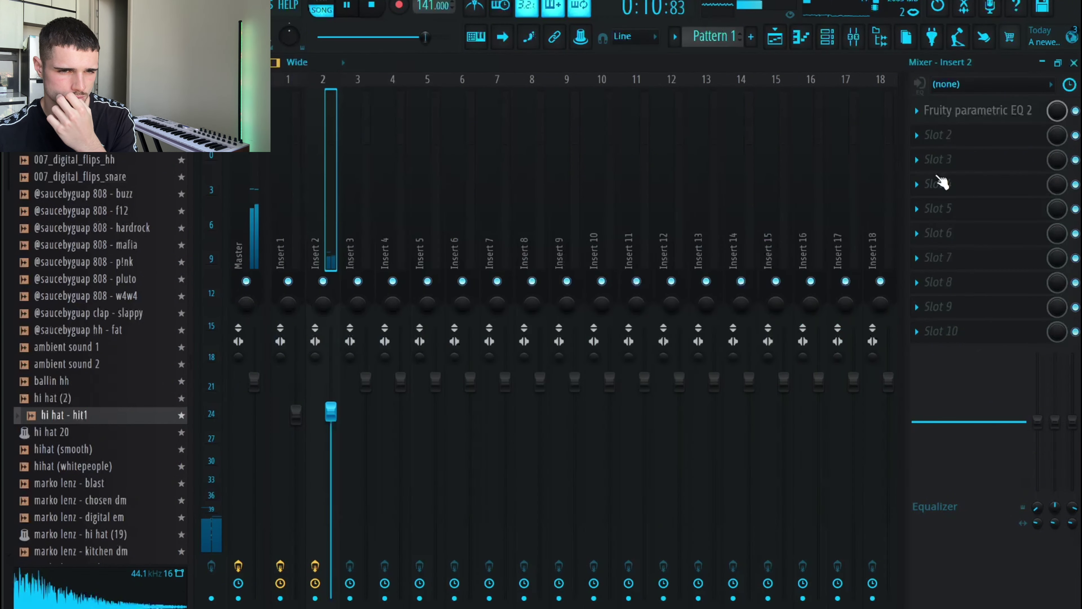
click(1062, 63)
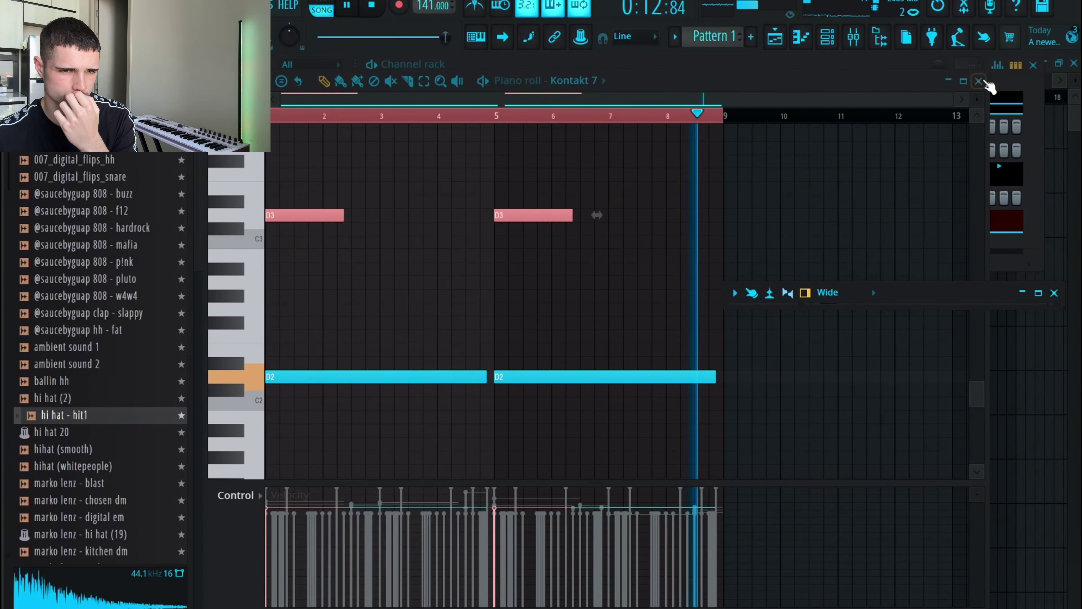
click(984, 82)
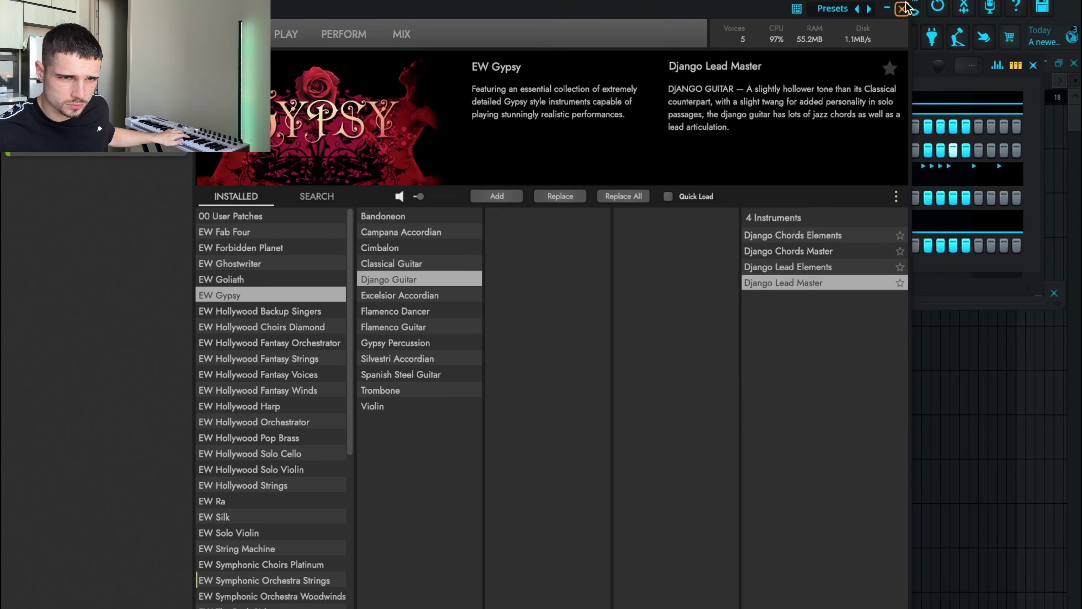
click(902, 8)
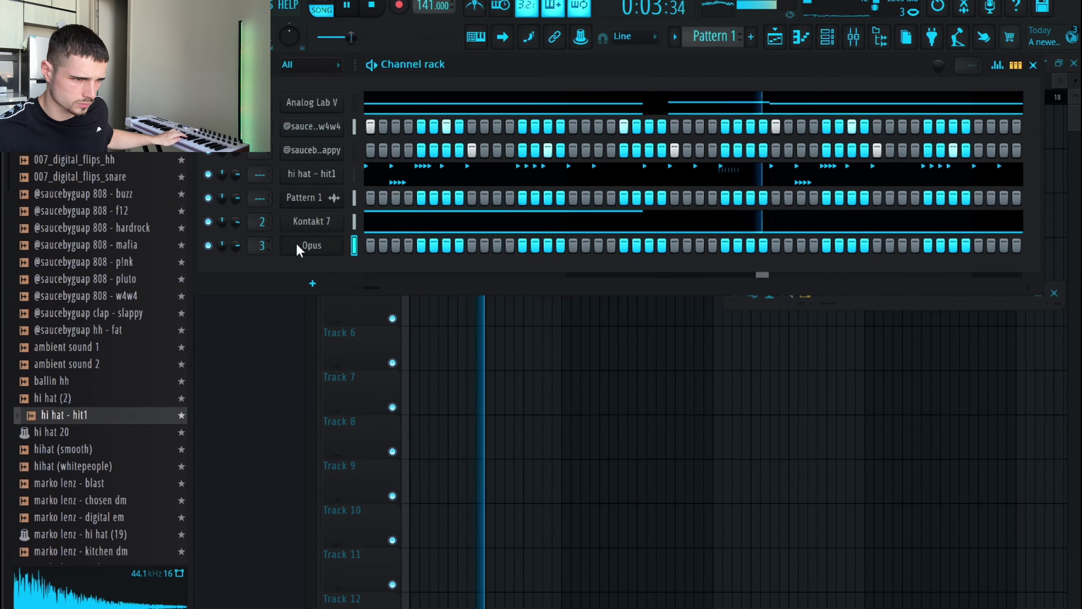
right_click(344, 245)
click(360, 248)
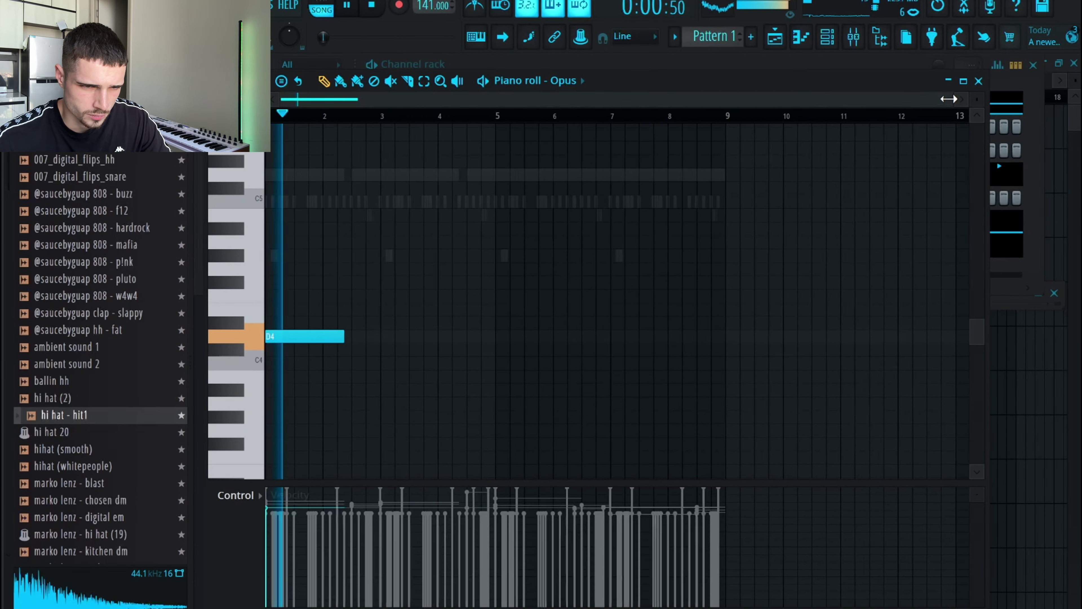
Try an ascending run of one-bar-plus A4, D5, E5 and F5 notes starting before bar 2, above the D4 note
drag(948, 99, 574, 226)
key(space)
key(space)
scroll(335, 293, up, 1)
key(space)
mouse_move(340, 297)
mouse_down()
mouse_move(368, 270)
mouse_move(368, 214)
mouse_up()
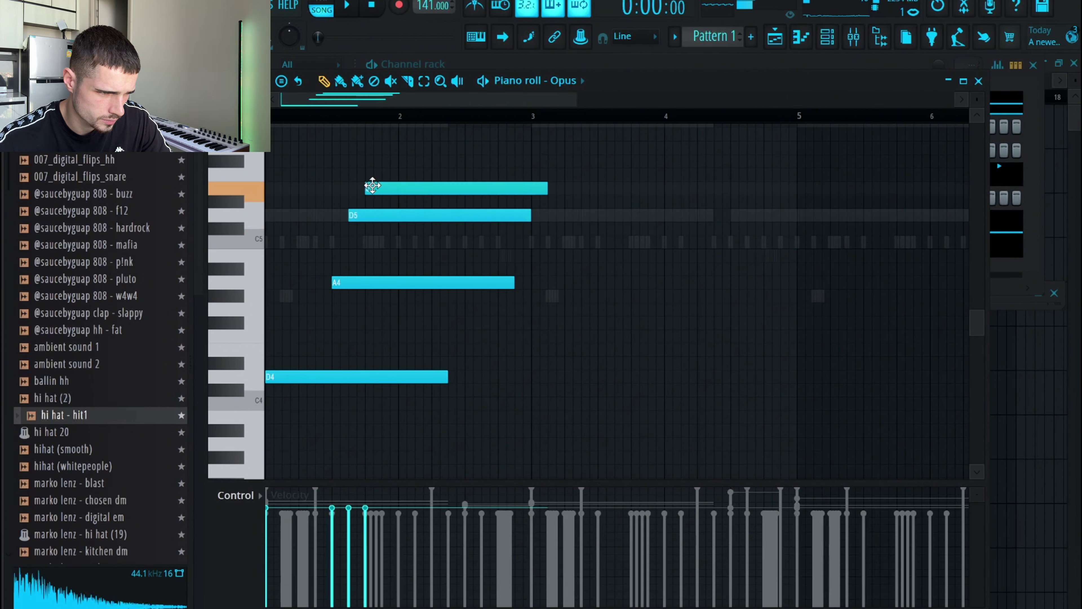
click(383, 176)
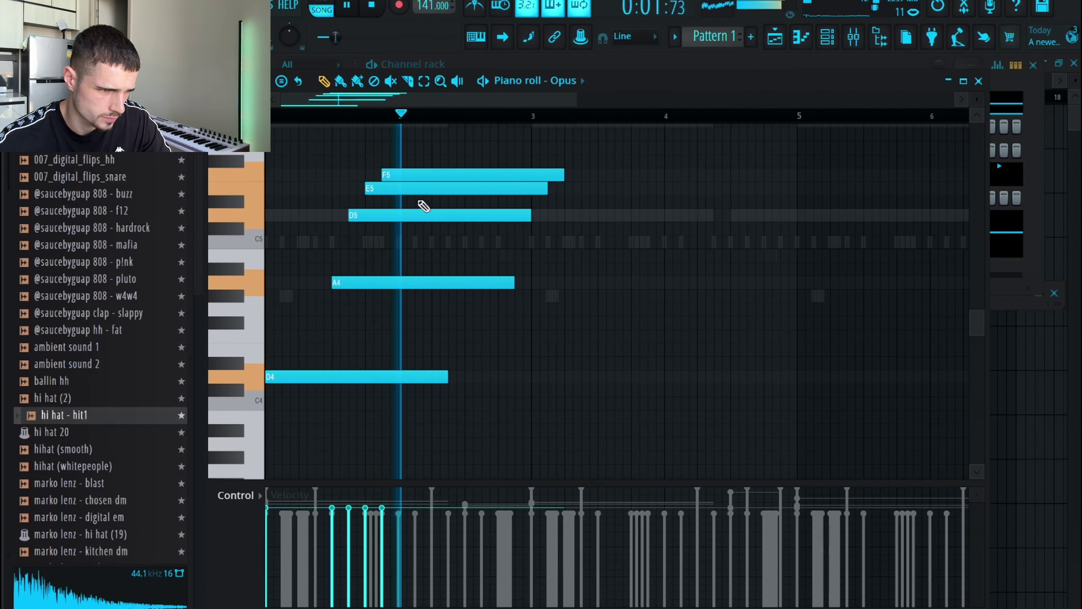
Tighten the spacing of the D5, E5 and F5 notes, try further top notes and add an A5 to the run
drag(514, 308, 448, 139)
click(550, 255)
right_click(555, 252)
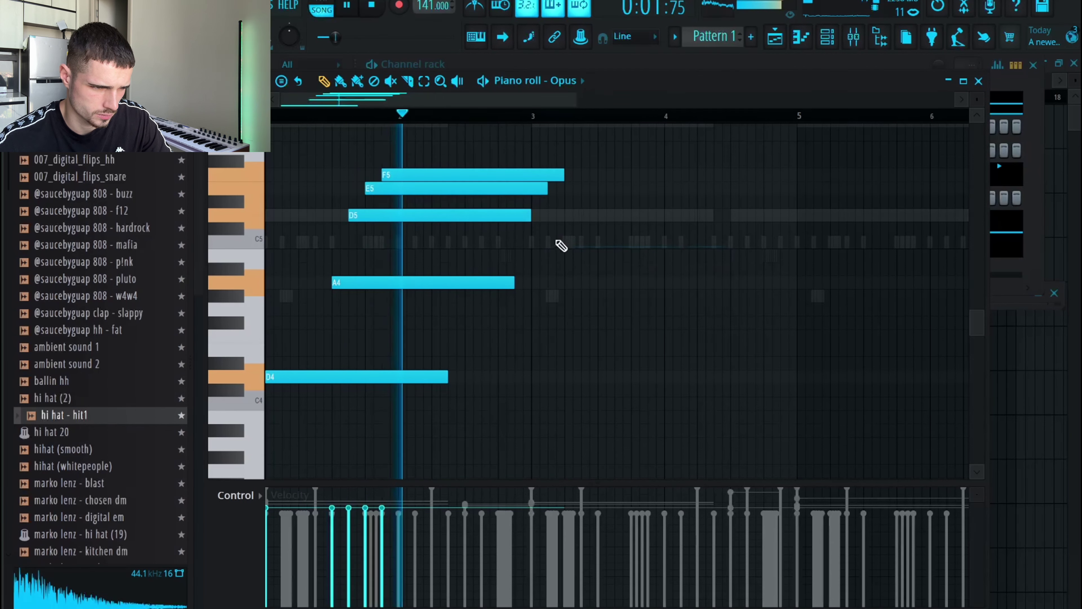
key(space)
drag(425, 213, 382, 178)
click(395, 164)
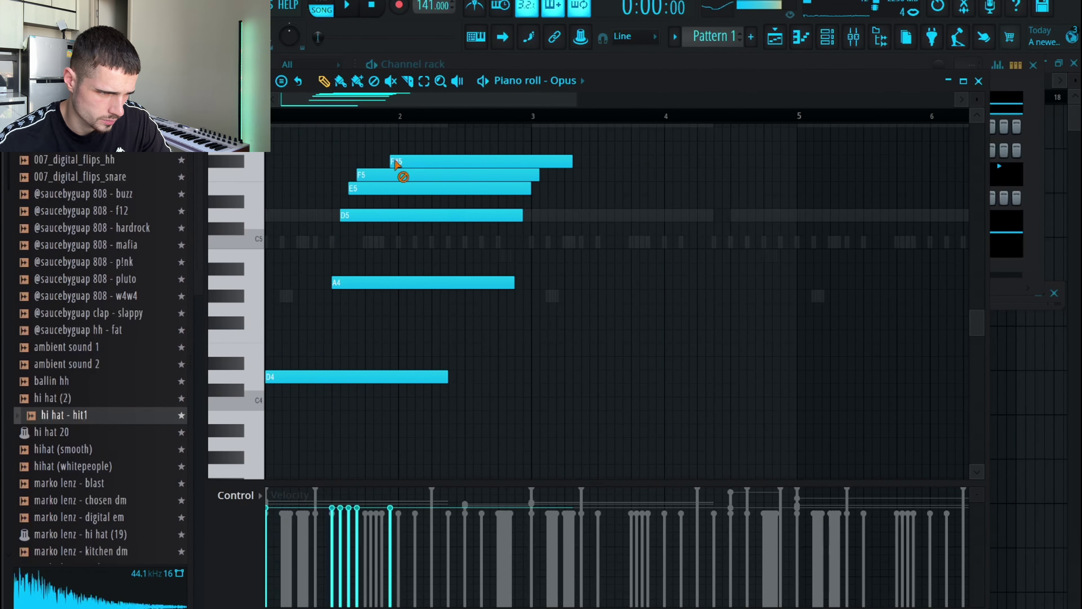
right_click(396, 163)
key(space)
scroll(332, 186, up, 3)
click(367, 203)
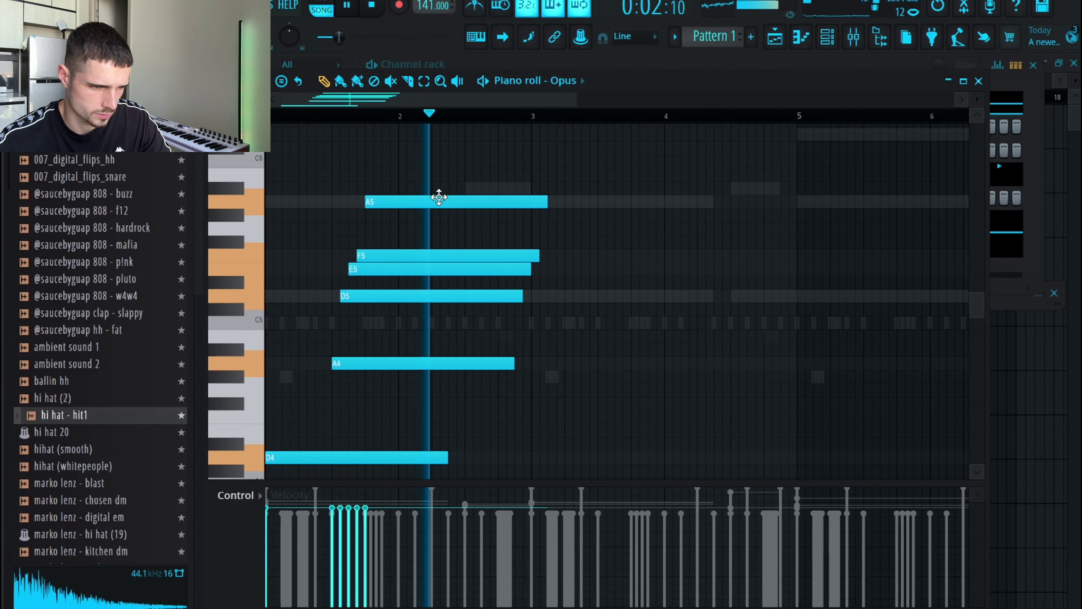
Delete the run of notes above the D4 note and play the pattern again
key(space)
scroll(450, 238, down, 2)
right_click(460, 320)
key(space)
key(space)
scroll(375, 222, down, 2)
Place a one-bar A4 note at bar 1 and a D5 note of equal length one beat after it, with playback
drag(336, 261, 299, 295)
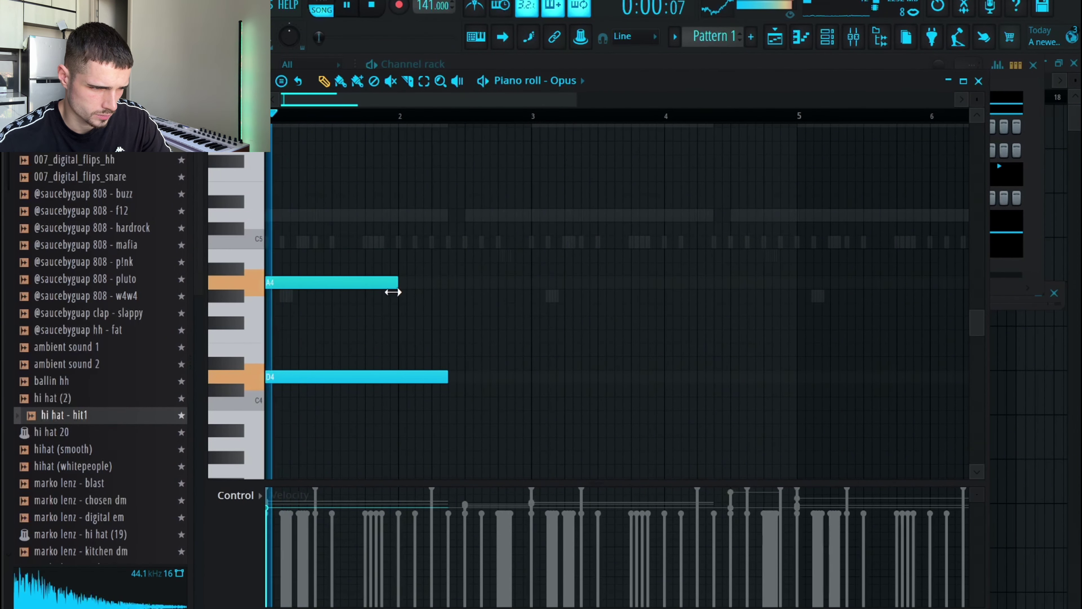
click(302, 213)
key(space)
key(space)
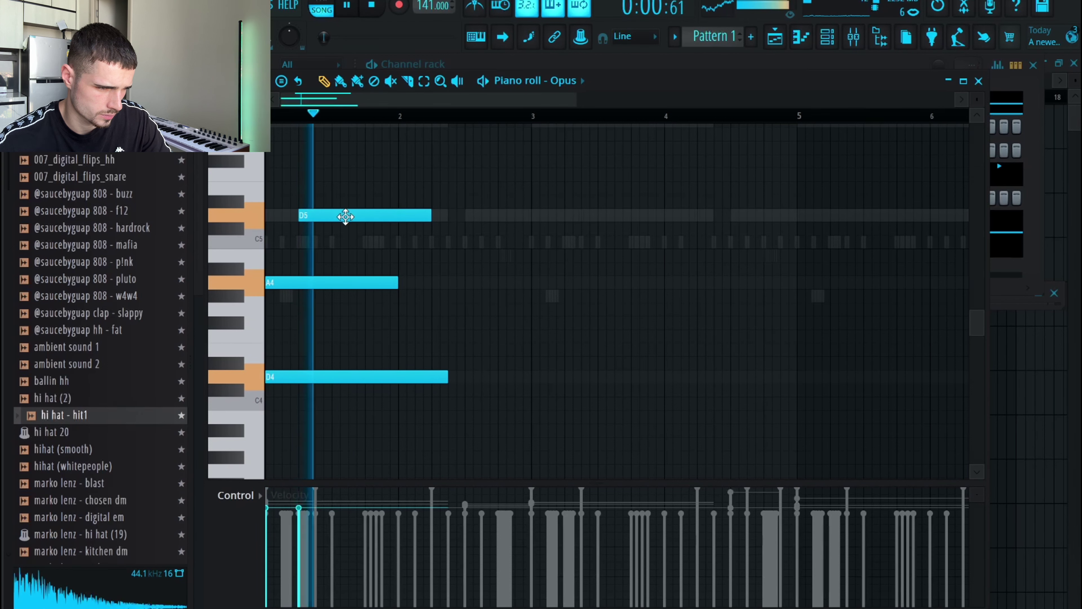
key(space)
key(space)
key(space)
Add an E5 note halfway through bar 1 and an overlapping F5 note shortly after it
scroll(301, 235, up, 1)
click(304, 230)
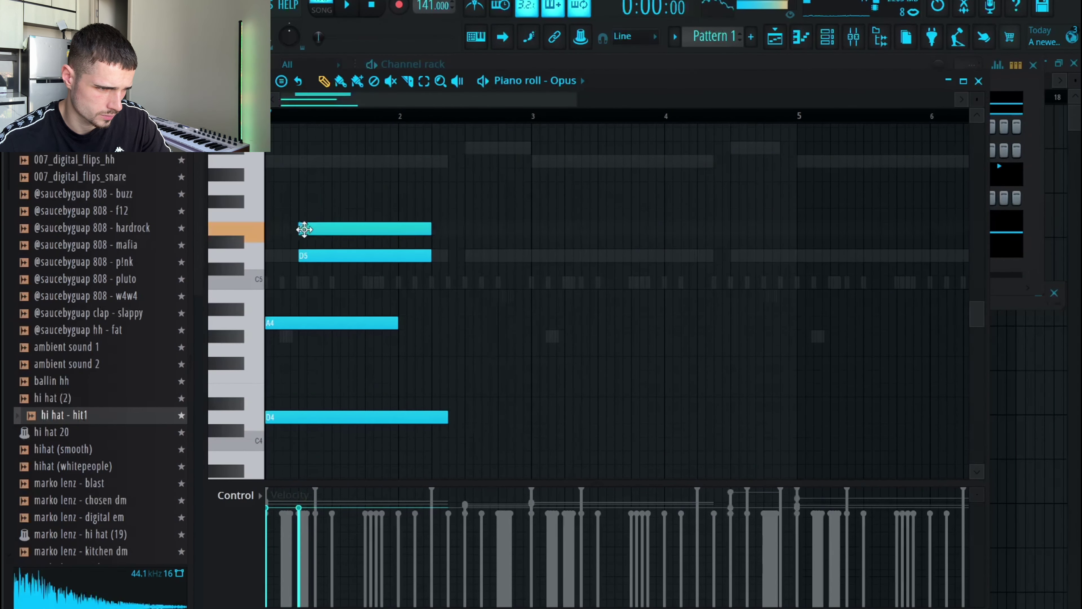
drag(362, 229, 377, 216)
click(360, 216)
key(space)
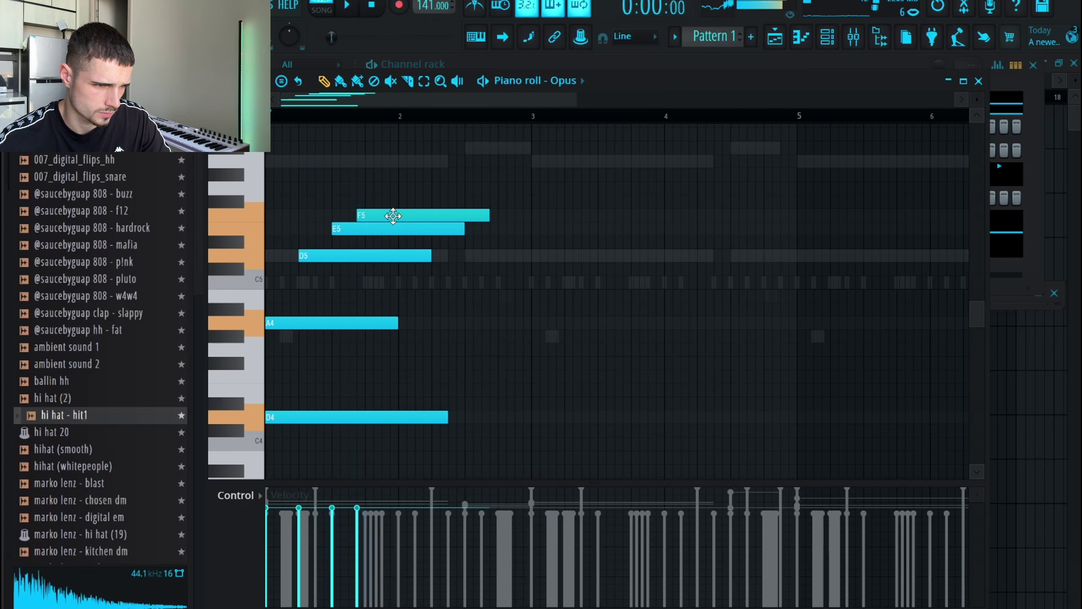
Shorten the E5 and F5 notes, repeat the F5, and add three short A5 notes between bars 2 and 3
drag(465, 226, 357, 229)
drag(486, 216, 430, 221)
mouse_move(468, 174)
mouse_down()
mouse_move(484, 174)
mouse_move(486, 148)
mouse_move(473, 171)
mouse_up()
click(511, 162)
key(space)
key(space)
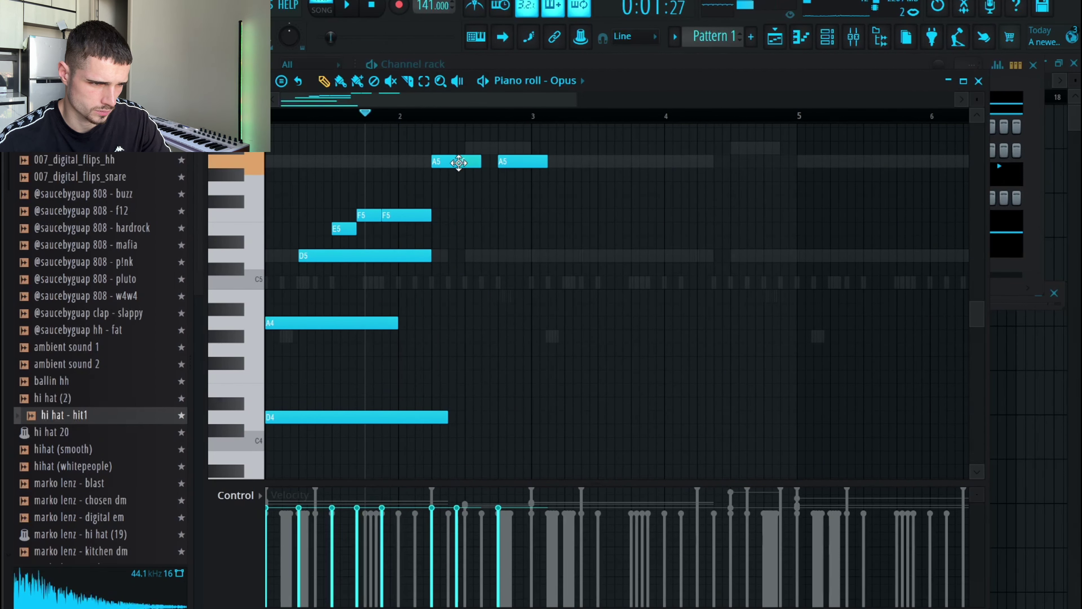
Move the second A5 note down to F5 and the third down to E5 so that the phrase ends at bar 3
key(space)
scroll(487, 175, up, 3)
key(space)
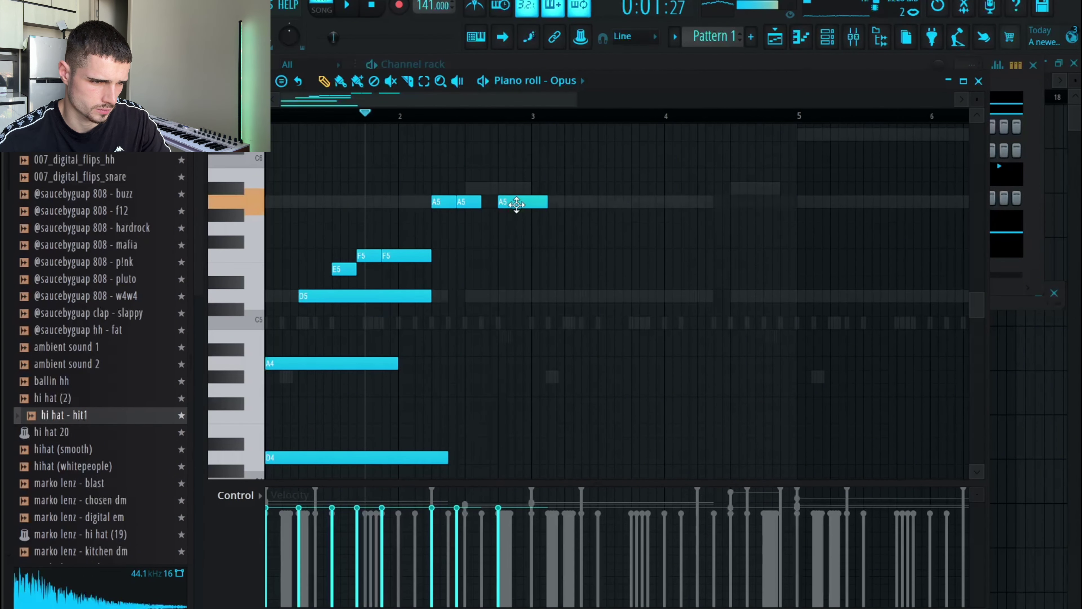
key(space)
drag(516, 205, 475, 261)
key(space)
key(space)
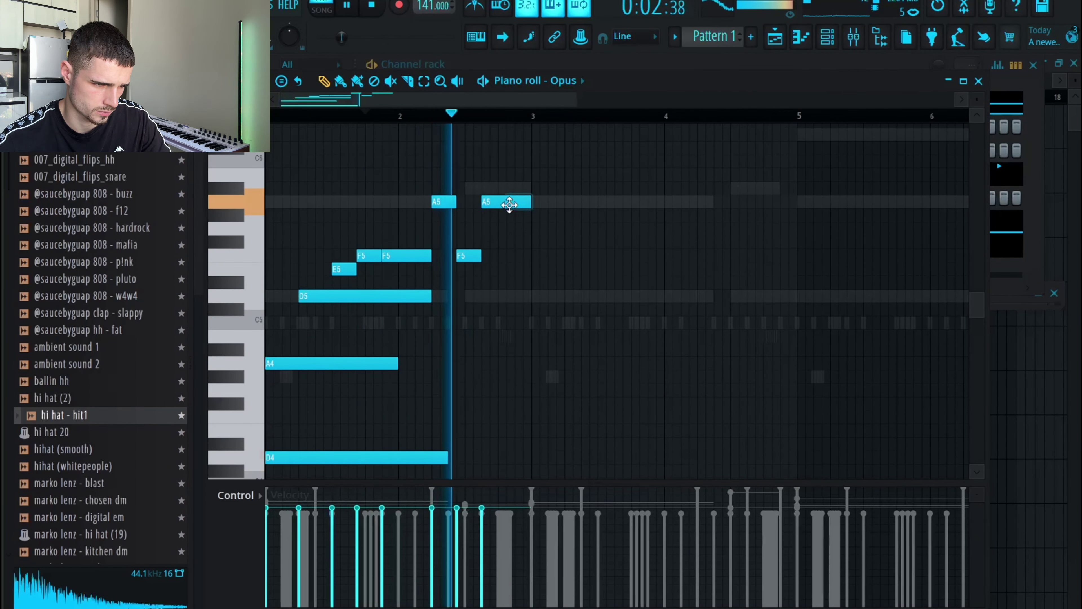
drag(510, 204, 503, 276)
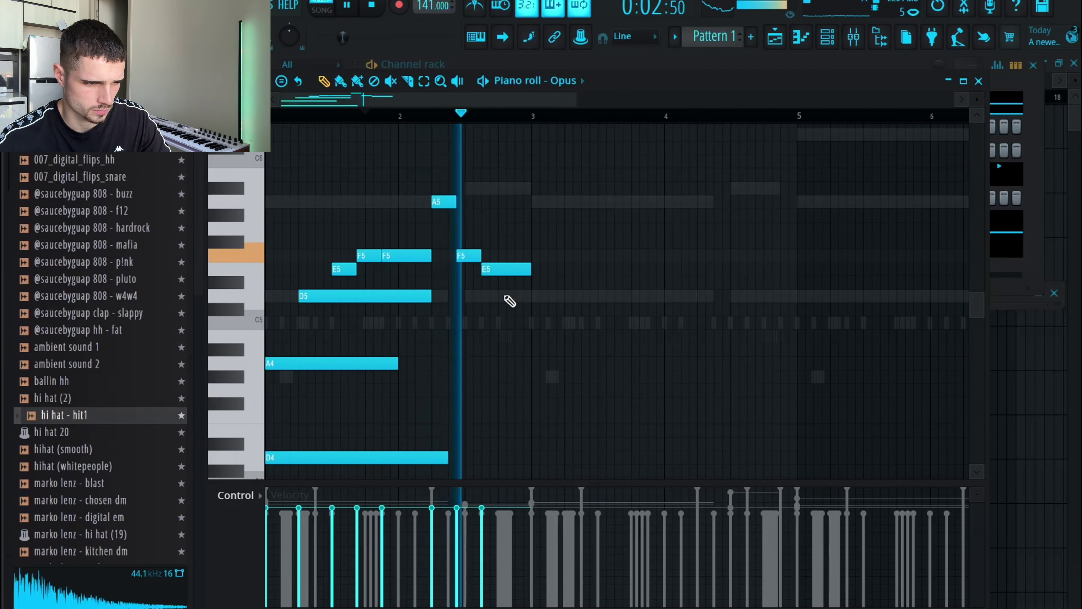
Extend the A4 and D4 notes to bar 3 and duplicate the two-bar phrase directly after itself
scroll(520, 303, down, 3)
drag(398, 283, 530, 295)
drag(447, 377, 533, 378)
key(ctrl+b)
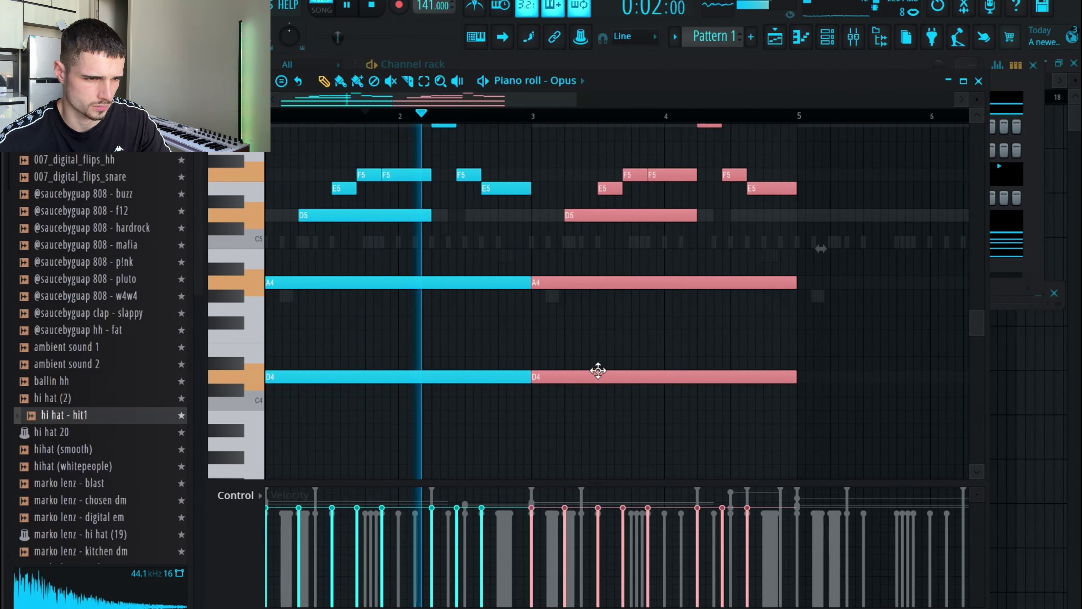
Duplicate the two-bar Opus phrase twice more so that the notes fill the pattern up to bar 9
scroll(568, 179, up, 2)
drag(576, 100, 926, 131)
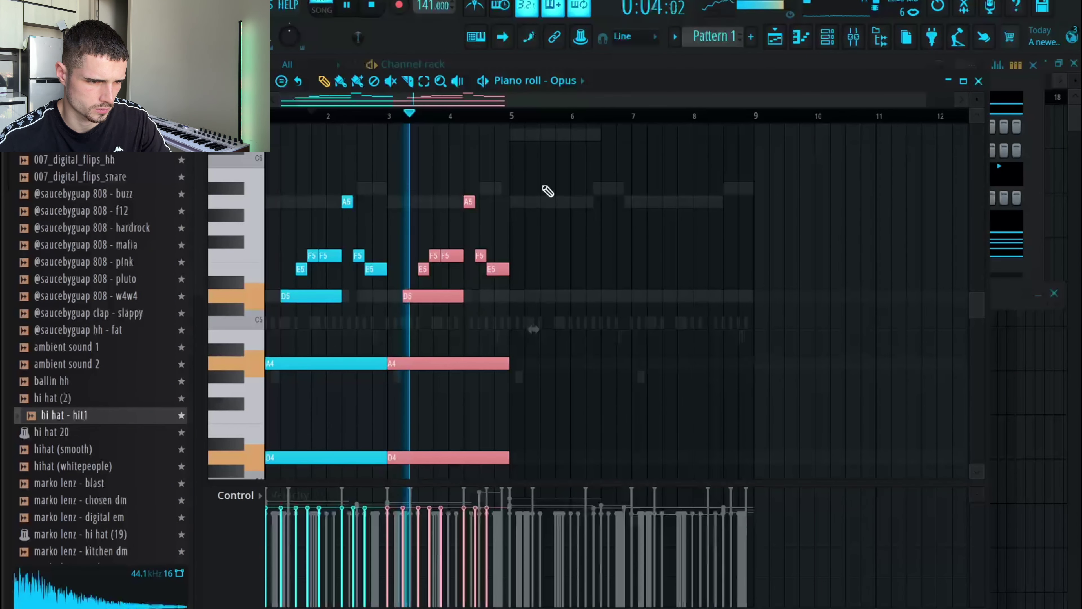
scroll(536, 197, down, 1)
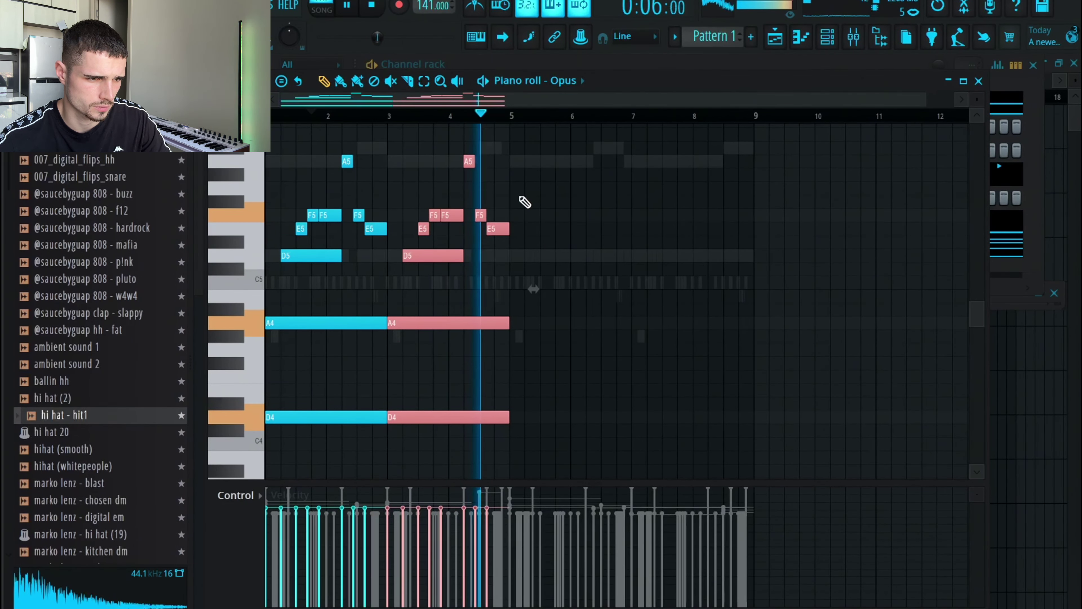
key(ctrl+b)
key(ctrl+b)
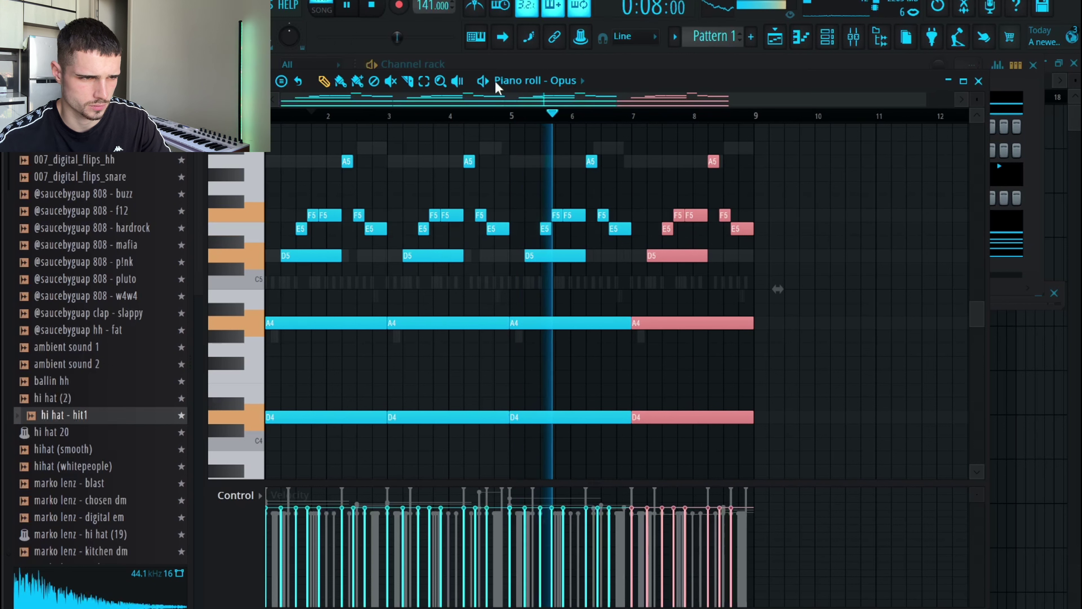
Play the song from the start and transpose all the Opus notes up one octave
click(317, 10)
click(854, 36)
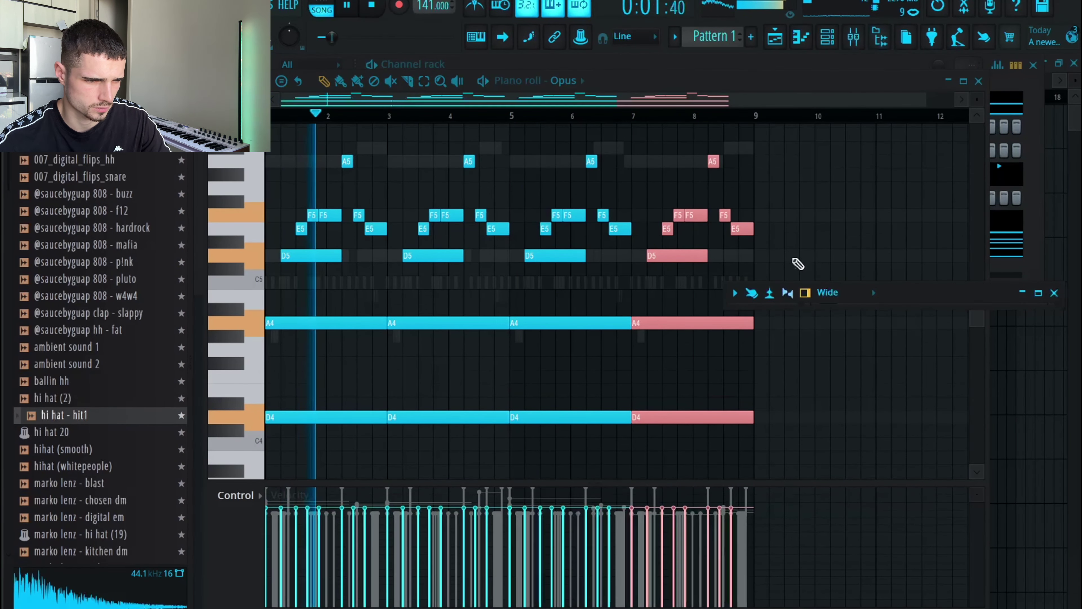
click(810, 222)
key(ctrl+a)
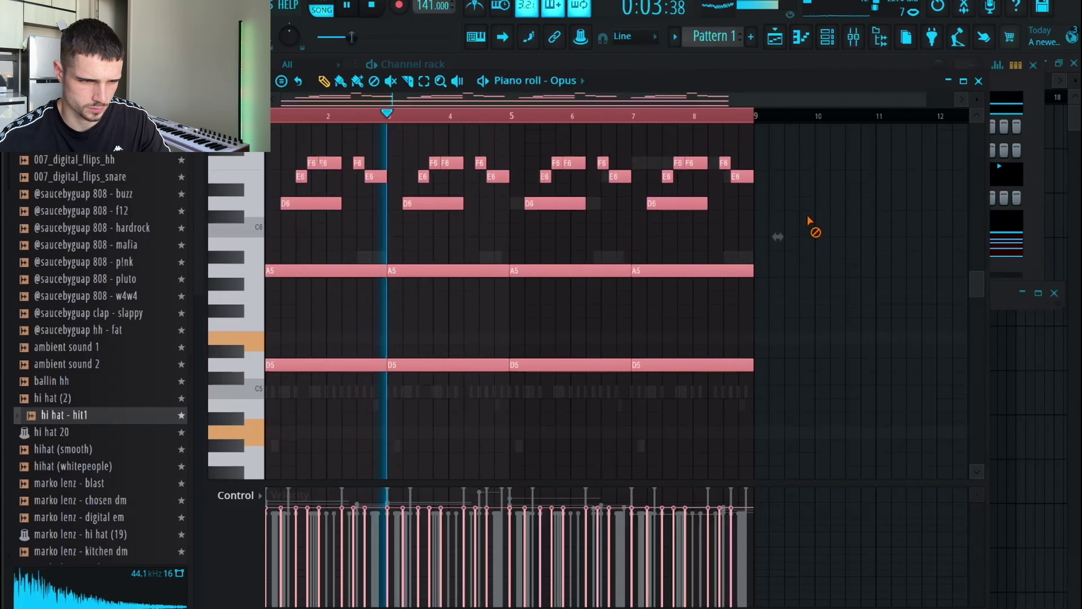
key(ctrl+Up)
Load HalfTime on mixer Insert 3 with a 1 Bar loop and 1.5x mode, play it, and close the plugin and mixer
click(854, 39)
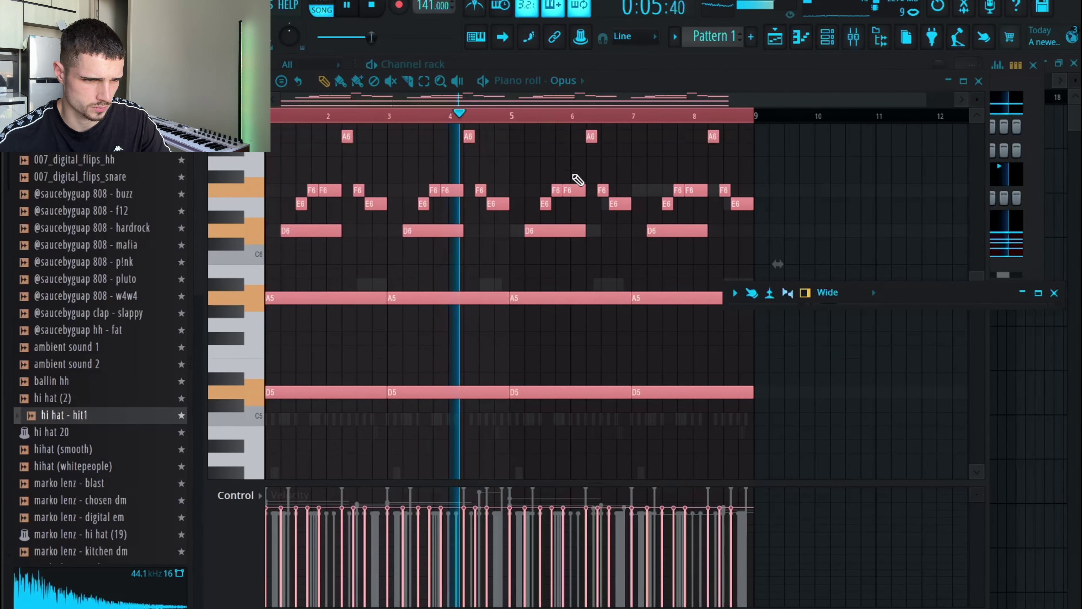
click(1040, 292)
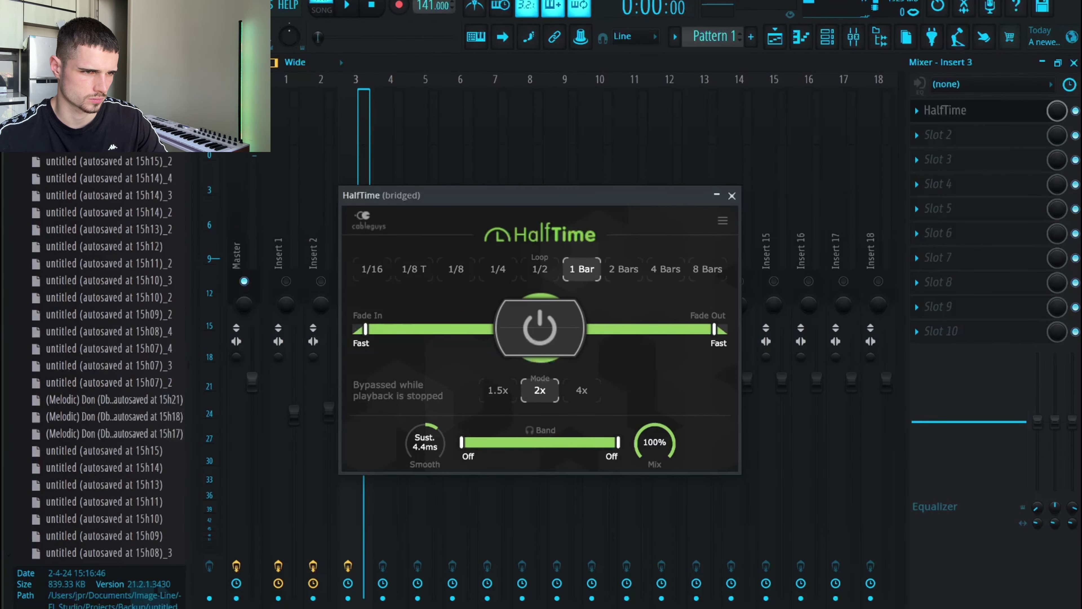
click(347, 5)
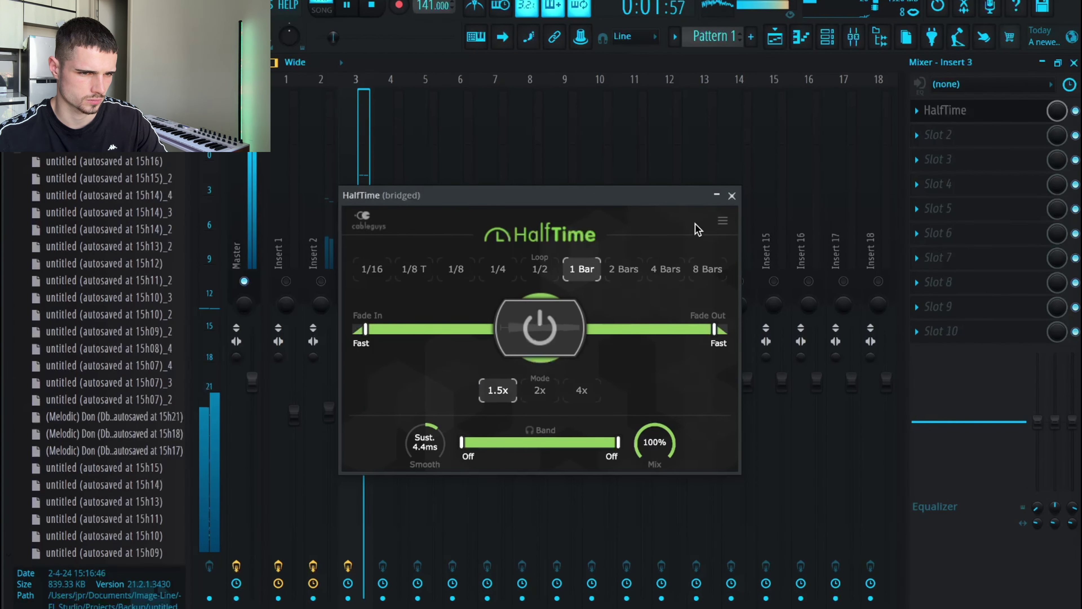
click(732, 196)
click(1074, 63)
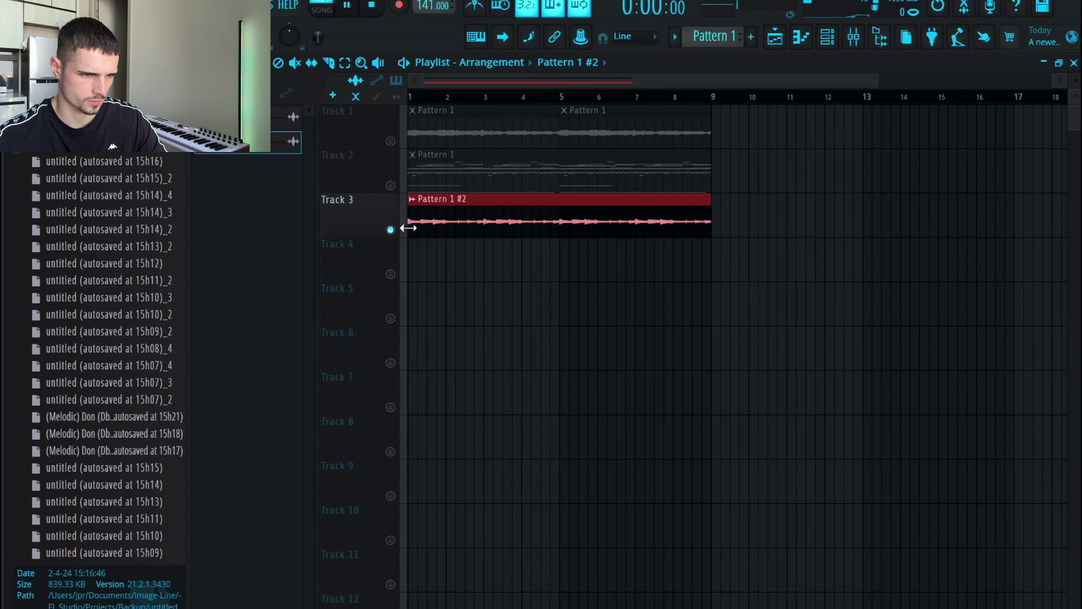
Route the Pattern 1 #2 audio clip to mixer track 4 and load Portal in that track's slot 2
key(l)
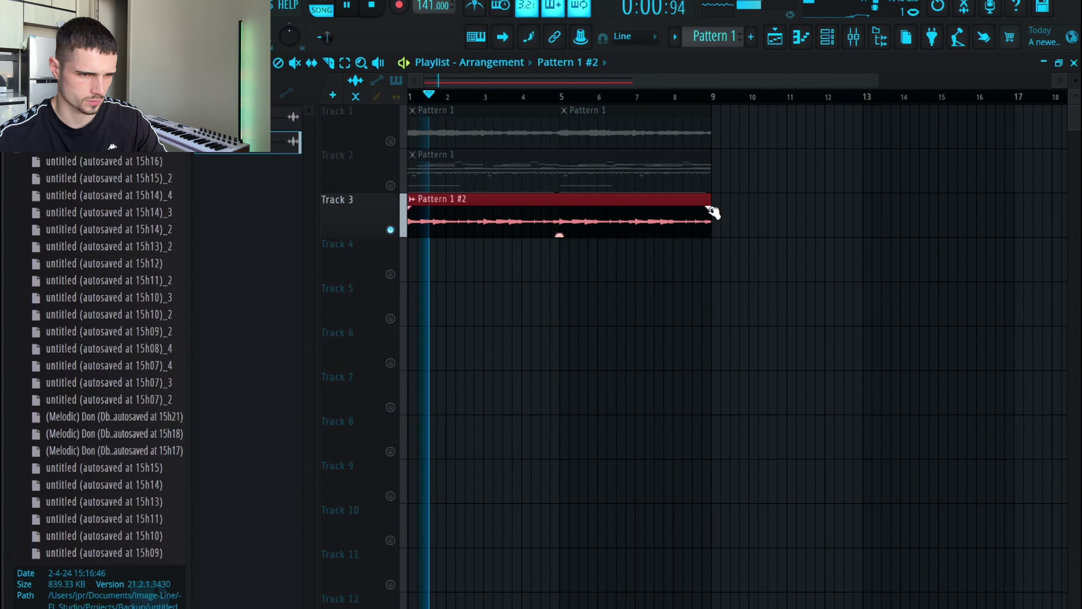
drag(710, 201, 566, 201)
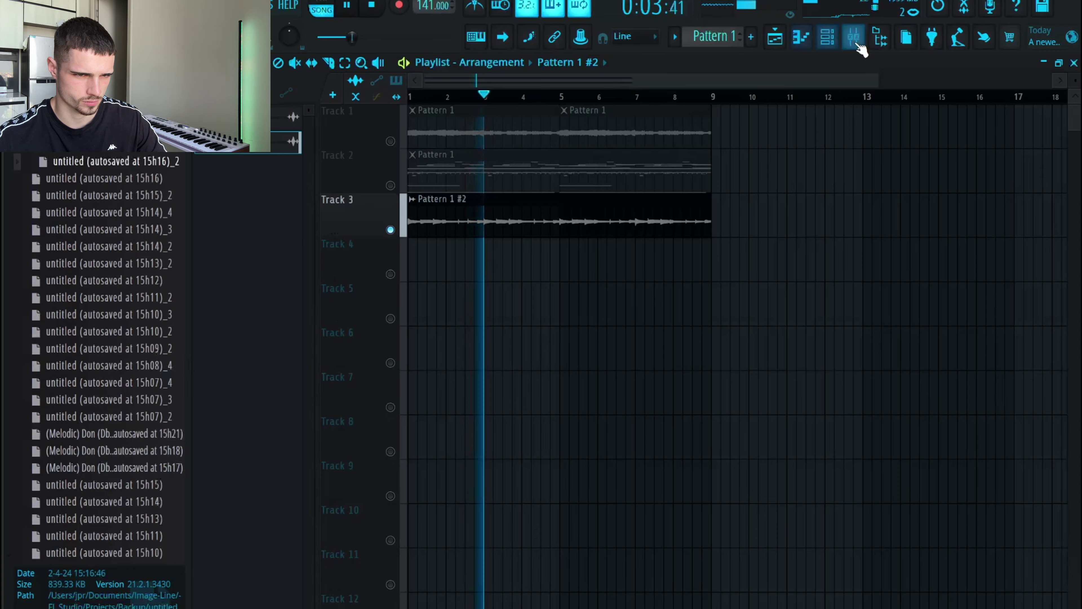
click(854, 38)
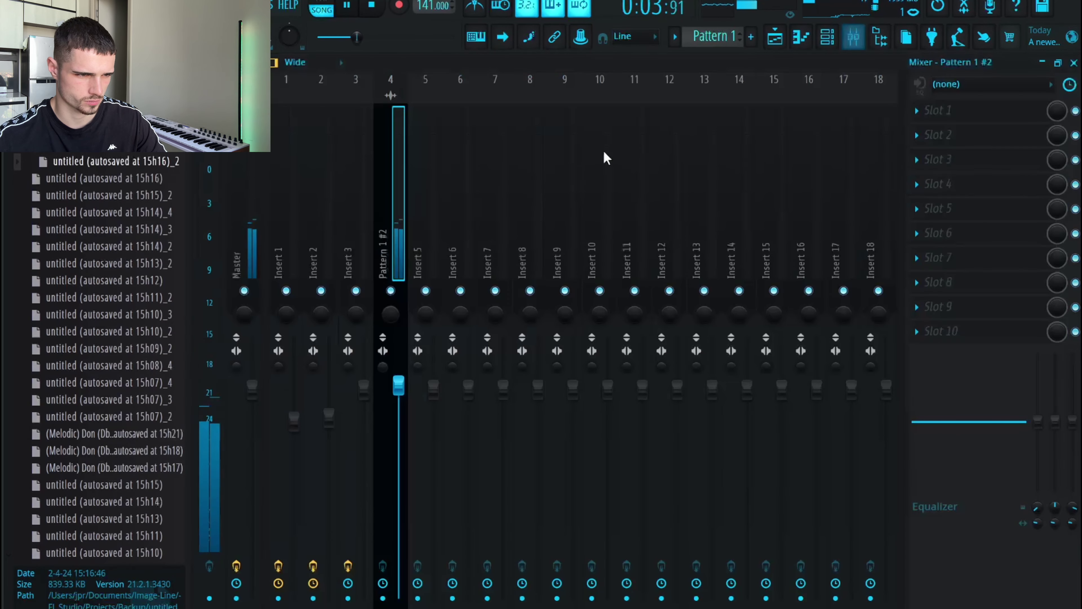
click(1007, 125)
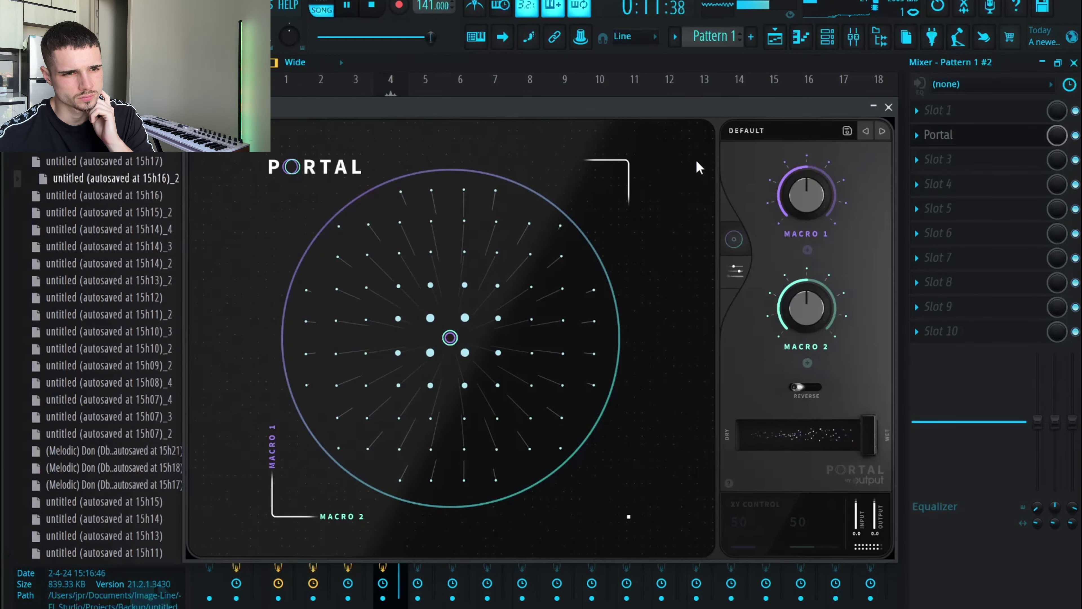
Load the ATHEN preset from the Immortal bank in Portal
click(743, 131)
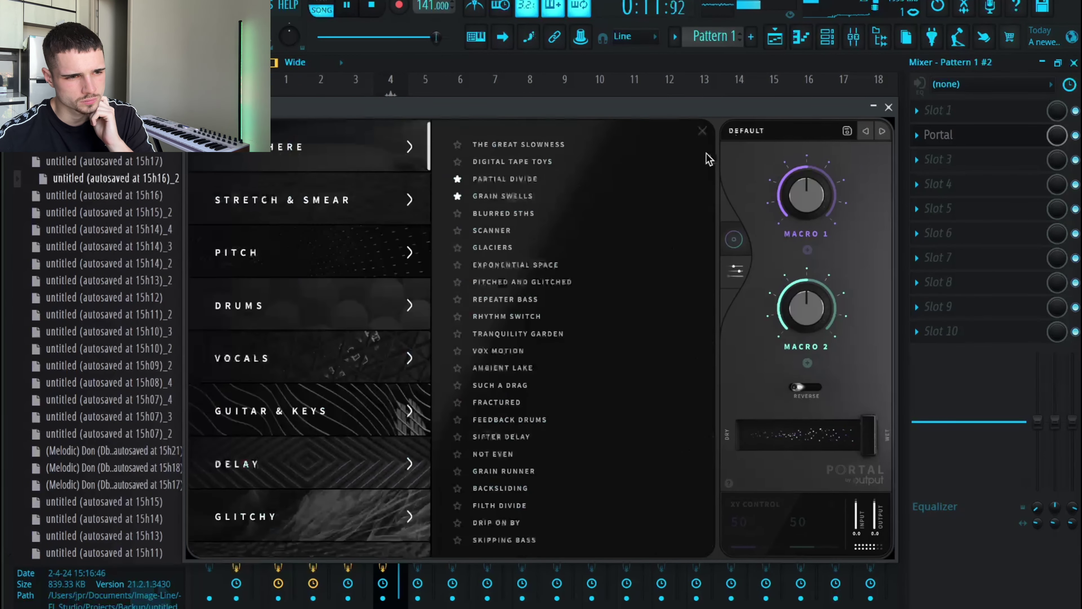
scroll(332, 345, down, 5)
click(315, 230)
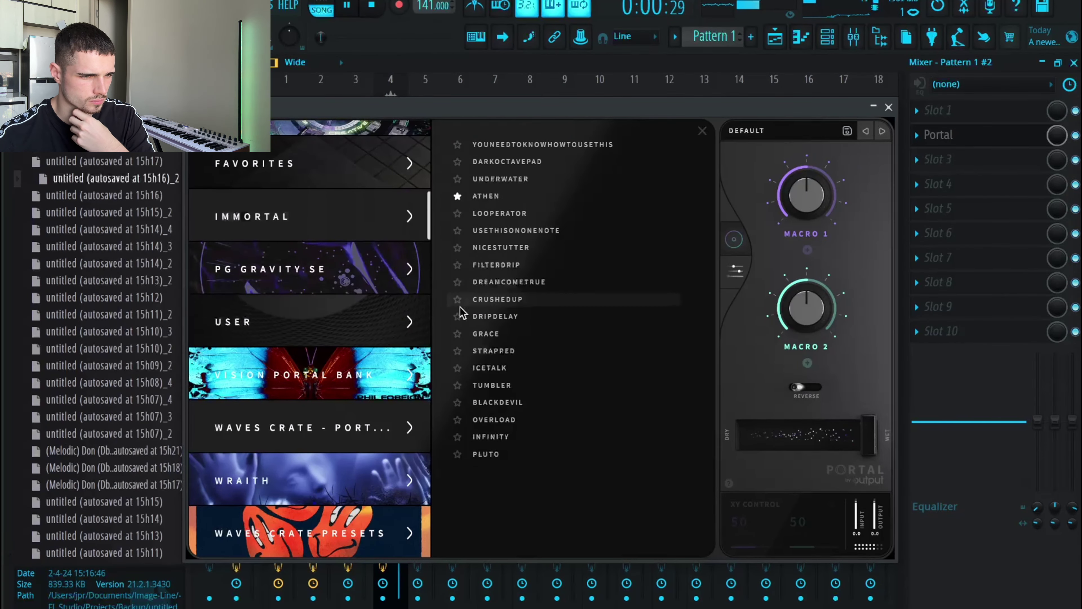
click(473, 317)
click(485, 197)
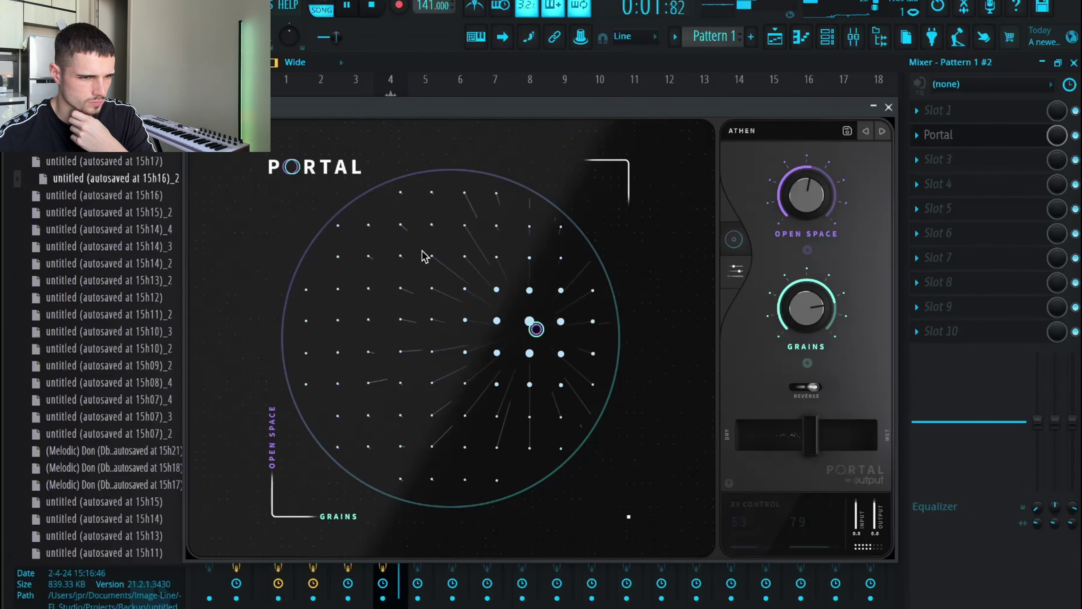
Delete the extra rendered clip on Track 9 and the original Pattern 1 #2 clip on Track 3, and solo Track 4
click(784, 133)
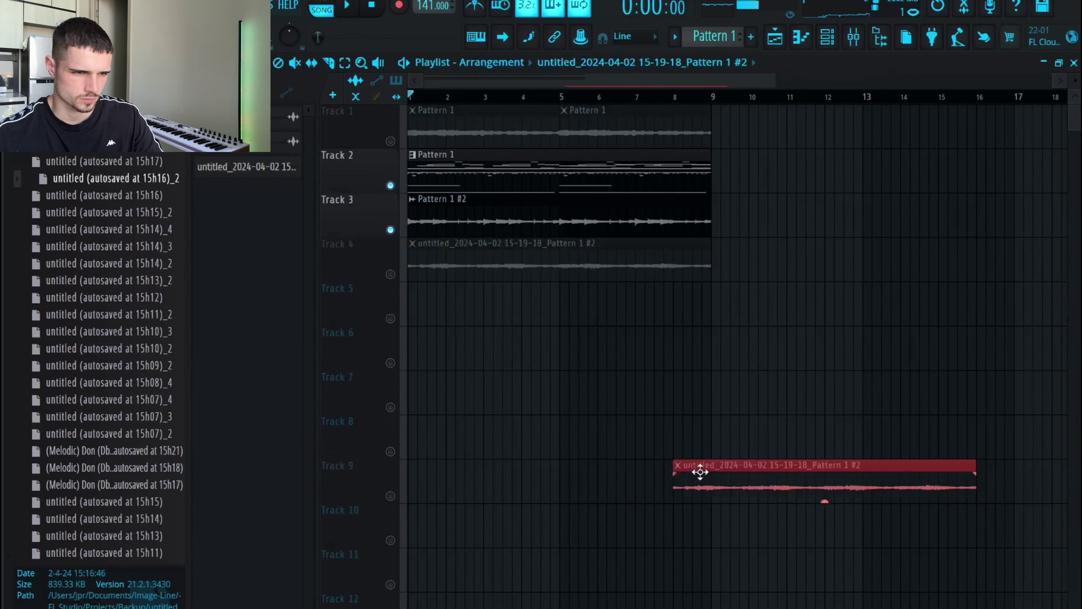
right_click(701, 472)
right_click(410, 206)
right_click(391, 274)
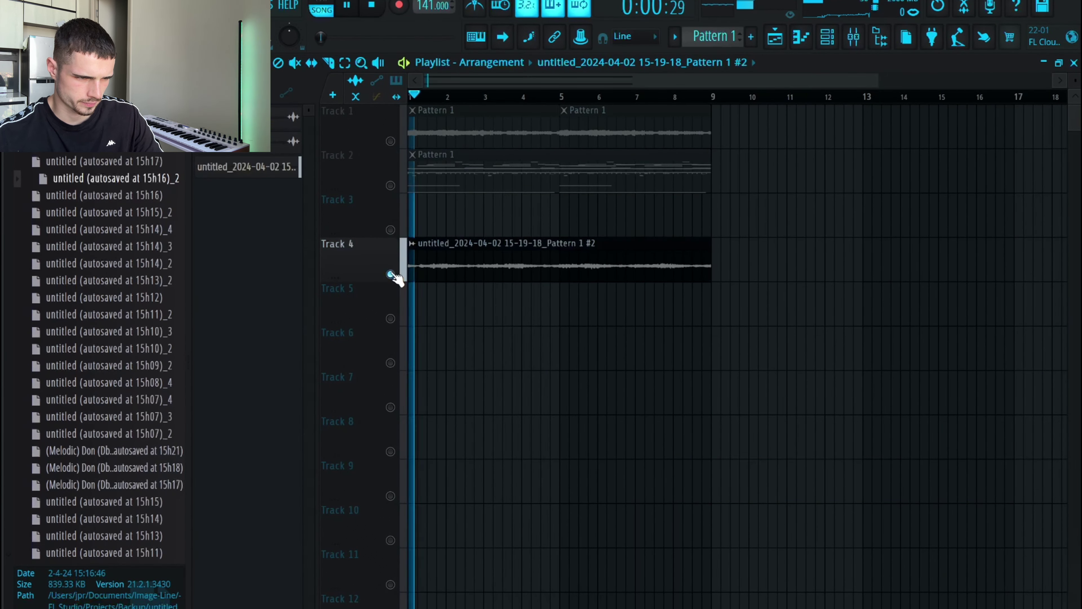
Play Track 4, trim its rendered clip to the first four bars, and duplicate it to fill bars 5 to 8
drag(404, 269, 440, 264)
key(space)
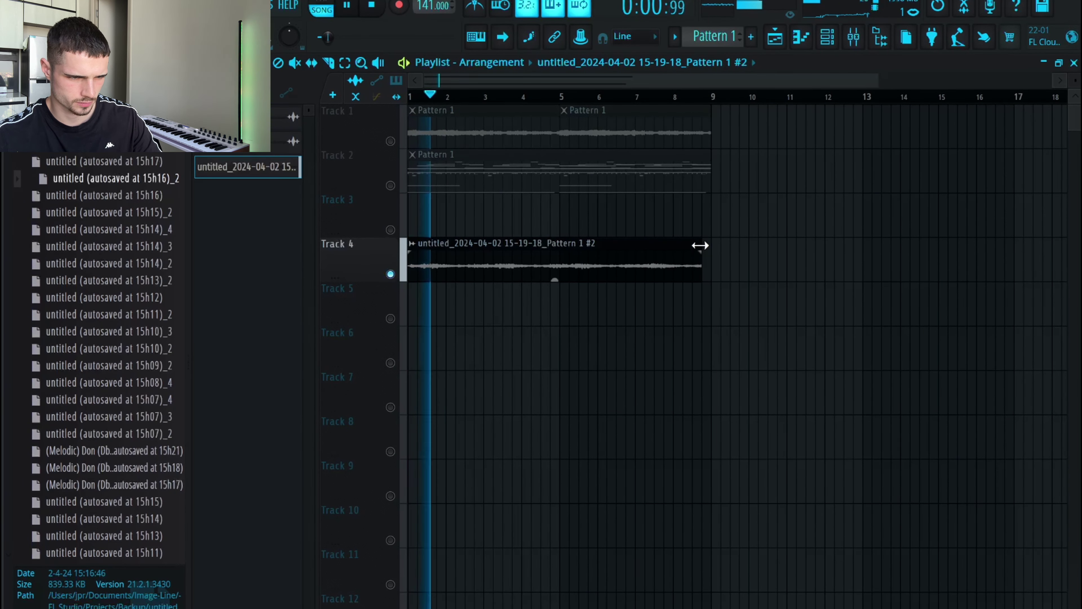
drag(702, 247, 493, 255)
key(super+b)
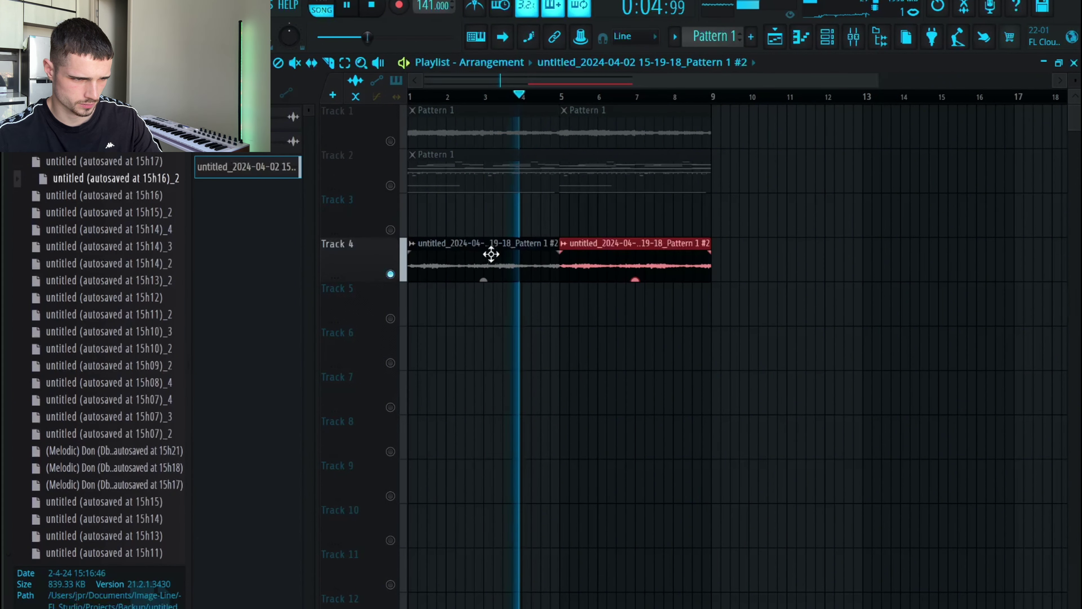
Unmute Track 2, check the channel rack, and play Pattern 1 from the start together with the rendered clips
click(391, 185)
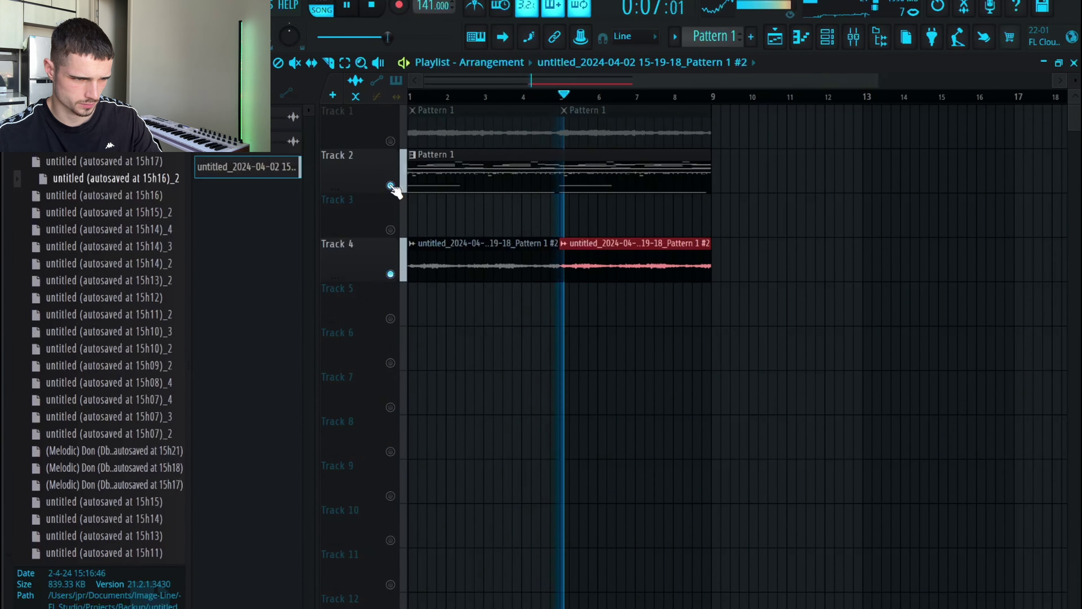
click(827, 39)
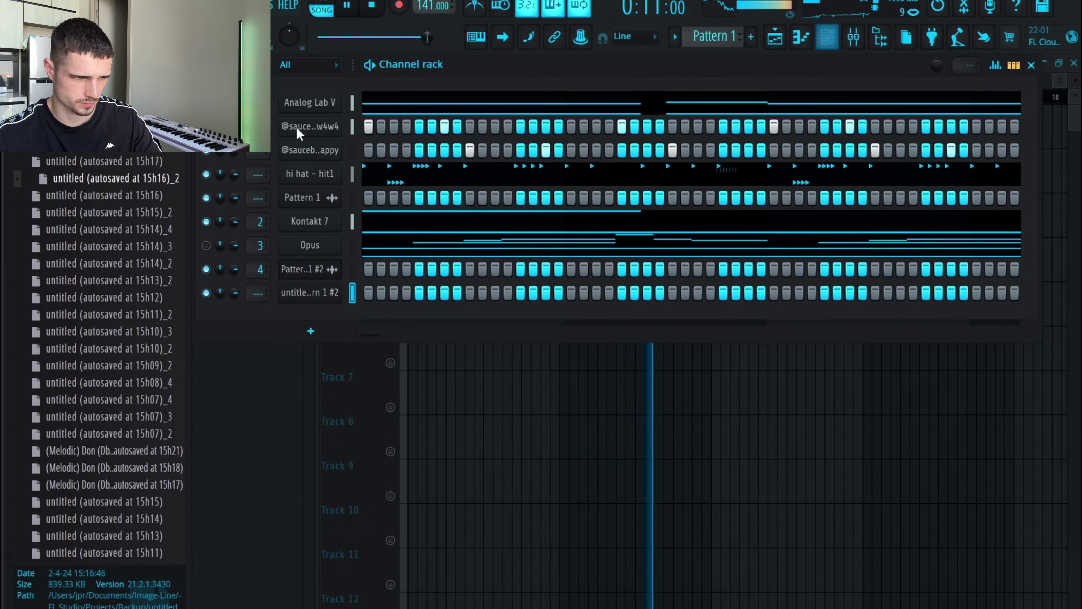
click(827, 38)
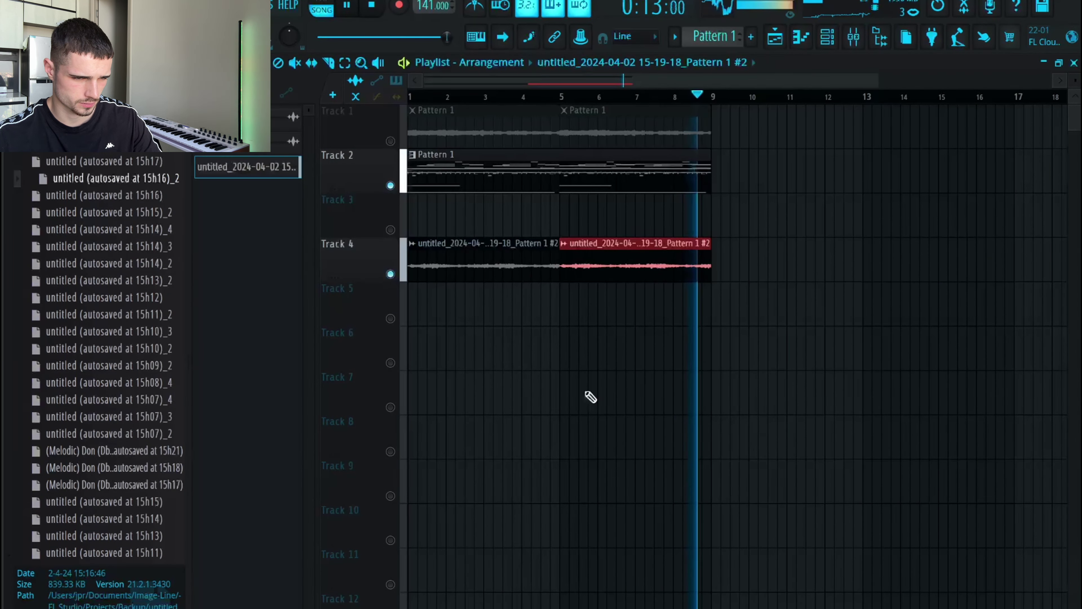
key(space)
key(space)
Route the rendered Track 4 clip to mixer track 5 and load the Raum reverb in that track's slot 1
double_click(653, 258)
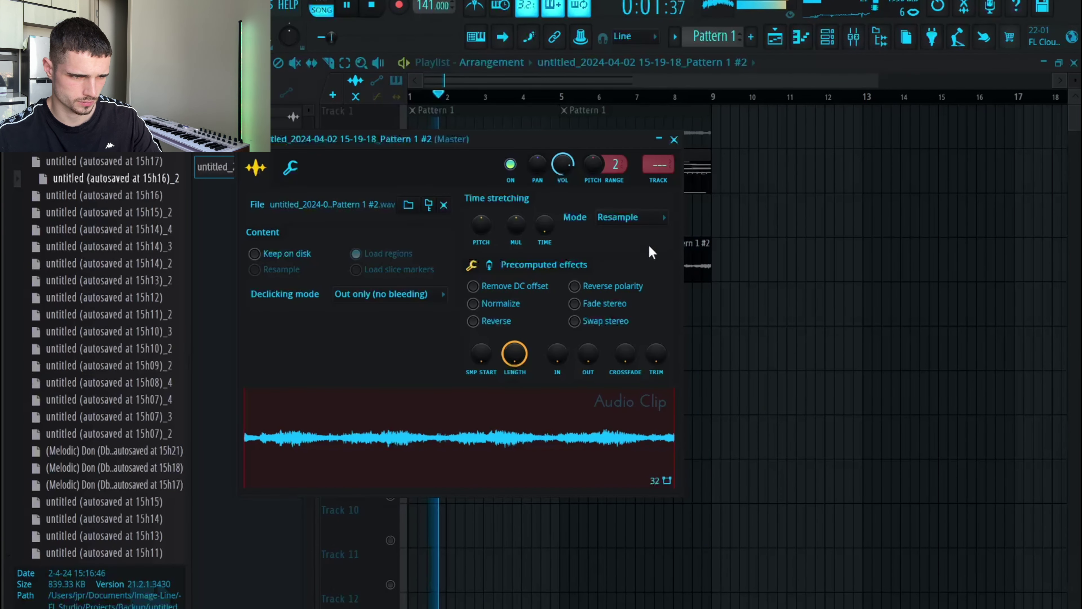
click(658, 179)
right_click(425, 290)
click(938, 110)
click(558, 225)
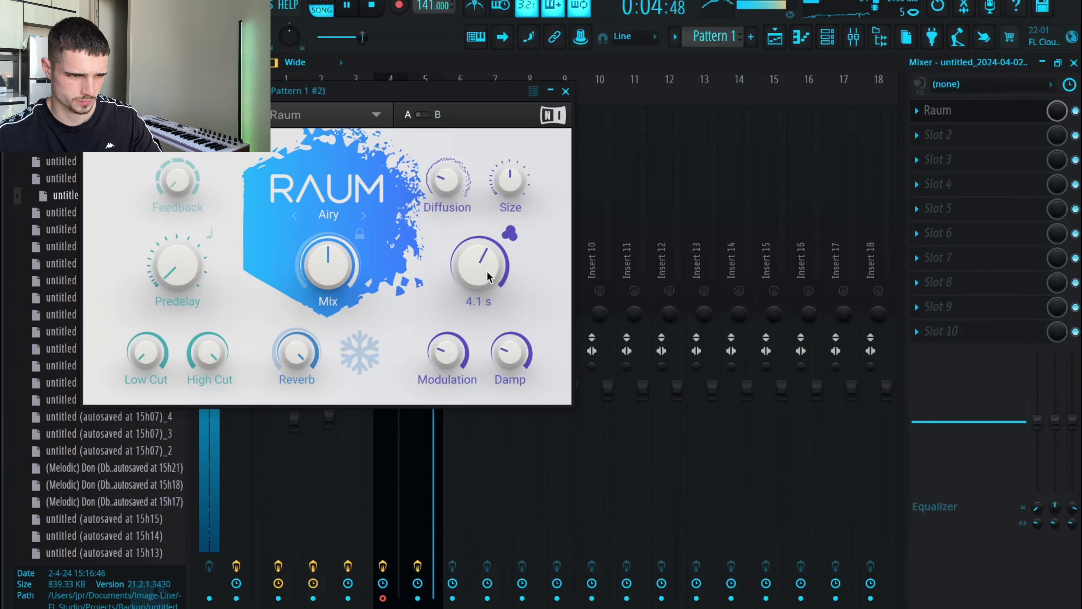
click(565, 92)
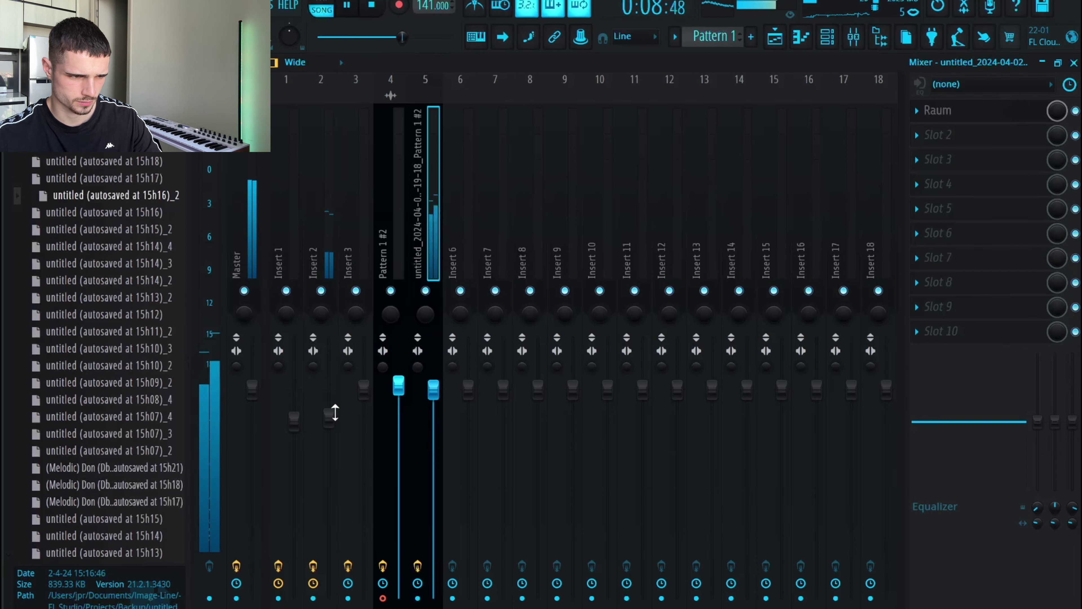
Raise the Insert 2 fader slightly, lower the fader of mixer track 5, and close the mixer and clip settings
drag(335, 412, 336, 397)
drag(435, 388, 433, 413)
click(392, 600)
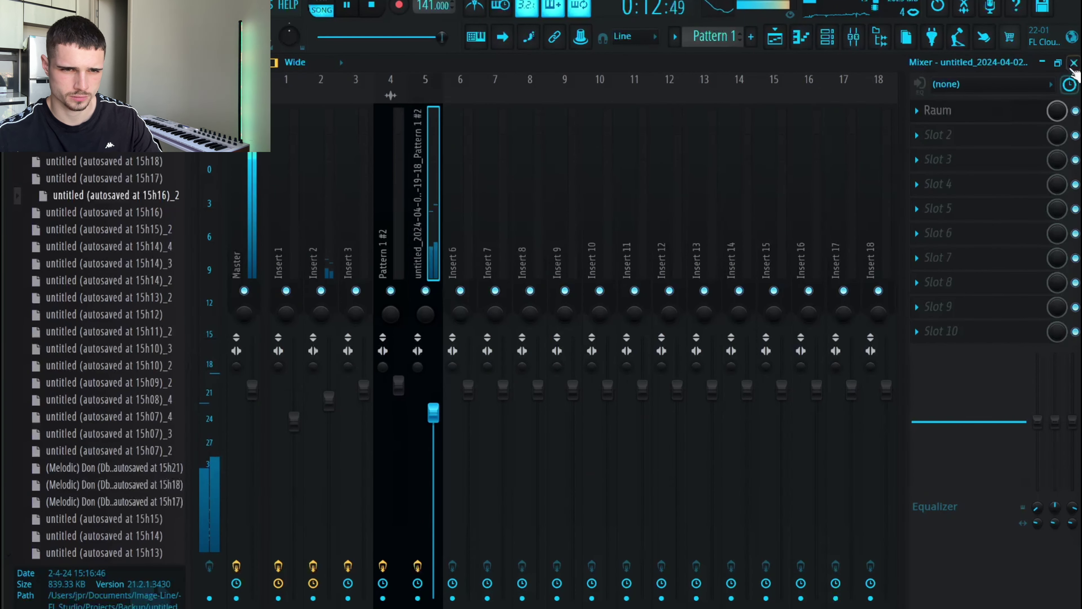
click(1074, 63)
click(675, 140)
Pitch the rendered Track 4 clip down in its time-stretching settings, using Auto mode
click(567, 257)
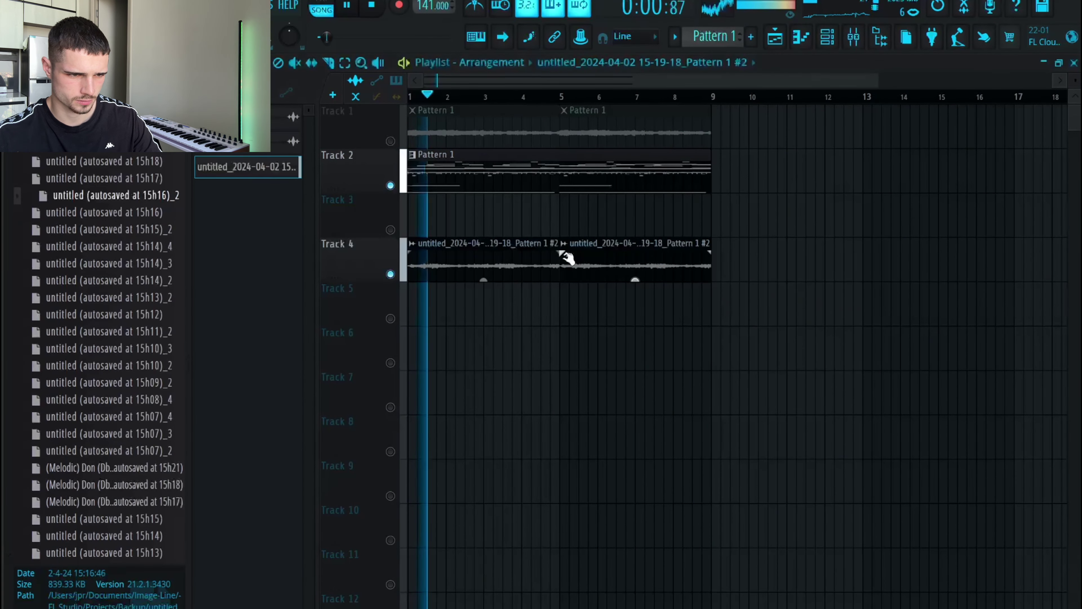
double_click(577, 258)
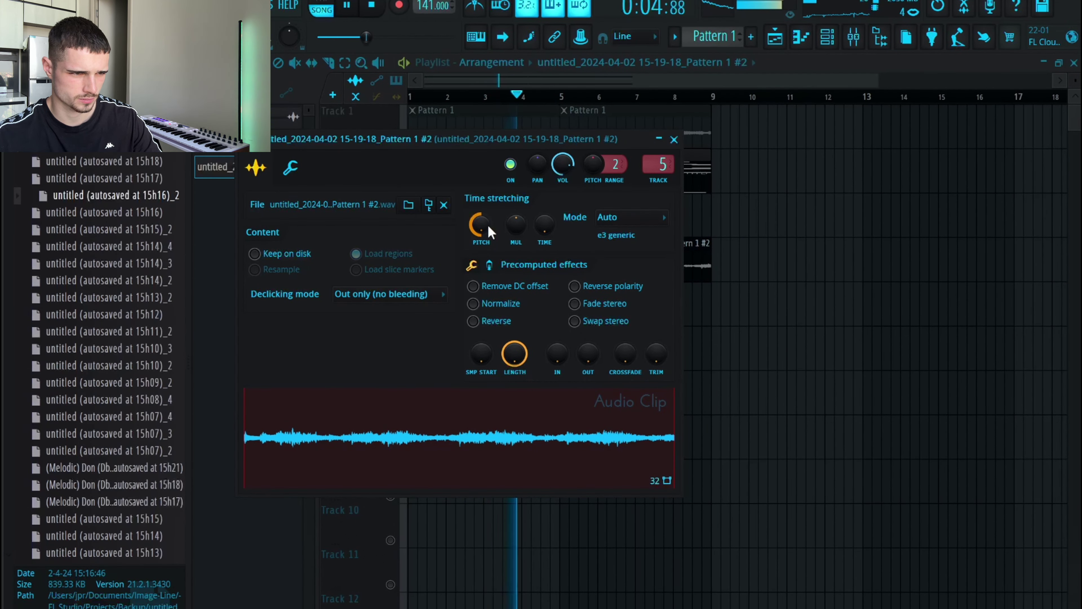
click(674, 139)
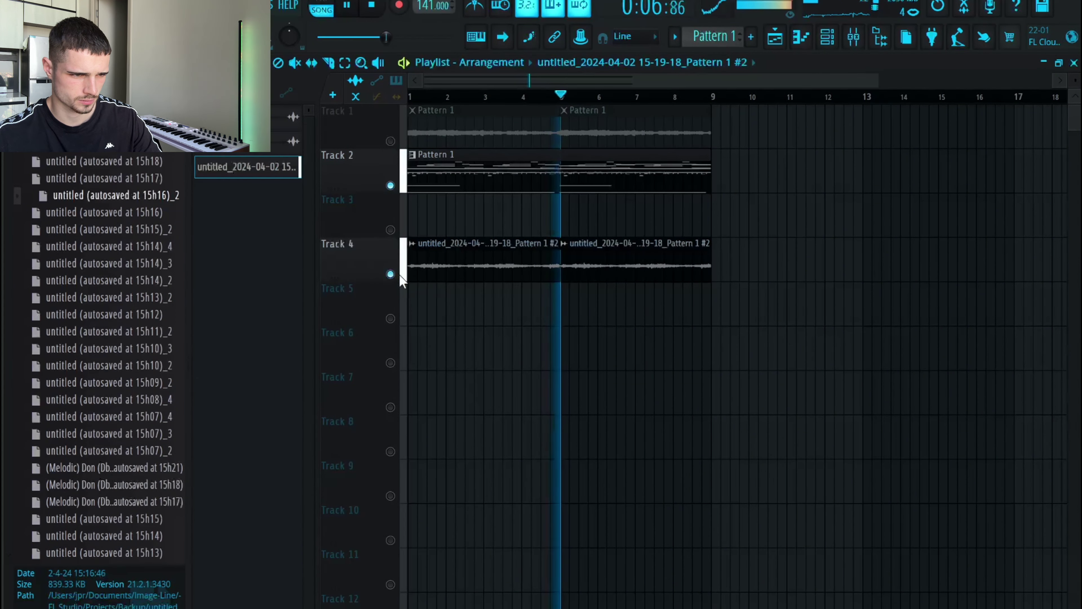
Play Track 4 soloed from the start, bring back Tracks 2 and 1, and re-enable all playlist tracks
right_click(391, 275)
key(space)
key(space)
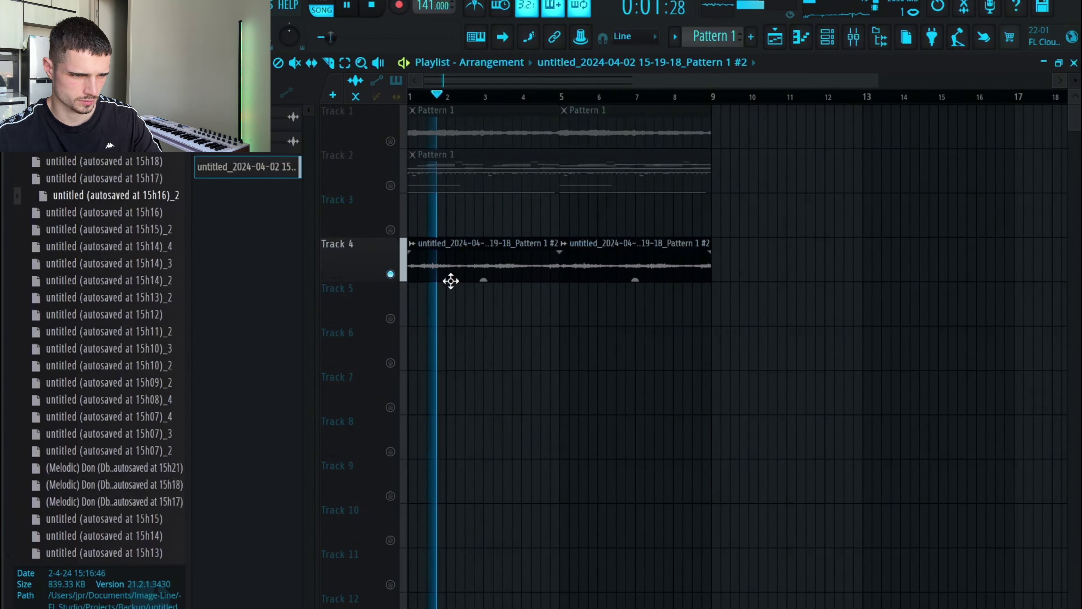
click(391, 186)
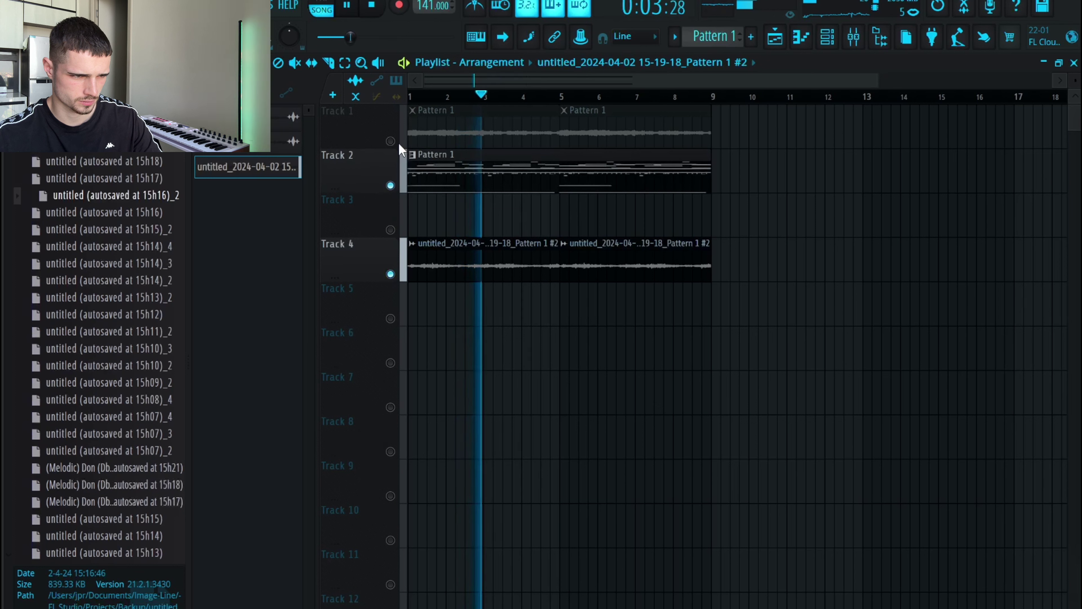
click(391, 141)
right_click(389, 229)
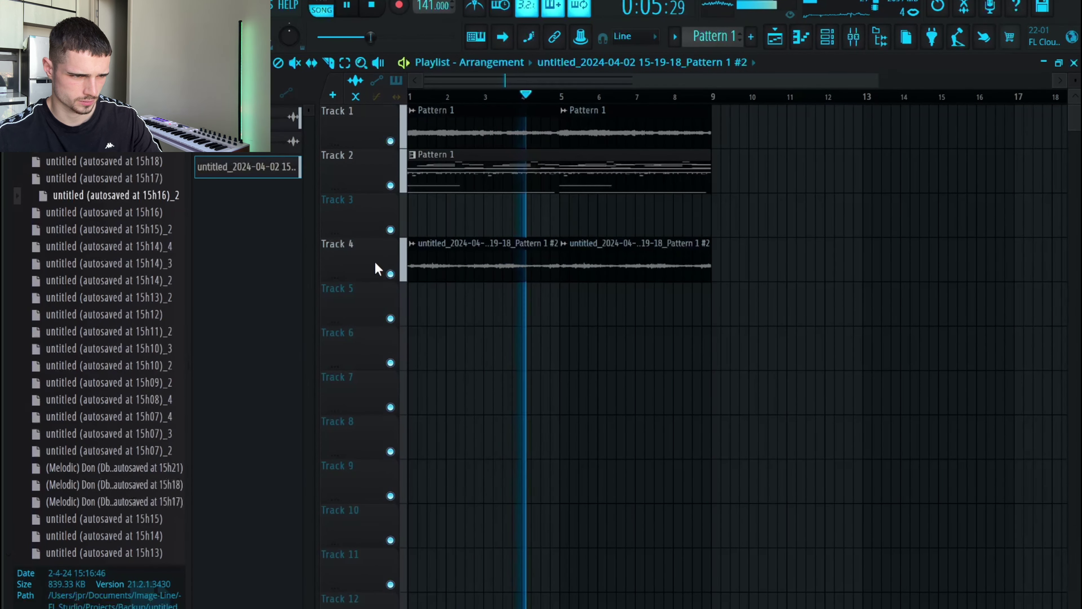
Move the rendered clips up to Track 3, and set clip volumes to -2.8 dB on Track 1 and 4.2 dB on Track 3
scroll(374, 261, up, 1)
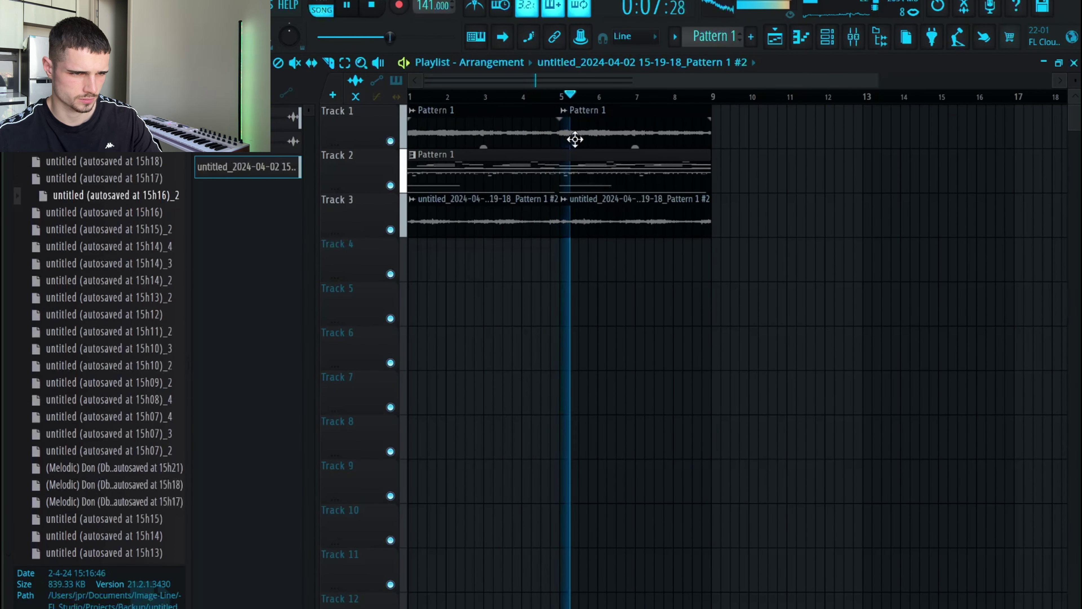
drag(575, 139, 488, 150)
drag(619, 269, 489, 224)
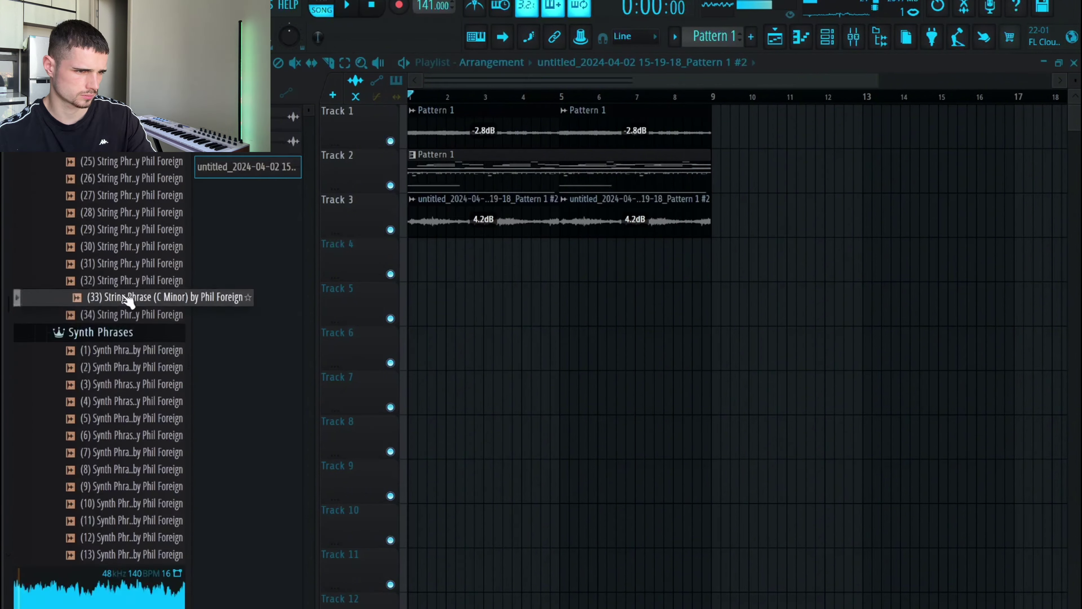
Audition string phrases 32, 31 and 30 and place the (30) String Phrase (D#Minor) sample at the start of Track 4
scroll(128, 335, up, 3)
click(123, 348)
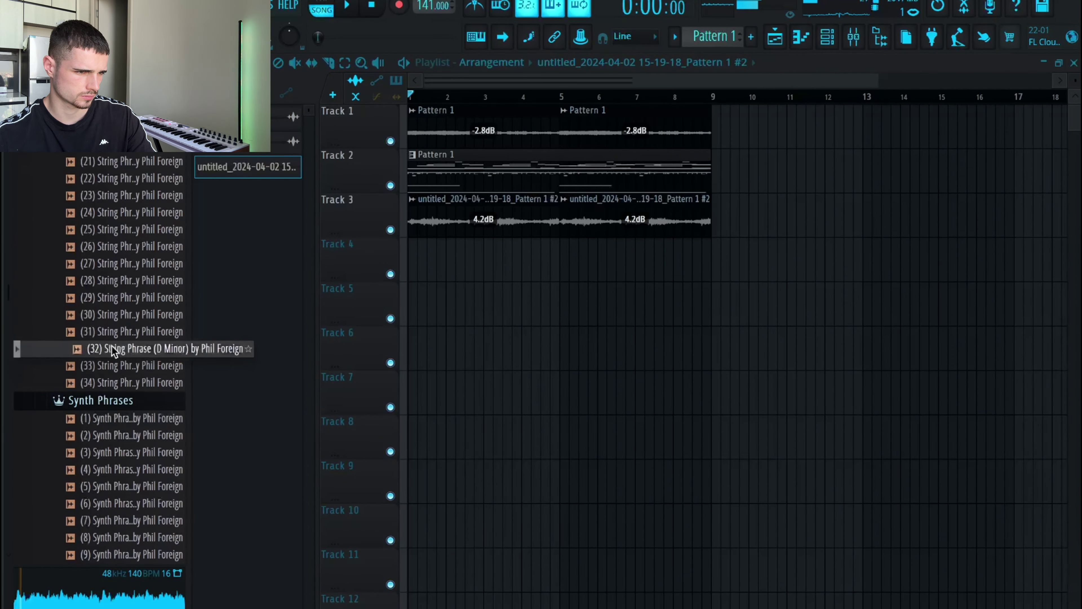
click(115, 337)
click(107, 314)
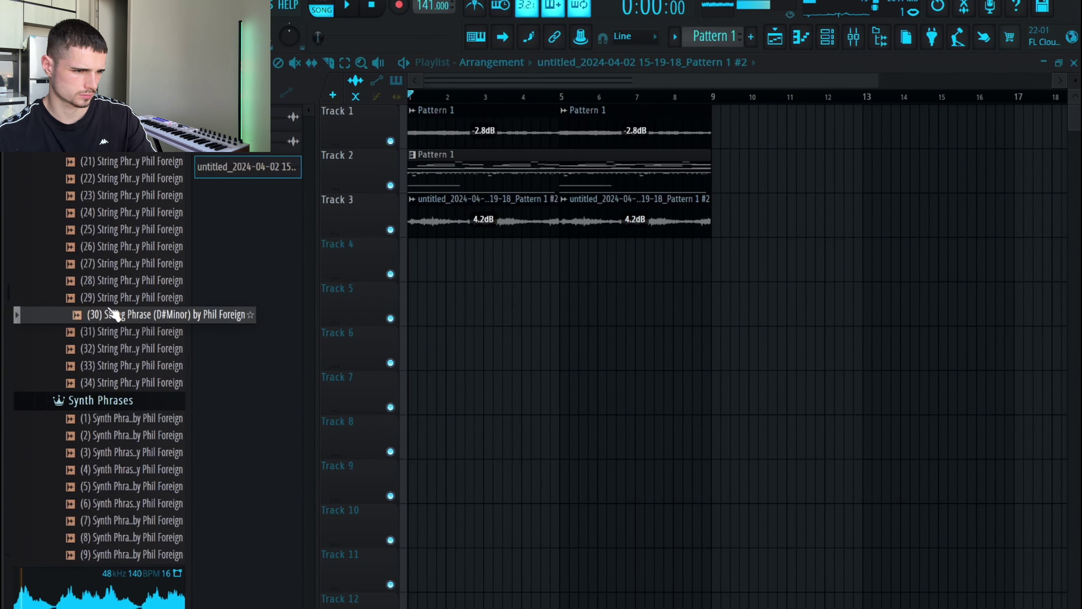
drag(106, 316, 478, 261)
Fit the string phrase clip to eight bars with Auto stretching, play it, and lower its clip volume to -4.7 dB
double_click(476, 261)
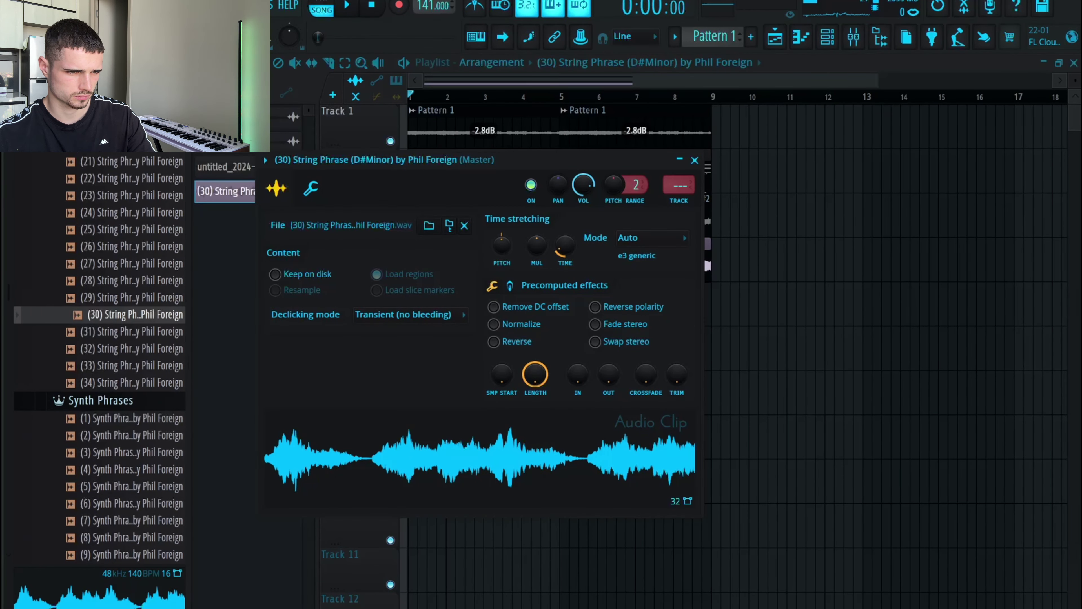
key(space)
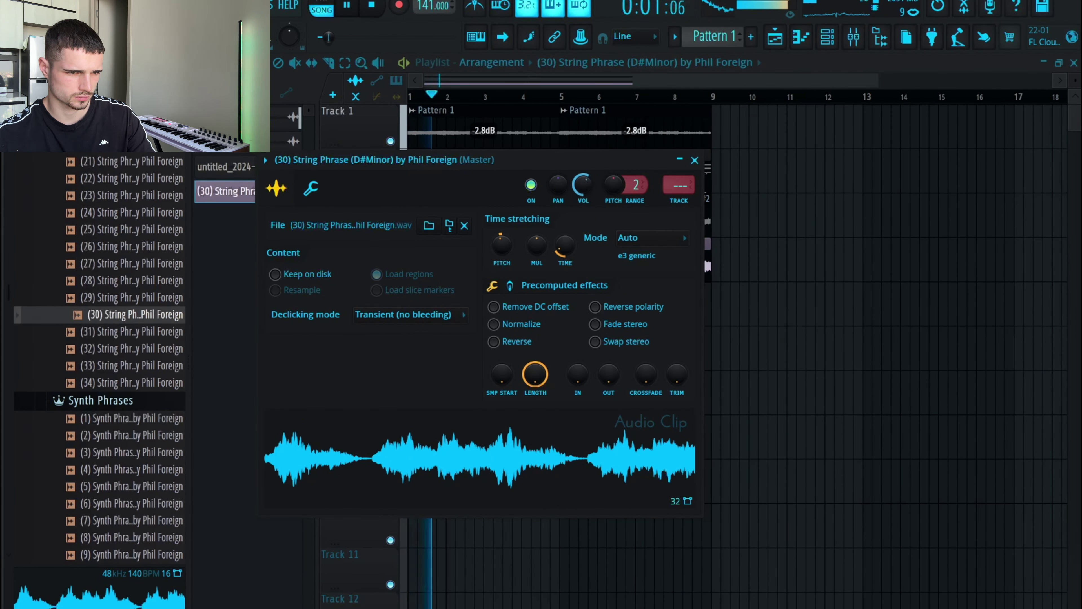
click(694, 160)
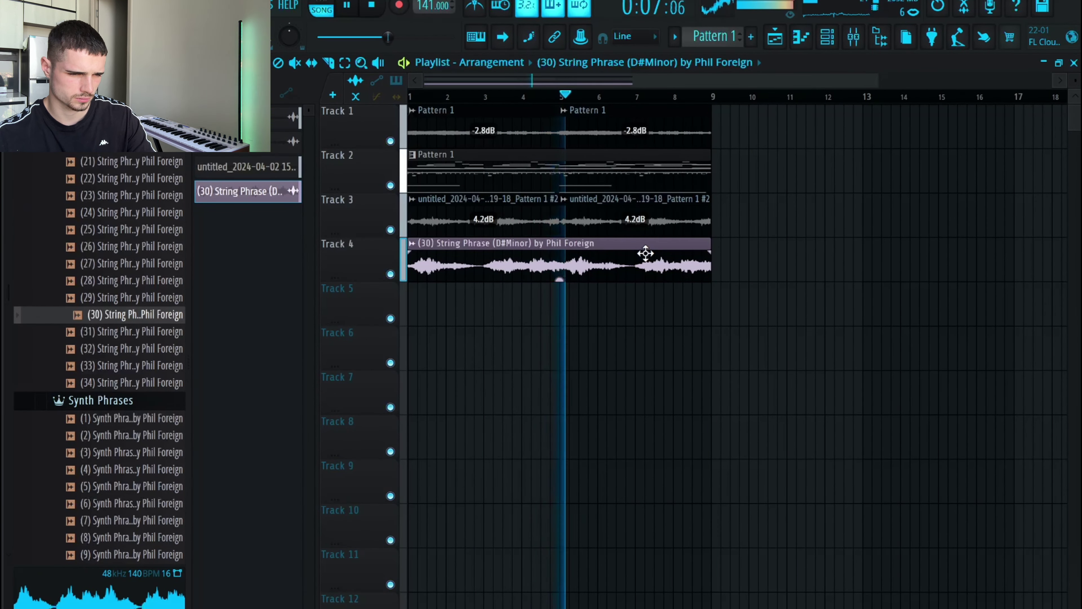
drag(559, 278, 561, 281)
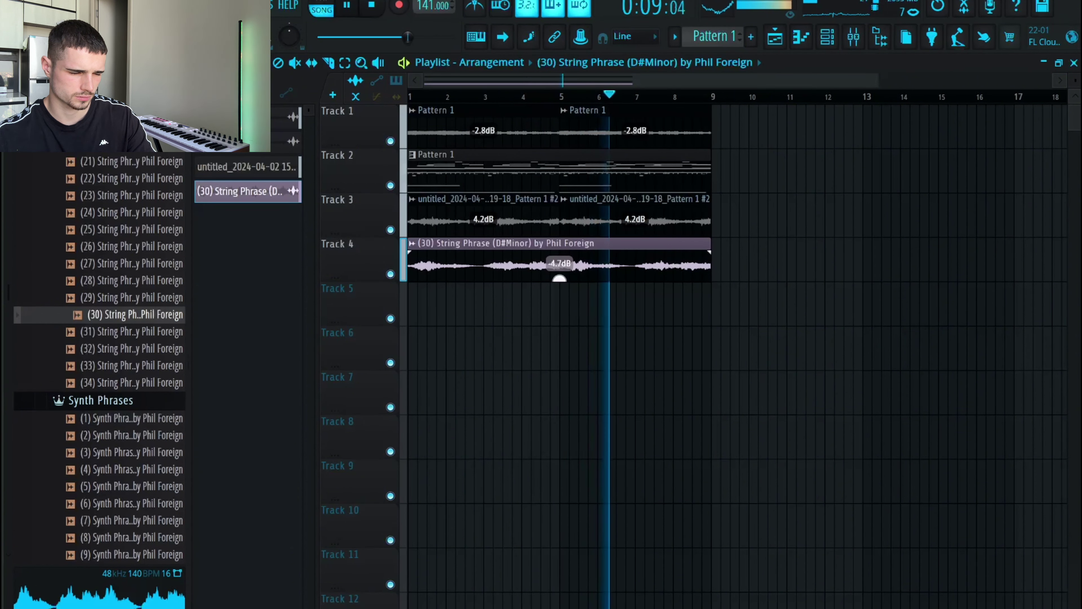
Stop playback, audition synth phrases 27 and 26, and place (26) Synth Phrase (C Minor) at the start of Track 6
scroll(145, 426, down, 10)
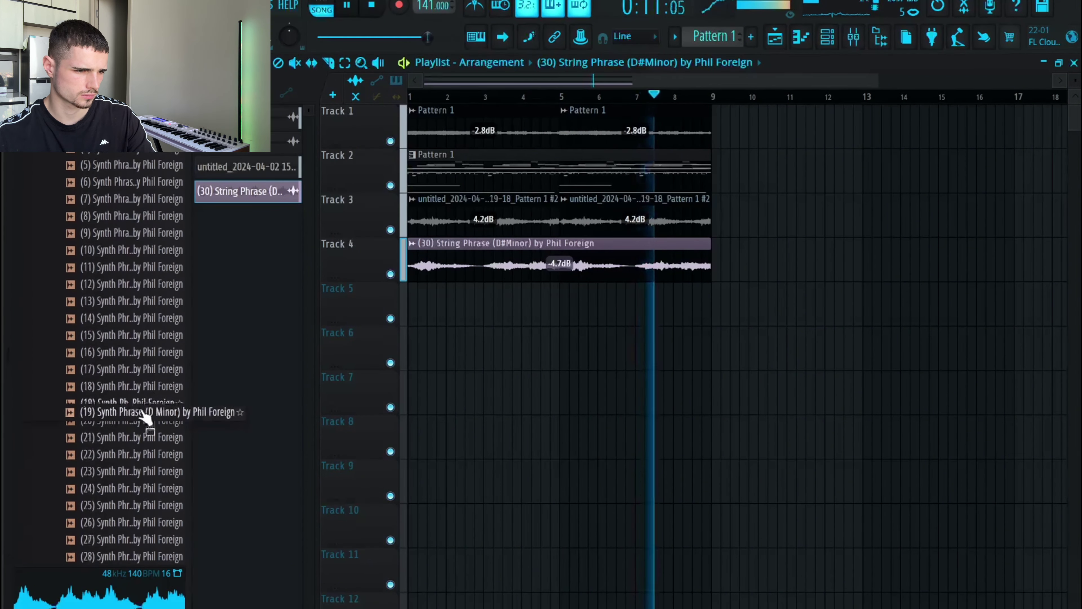
key(space)
scroll(138, 415, down, 2)
scroll(128, 409, up, 3)
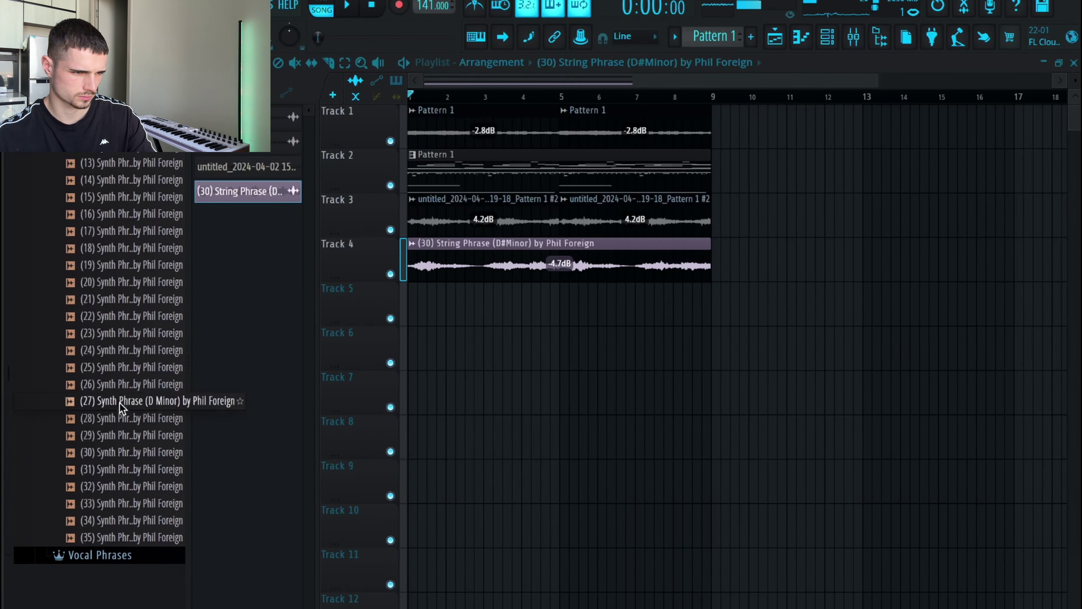
click(123, 403)
click(119, 387)
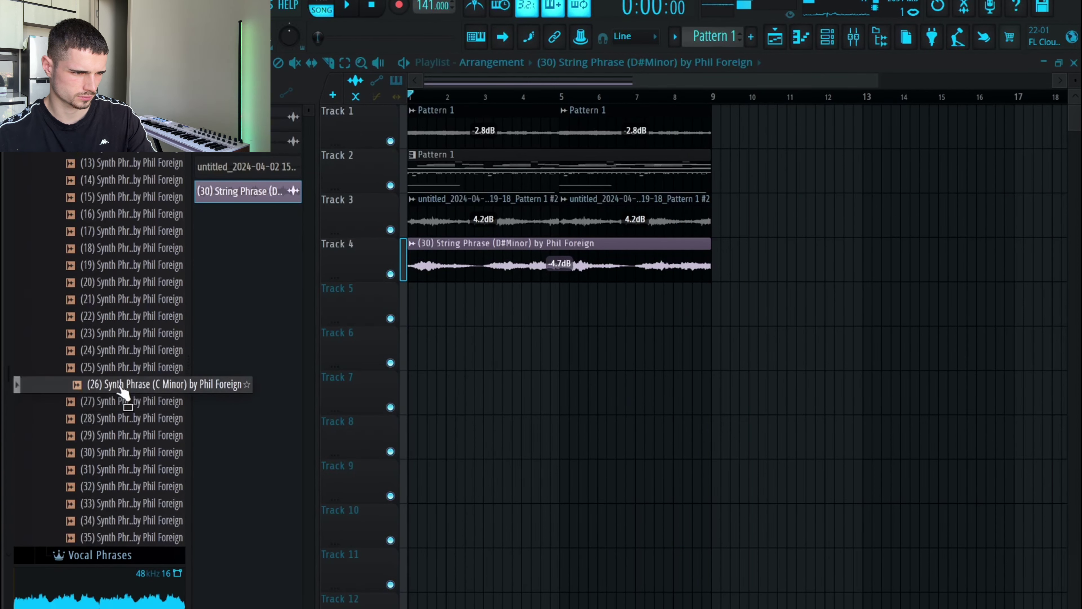
drag(140, 385, 440, 351)
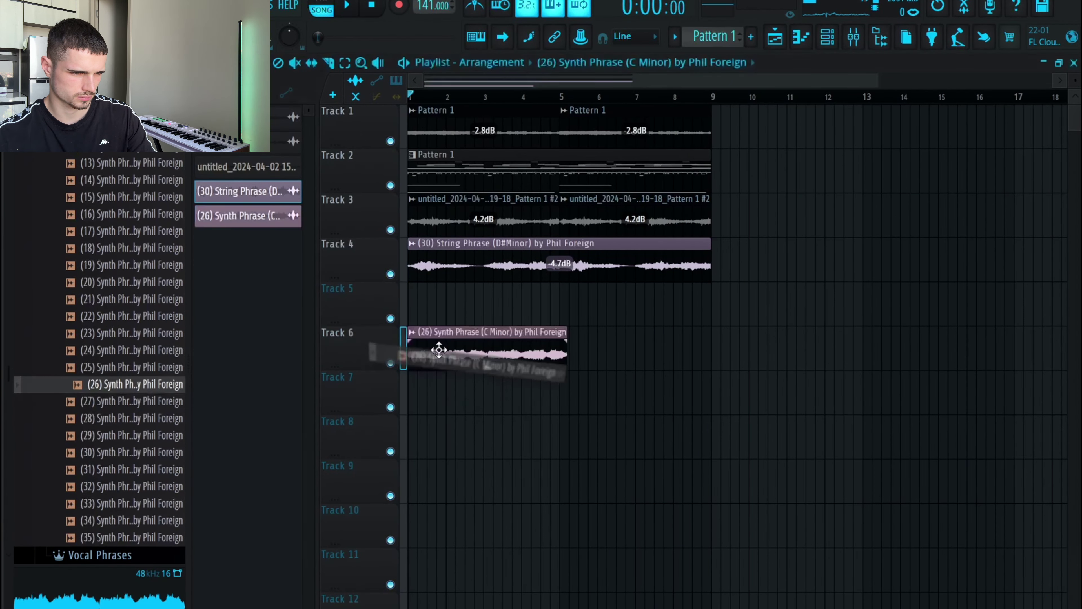
Raise the synth phrase clip's pitch and time-stretch it to four bars in Stretch mode
double_click(442, 359)
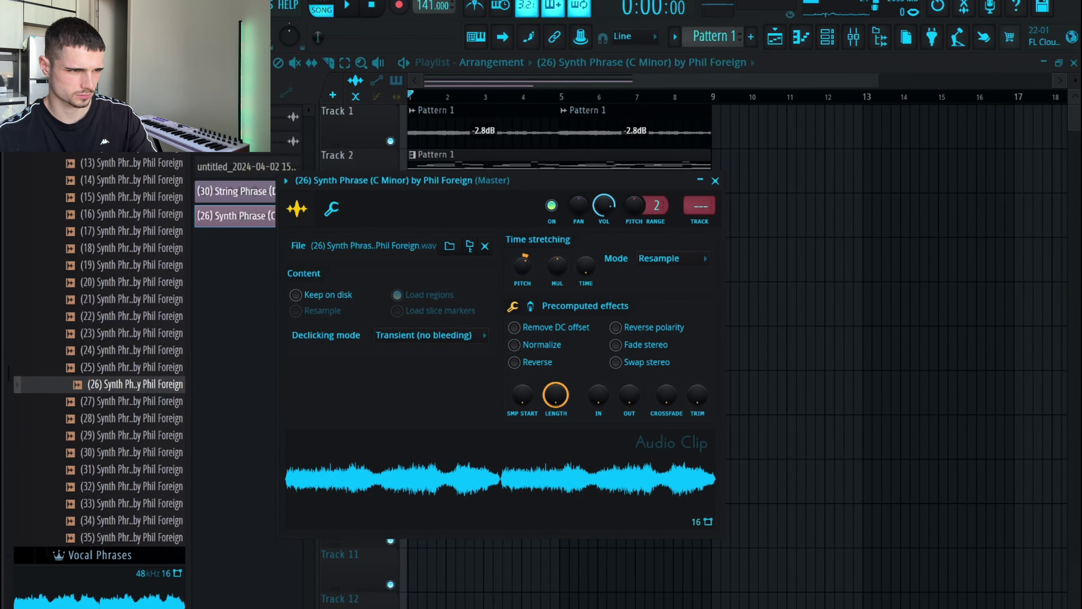
drag(512, 180, 485, 441)
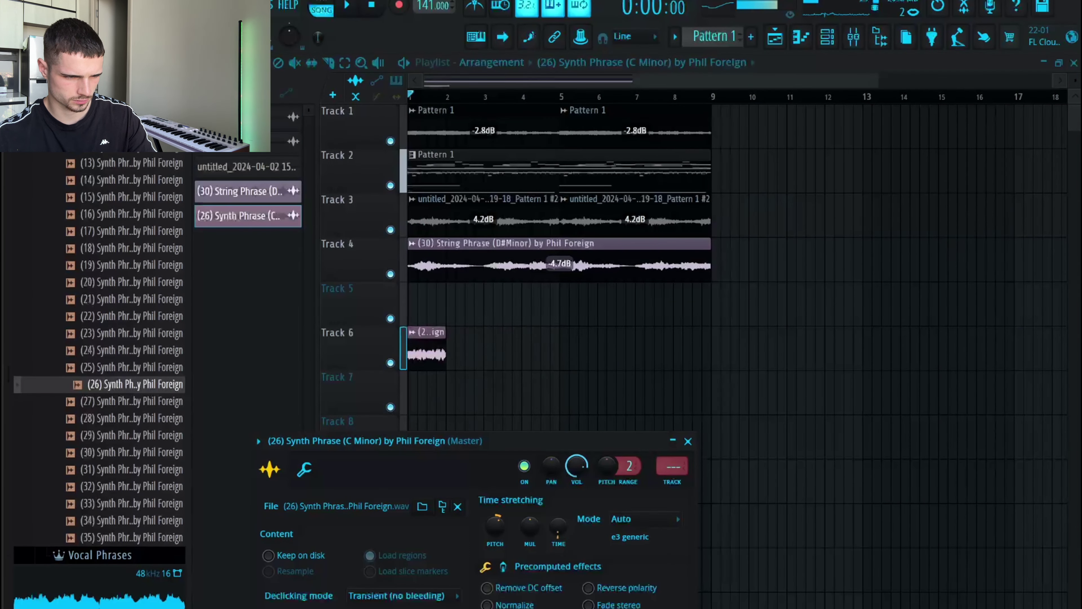
click(644, 533)
click(633, 554)
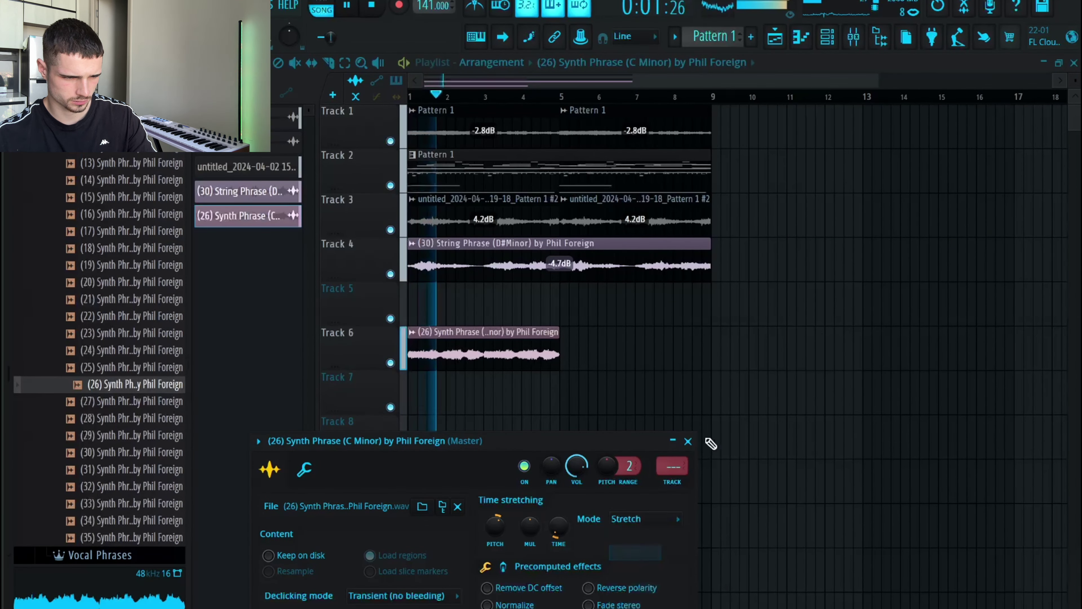
click(688, 441)
Solo Track 6 and lengthen the synth phrase clip's stretch time to eight bars
double_click(508, 355)
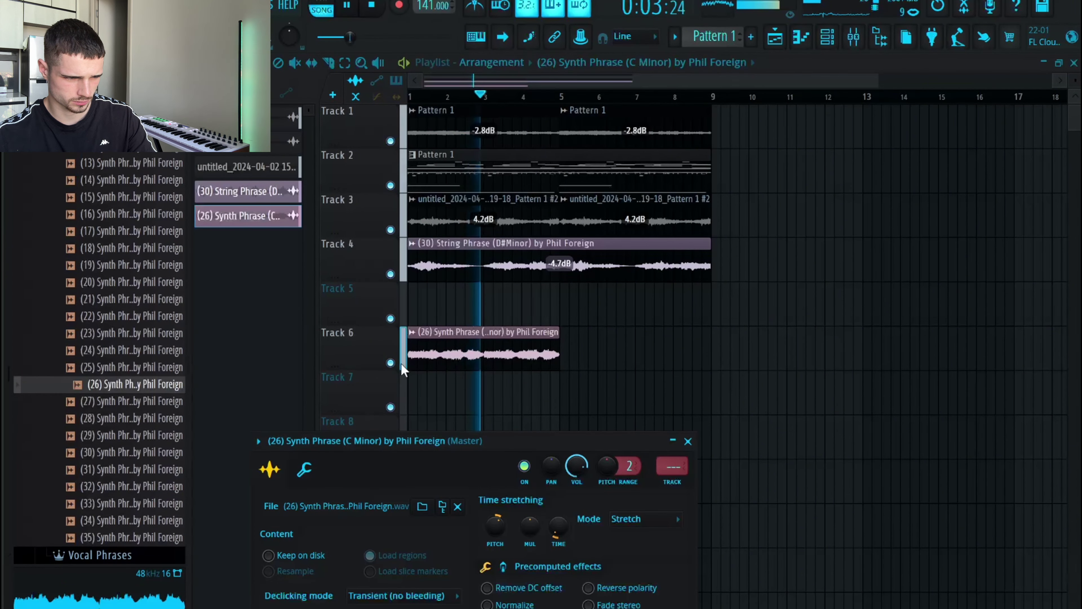
right_click(391, 363)
double_click(473, 358)
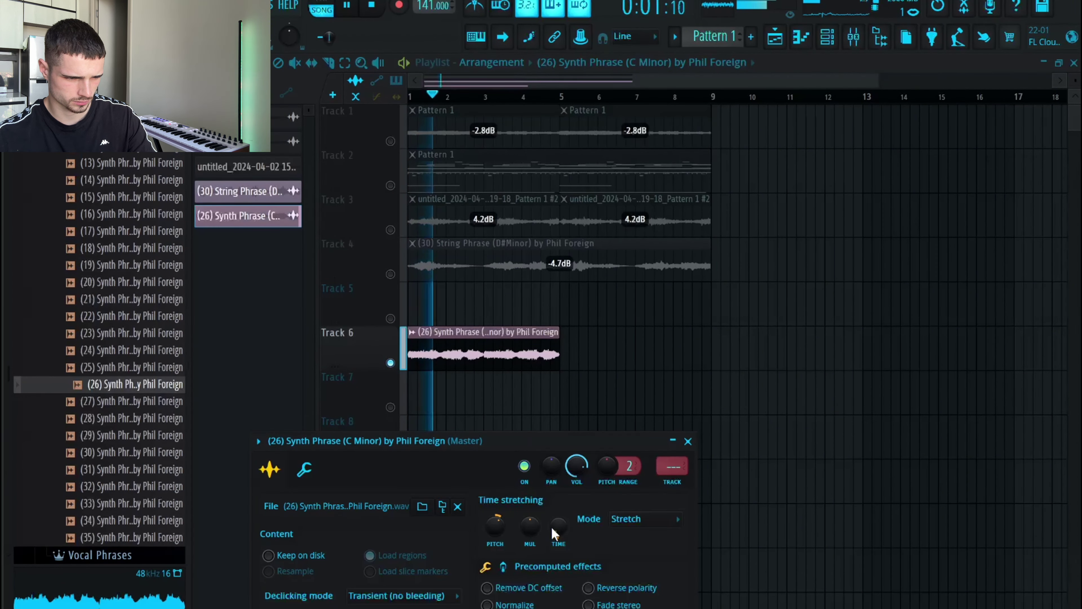
drag(553, 533, 605, 519)
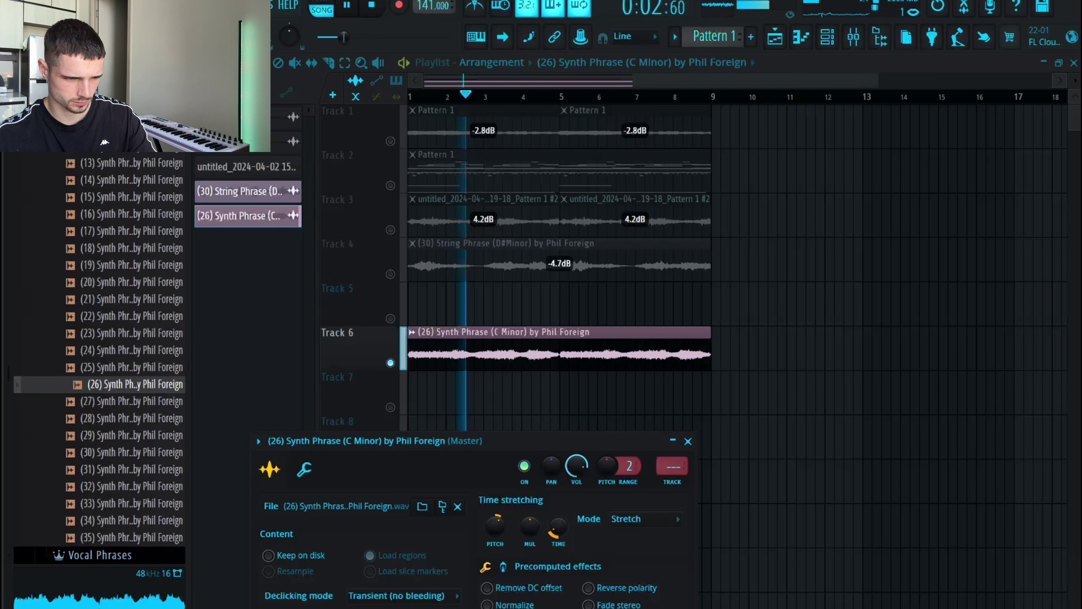
Route the synth phrase clip to mixer track 6 and add Fruity parametric EQ 2 in its first effect slot
click(617, 522)
click(662, 530)
click(674, 483)
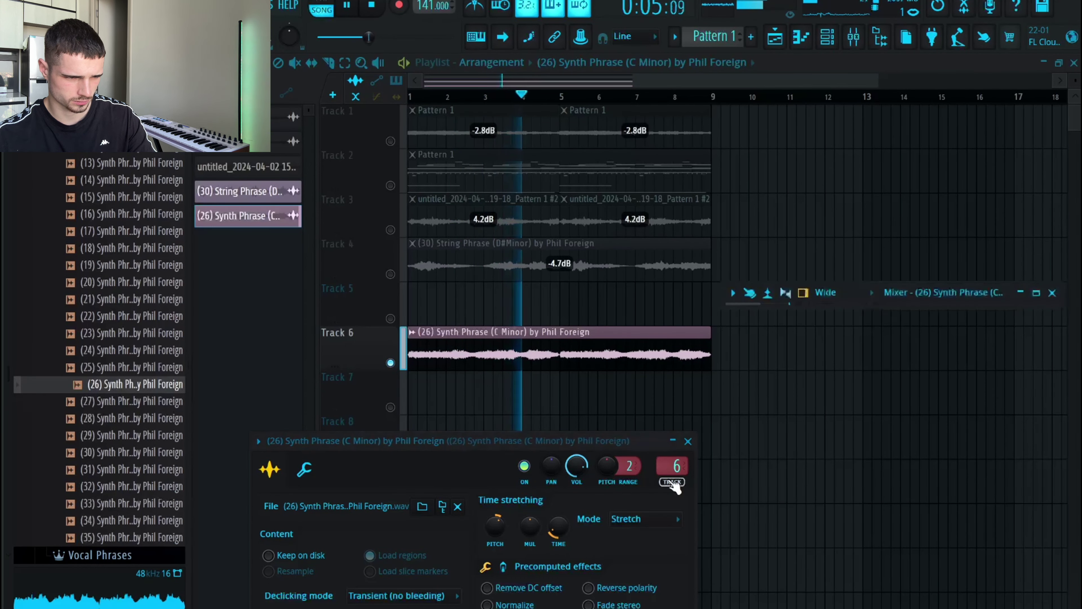
click(1037, 293)
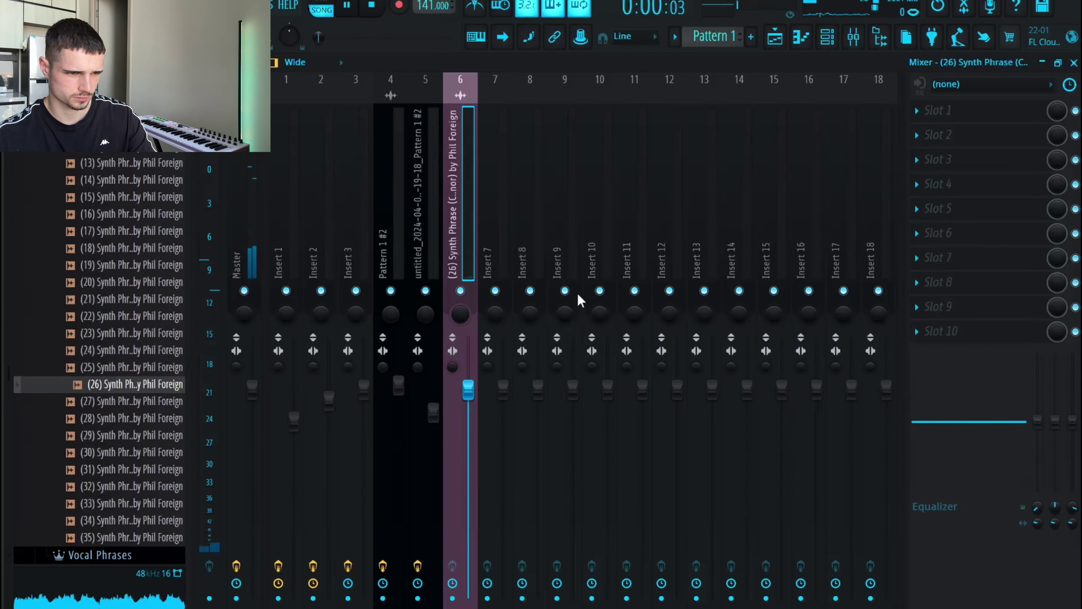
click(946, 112)
click(699, 290)
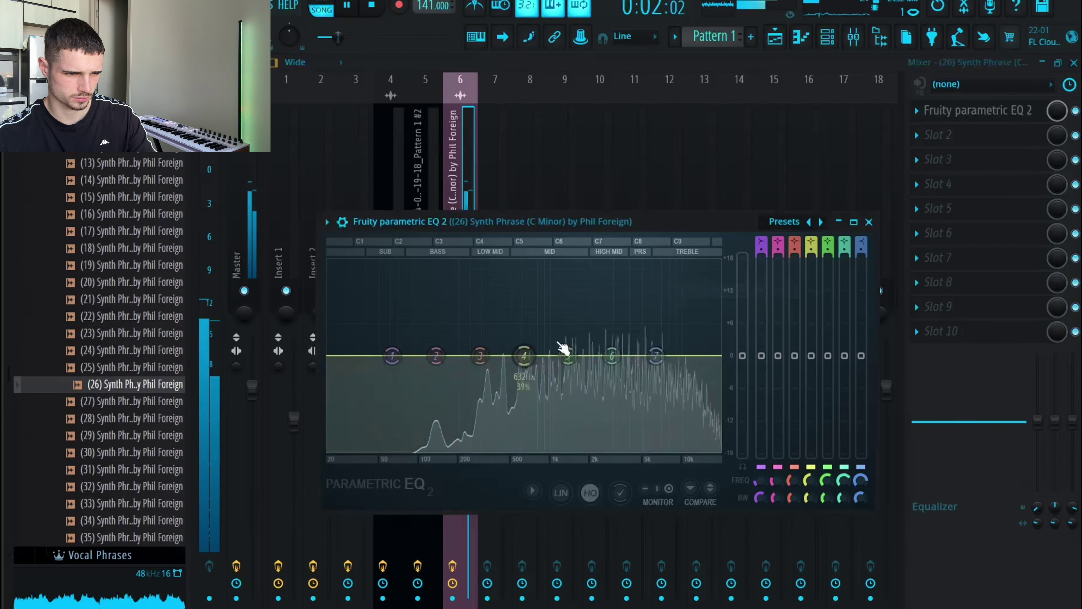
Cut the synth phrase's highs with a steep low-pass on band 7 and its lows with band 1 in the EQ
drag(656, 355, 612, 450)
drag(860, 250, 860, 260)
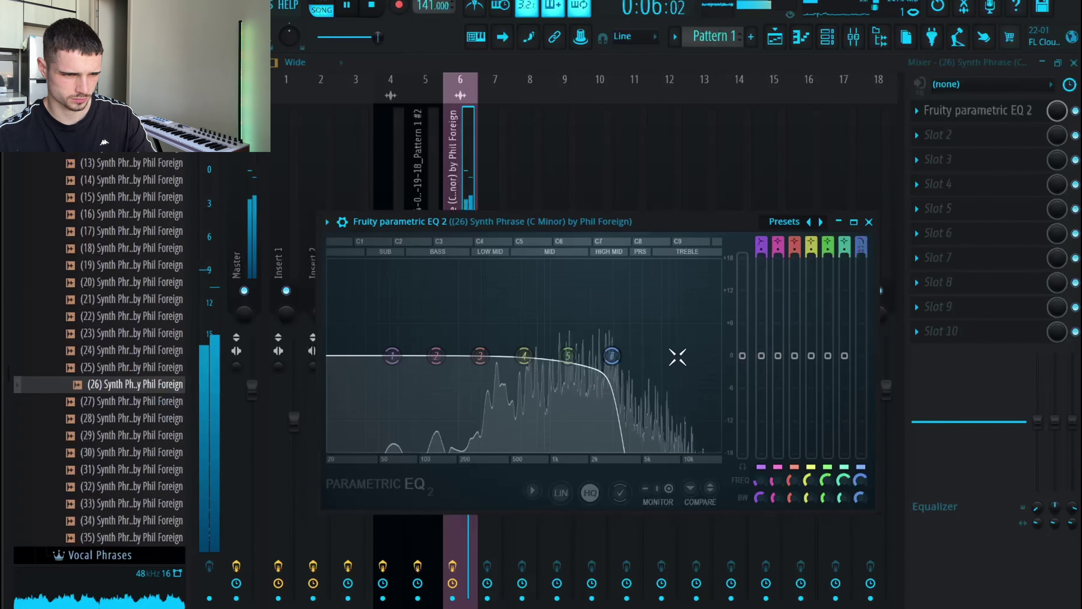
drag(612, 355, 560, 355)
drag(392, 355, 468, 448)
click(869, 222)
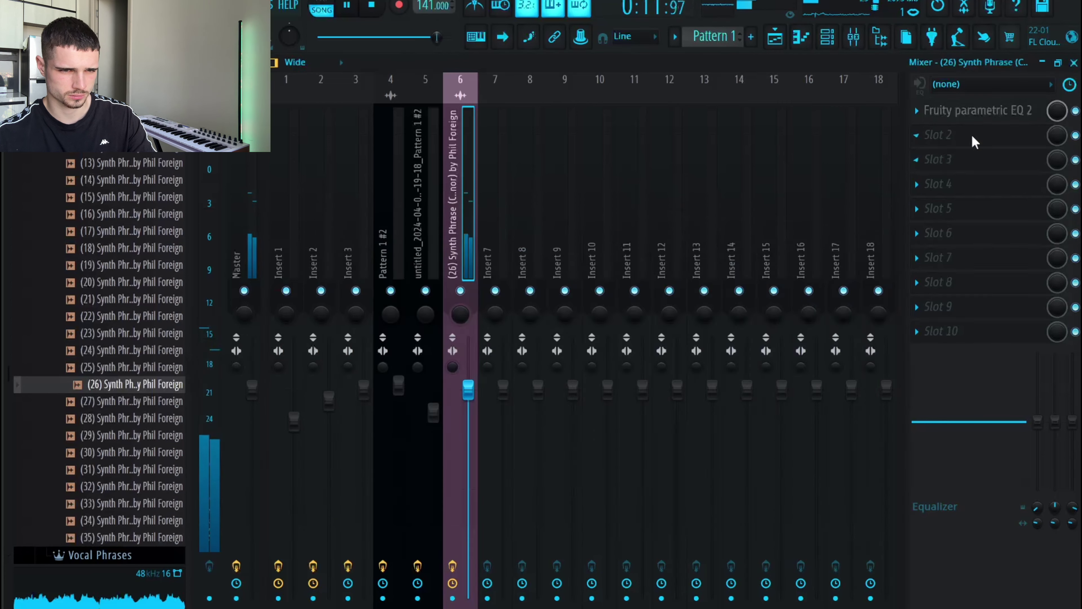
Add ShaperBox 2 to the second effect slot of mixer track 6 and open its preset browser
click(973, 136)
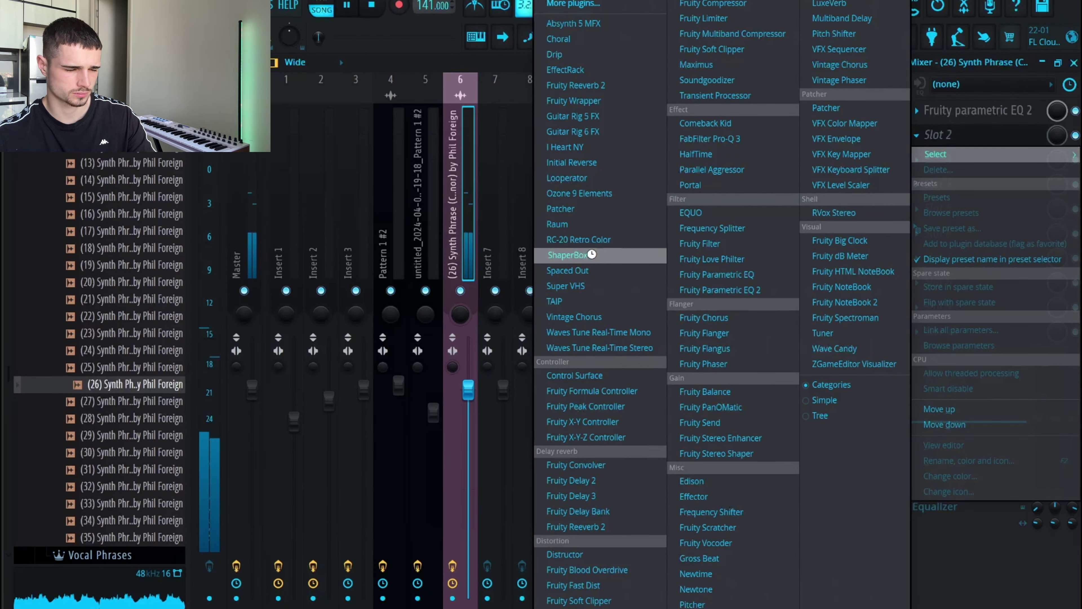
click(591, 255)
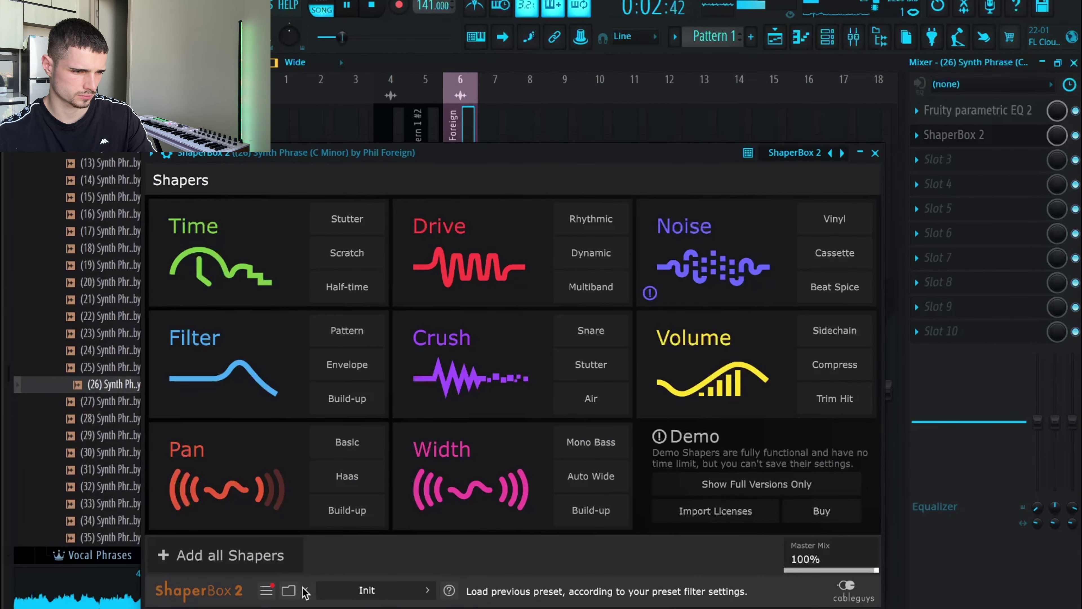
click(336, 595)
Audition the Multipitcher, Going Up and New Beat presets, load Time jump, and return to the playlist
click(315, 254)
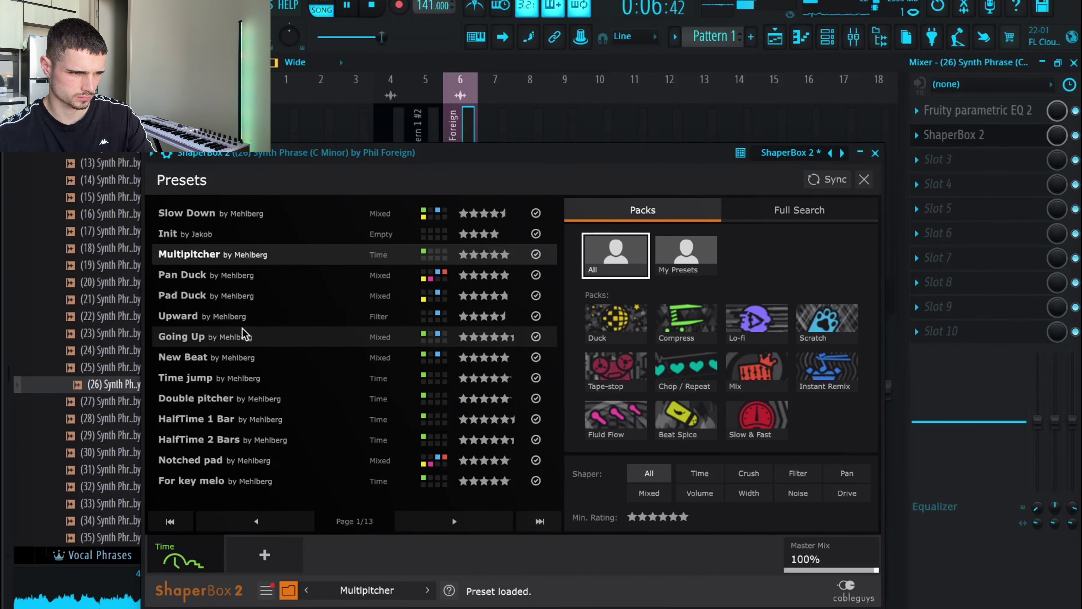
click(244, 336)
click(245, 359)
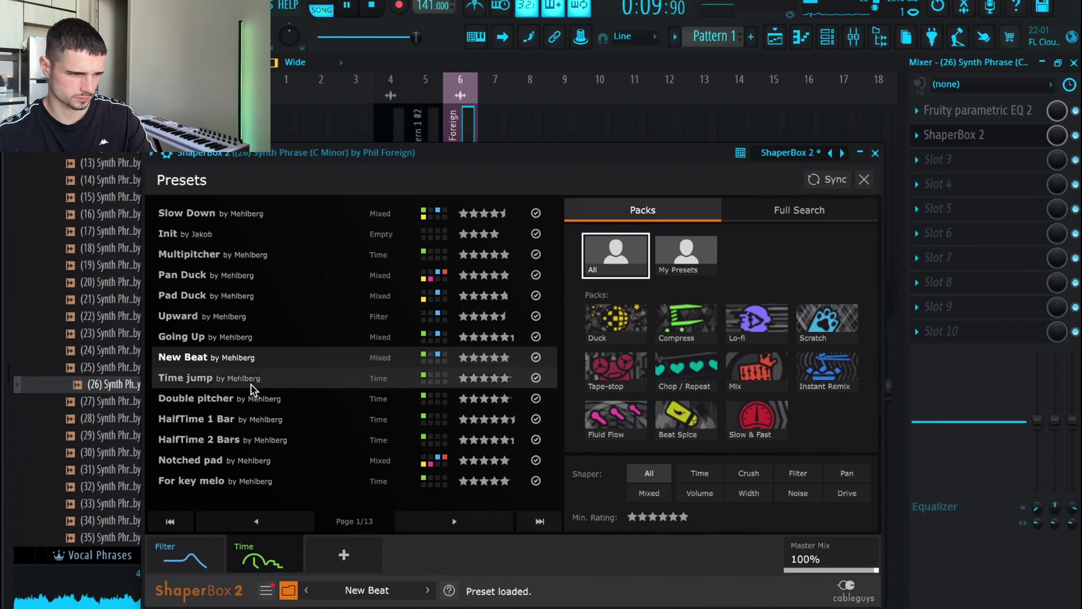
click(250, 381)
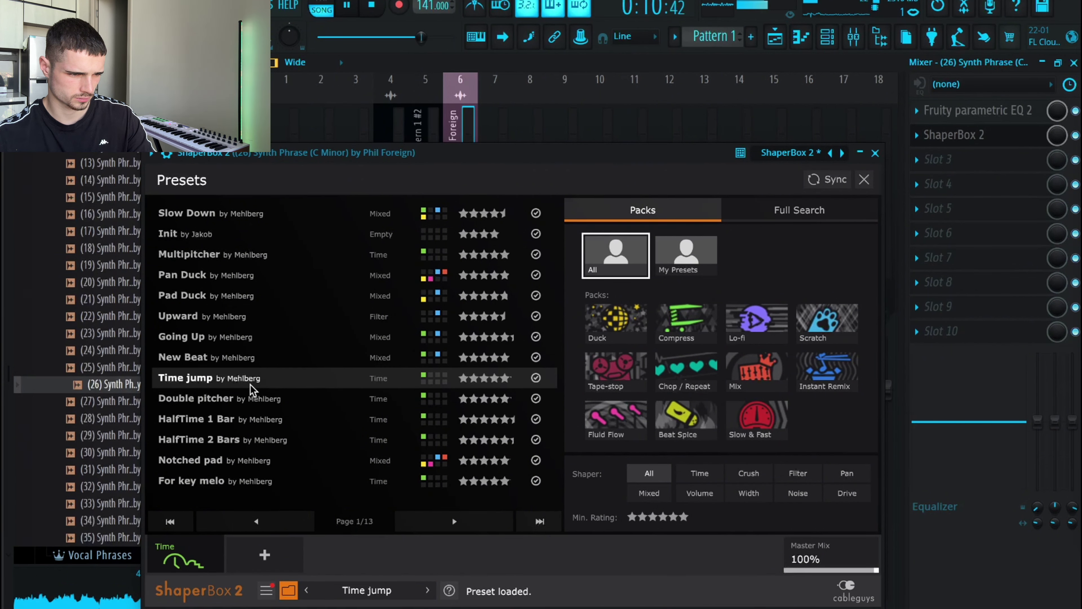
click(875, 153)
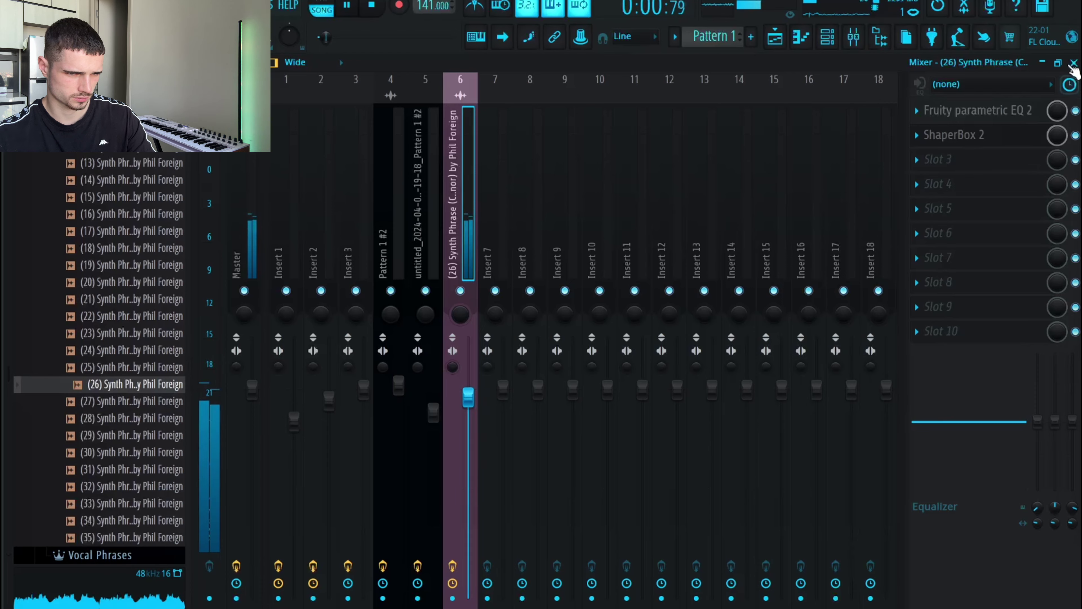
click(1074, 62)
key(Escape)
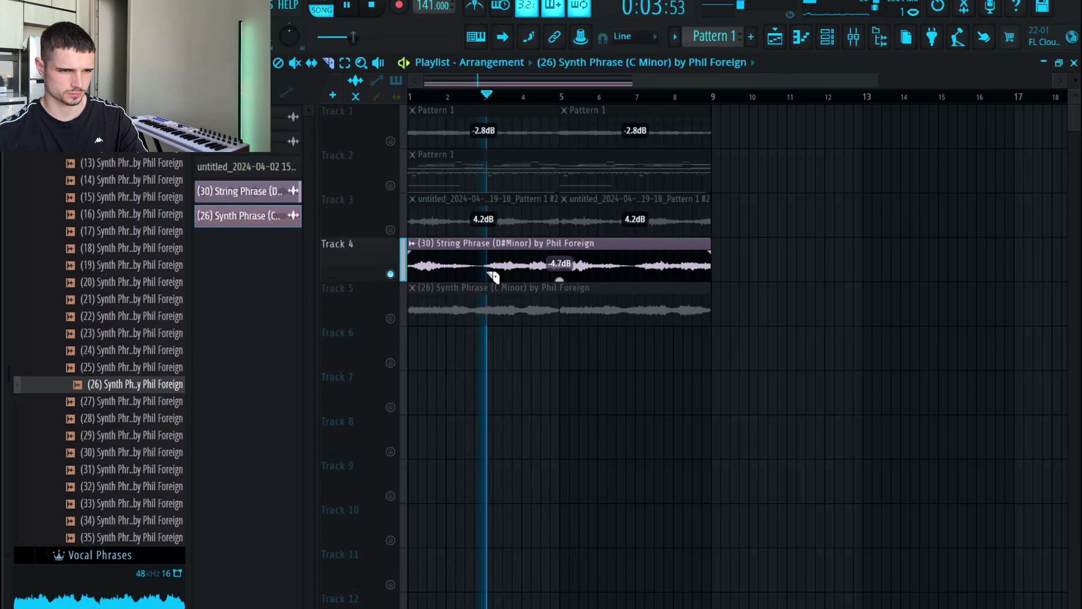
Slice the Track 4 string phrase at bars 3 and 5, keep only its first two bars, and stop playback
click(493, 276)
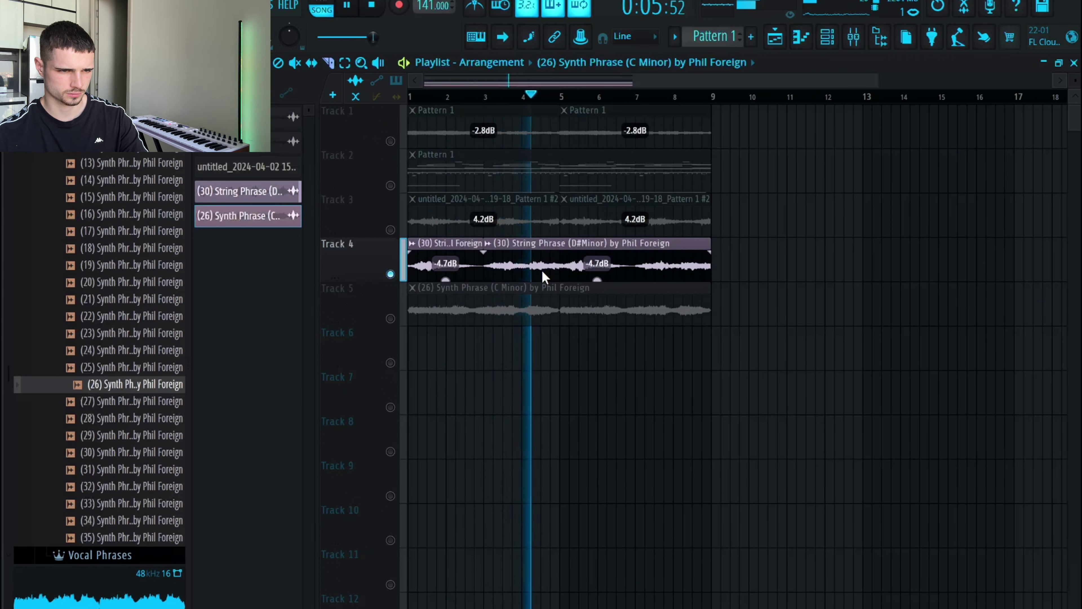
right_click(565, 273)
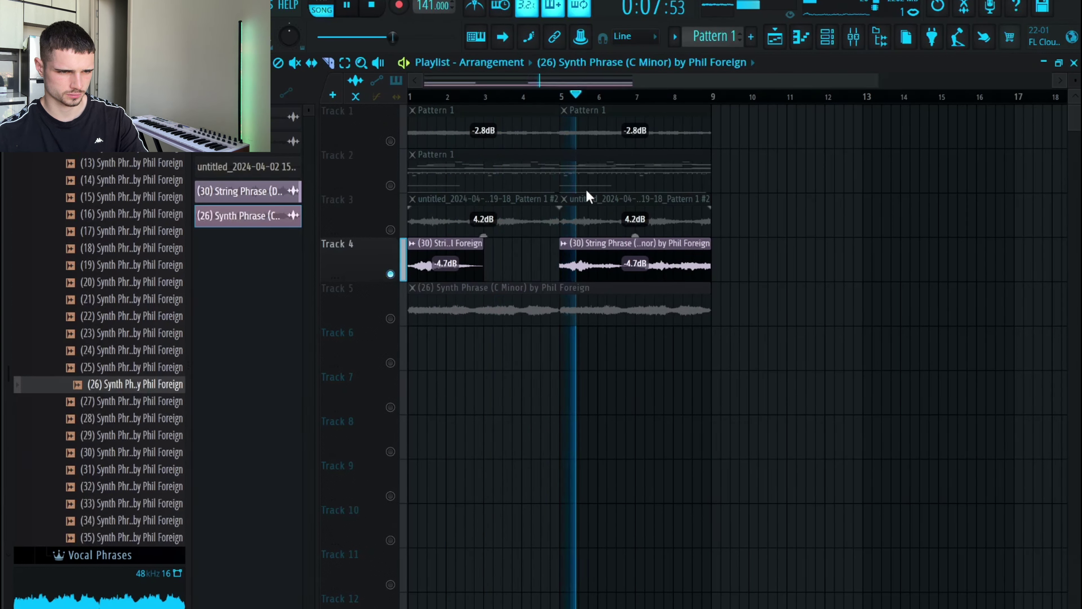
click(571, 96)
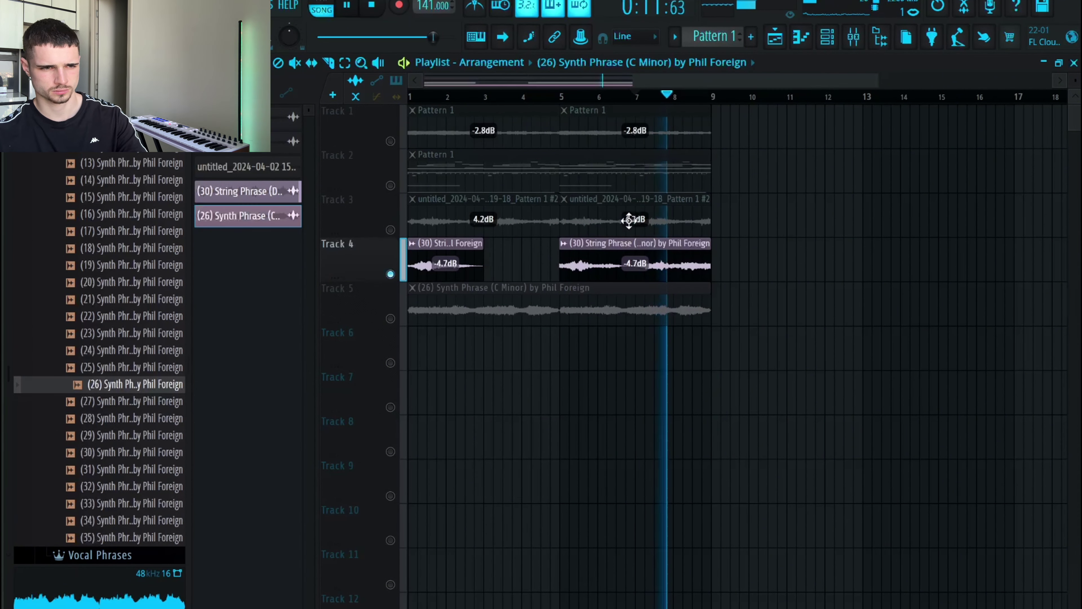
right_click(645, 268)
key(space)
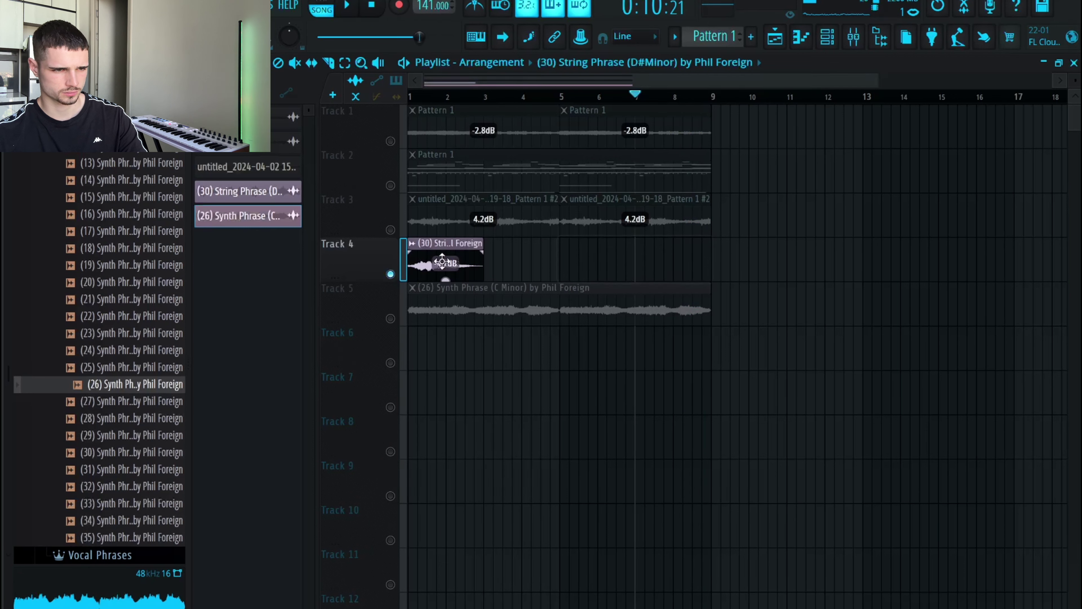
Place the two-bar string clip at bars 2 and 6 on Track 4, and unmute Tracks 3 and 5 during playback
drag(442, 261, 508, 261)
key(space)
key(space)
click(390, 231)
key(space)
click(411, 97)
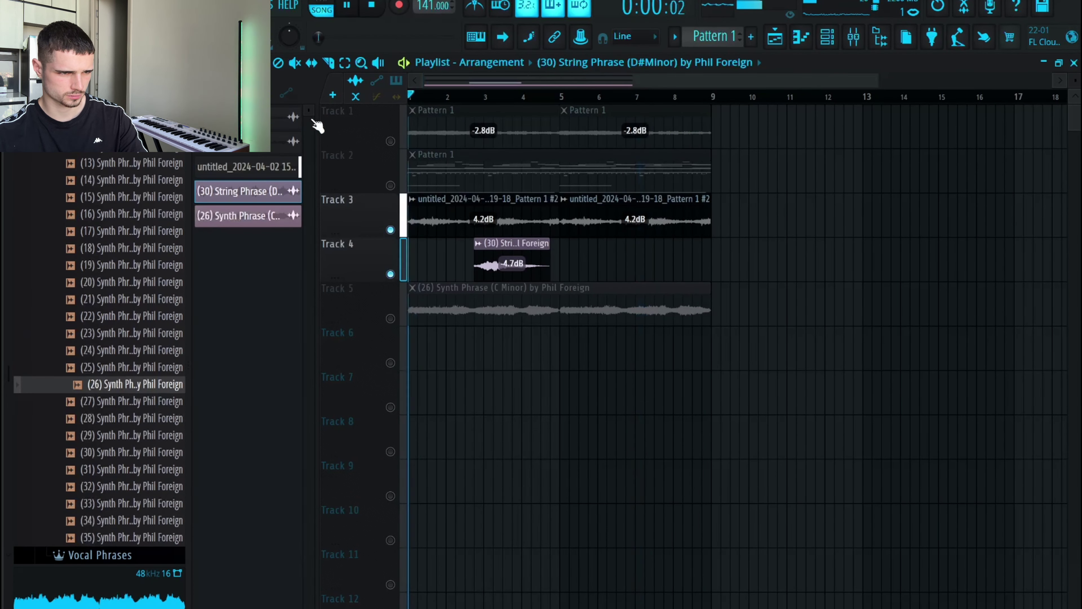
drag(504, 264, 635, 275)
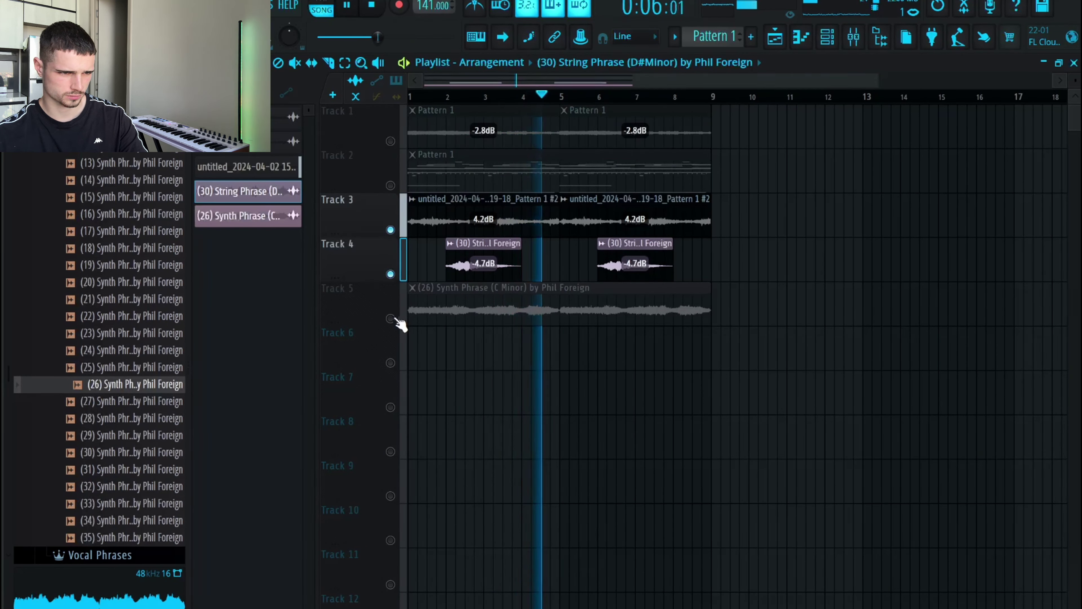
click(392, 318)
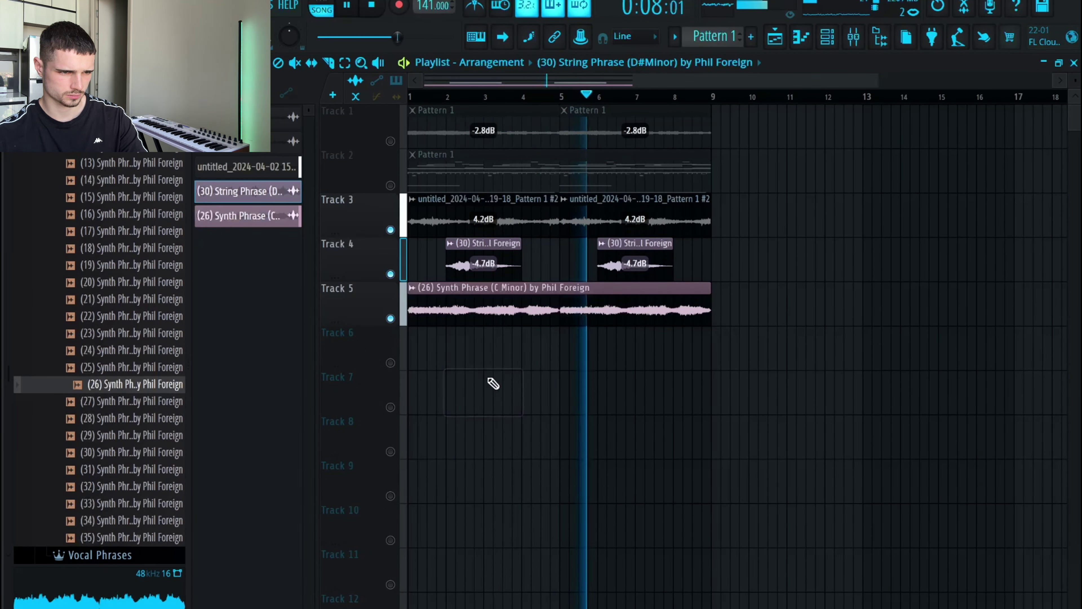
double_click(472, 308)
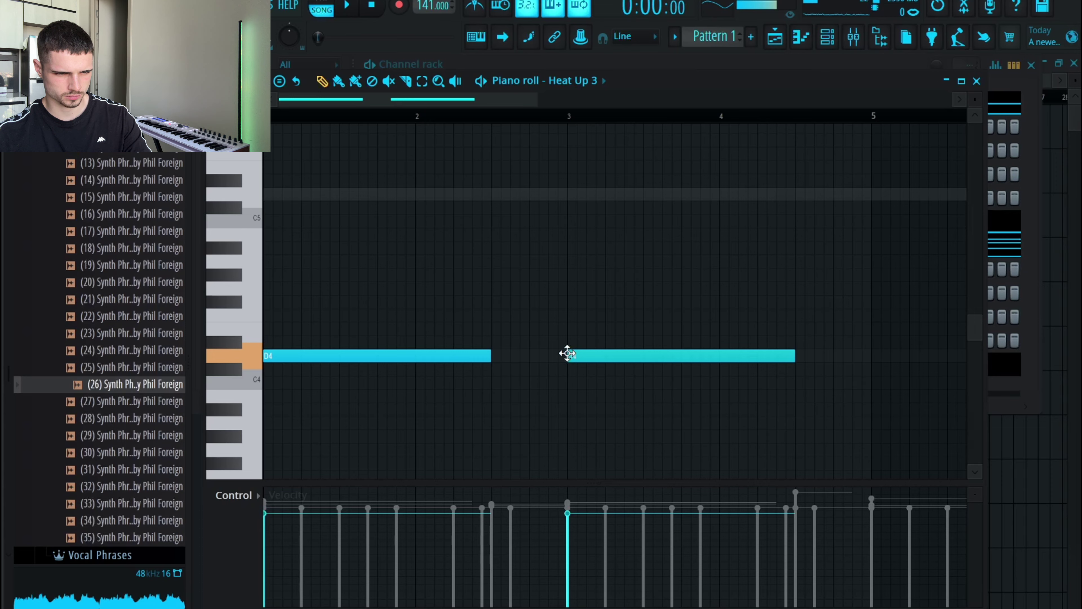
Add D4 notes one and a half bars long at bars 5 and 7 of the Heat Up 3 part and play it
key(space)
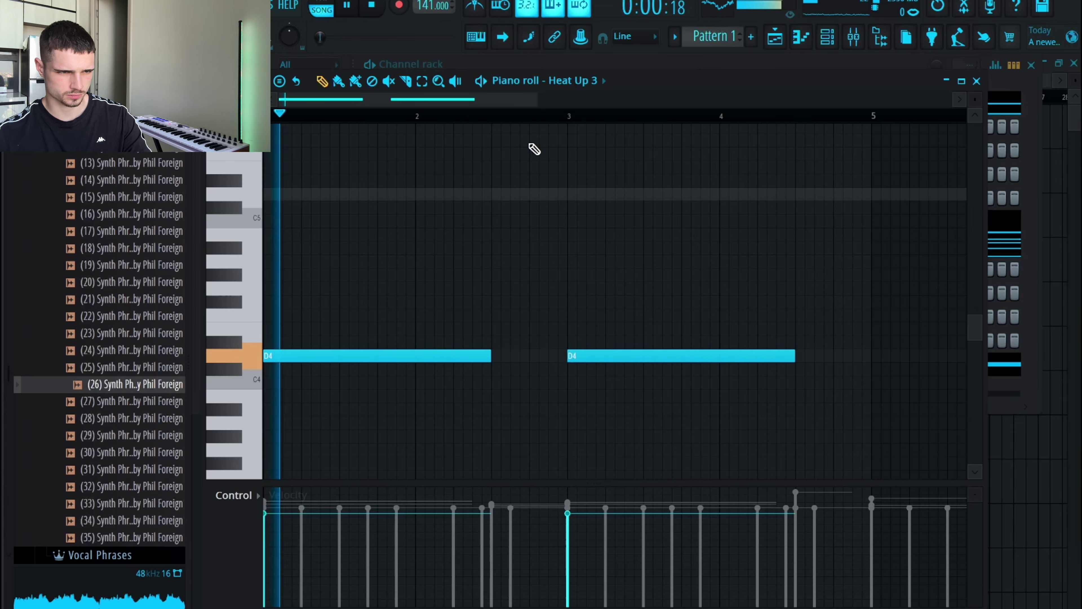
drag(540, 99, 925, 100)
key(space)
click(528, 356)
drag(528, 357, 512, 357)
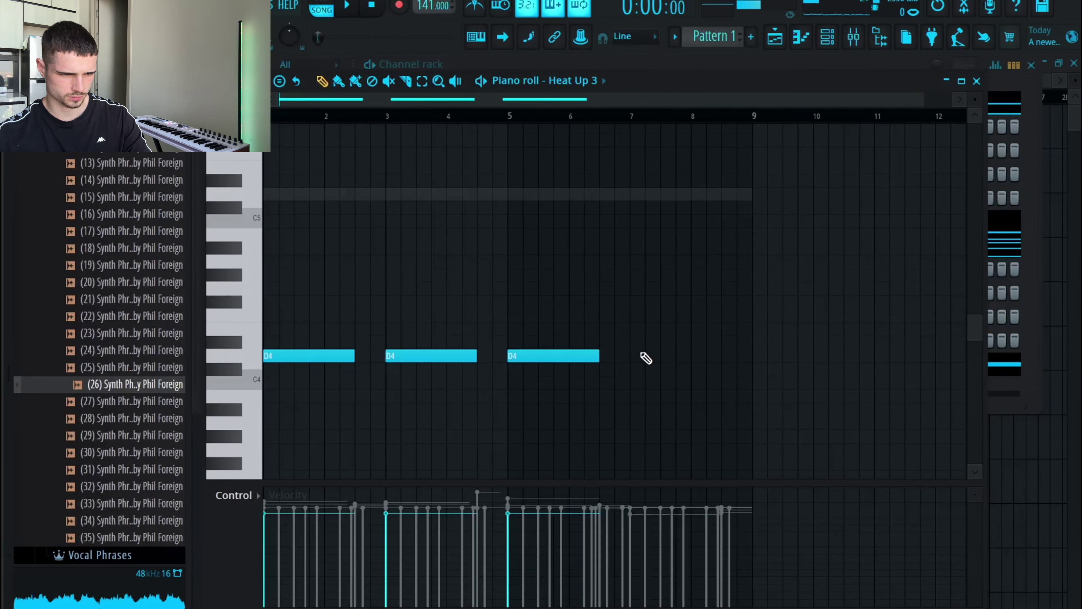
click(644, 357)
key(ctrl+a)
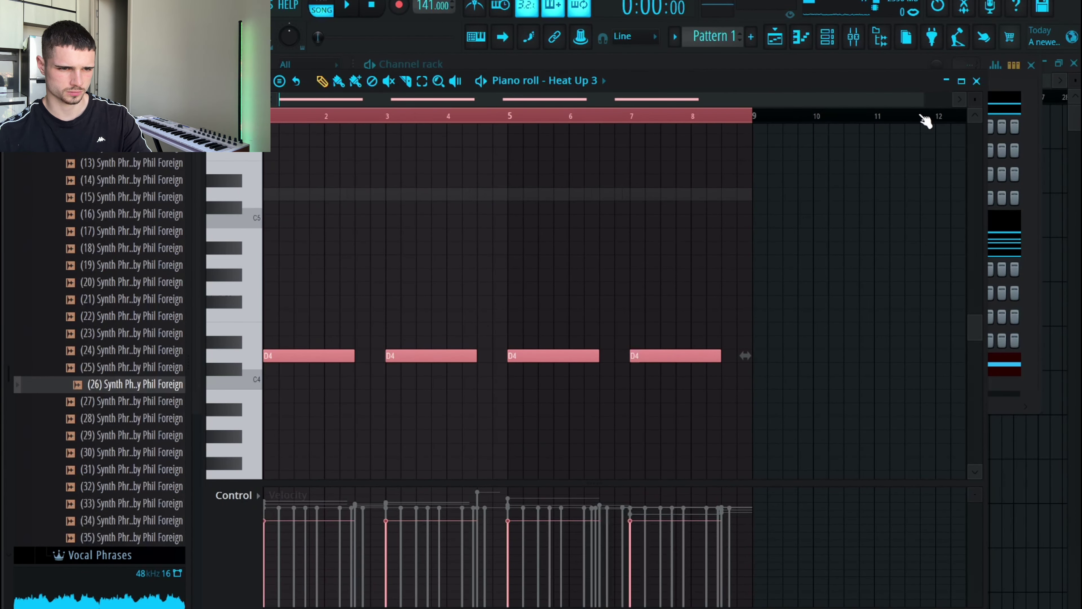
key(space)
click(977, 81)
click(858, 40)
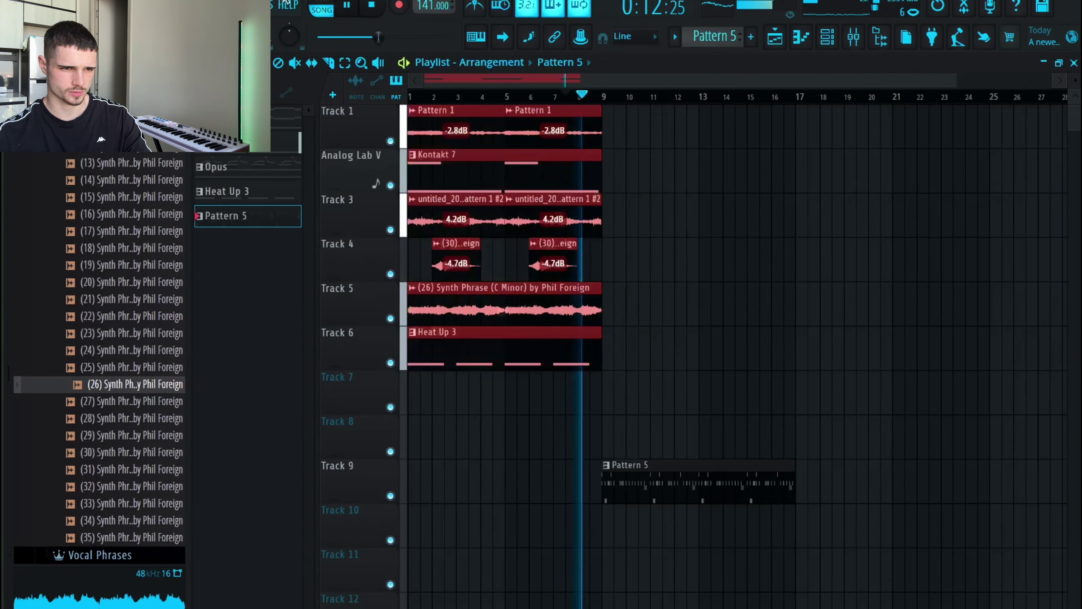
Duplicate the eight-bar section on Tracks 1 to 6 to bar 9 and delete the Heat Up 3 copy
key(ctrl+b)
right_click(666, 346)
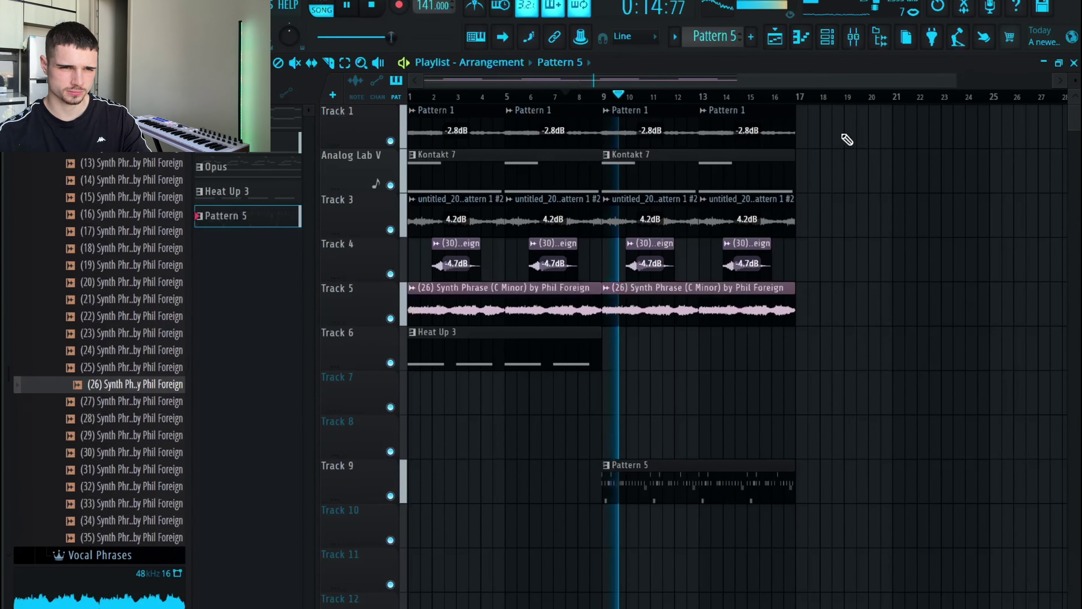
Duplicate the melodic clips of bars 9 to 17 to bar 17 and delete the two Track 3 copies
scroll(951, 80, down, 3)
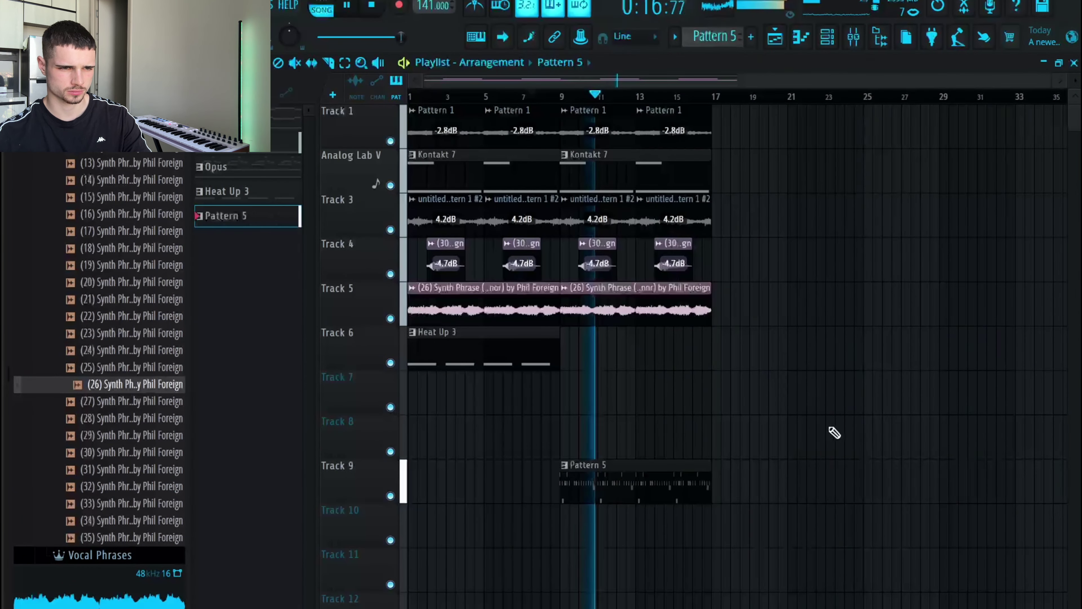
drag(818, 456, 581, 112)
key(ctrl+b)
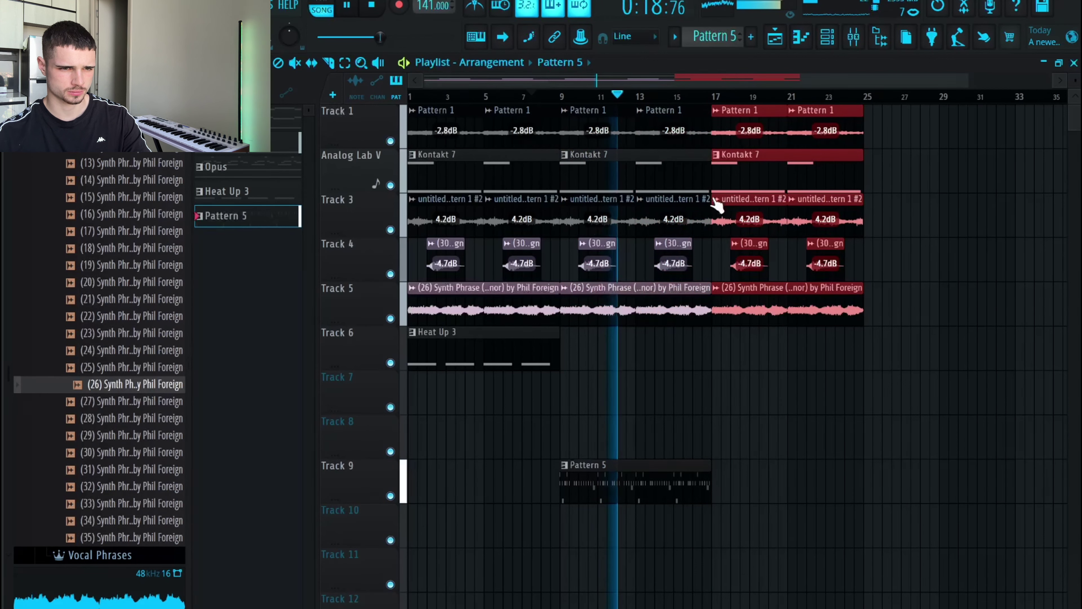
right_click(750, 217)
right_click(826, 219)
Duplicate the Pattern 5 drum clip to bar 17 and delete the string clips between bars 17 and 25 on Track 4
click(696, 96)
drag(757, 487, 667, 486)
key(ctrl+b)
click(971, 440)
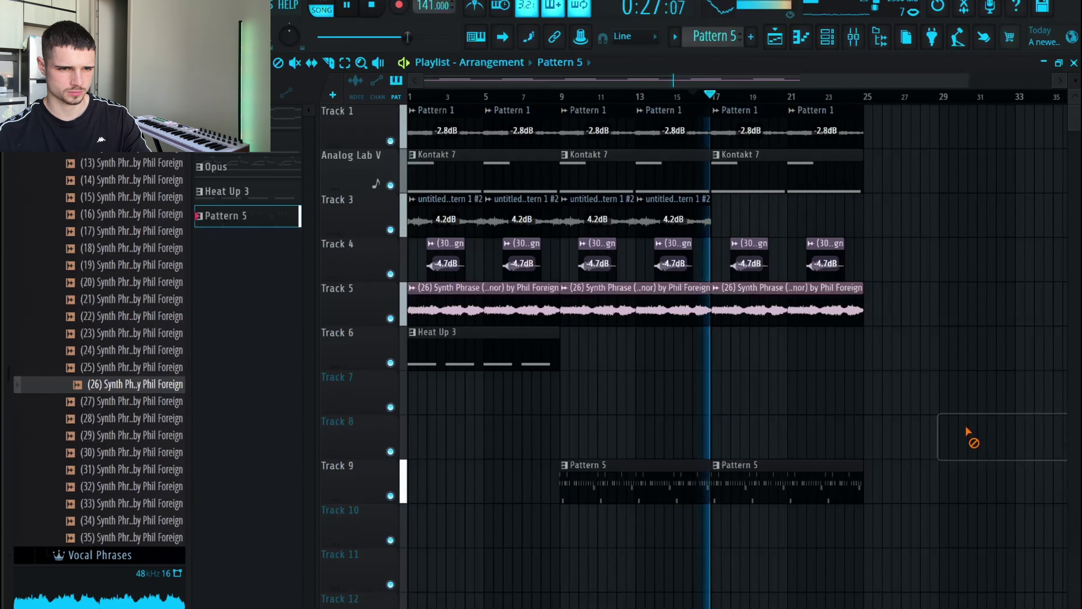
right_click(739, 250)
right_click(831, 268)
Copy the Kontakt 7 clip and the Track 4 and 5 string and synth phrases into the section starting at bar 25
drag(969, 80, 1079, 85)
drag(839, 204, 705, 185)
key(ctrl+b)
drag(619, 315, 547, 275)
drag(561, 295, 796, 299)
Duplicate the Pattern 5 drum clip three more times on Track 9, filling bars 25 to 49
drag(829, 480, 731, 512)
key(ctrl+b)
key(ctrl+b)
key(ctrl+b)
Copy an eight-bar Kontakt 7 clip and its two Track 3 clips to bar 33
click(520, 221)
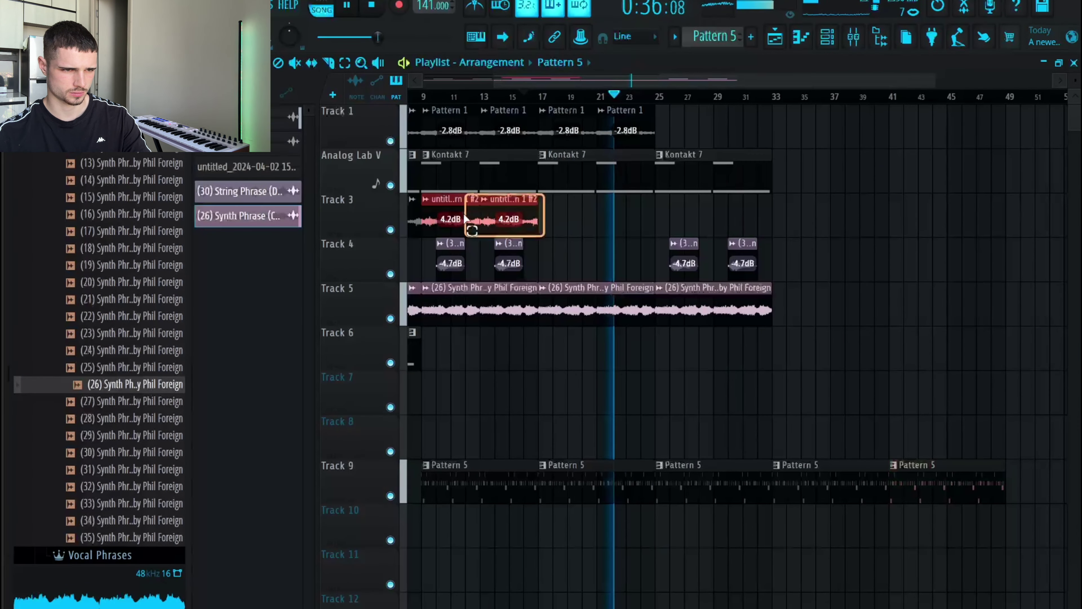
drag(487, 170, 816, 200)
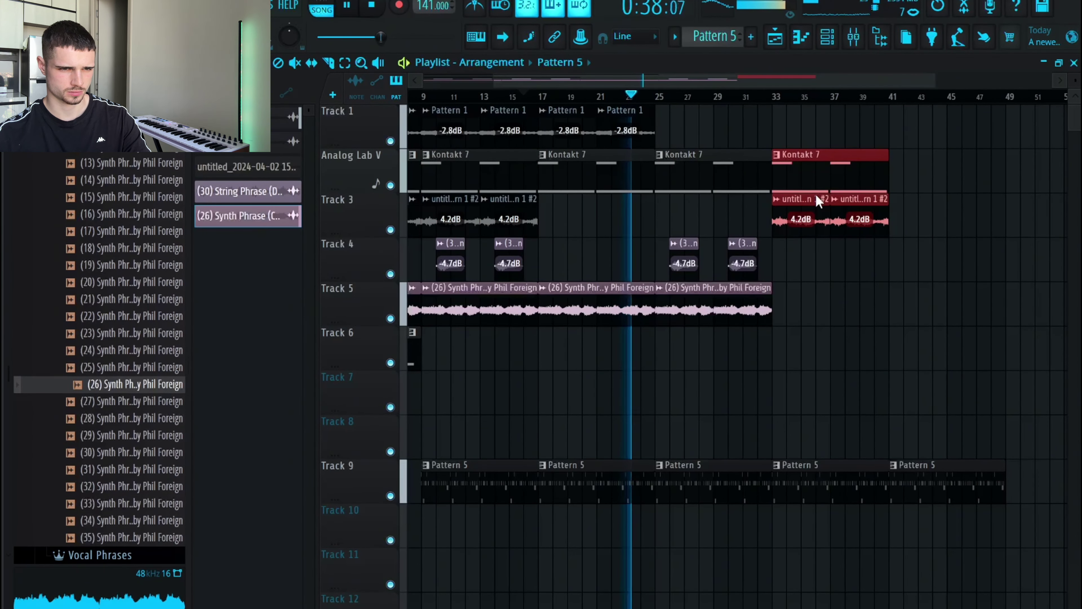
click(840, 147)
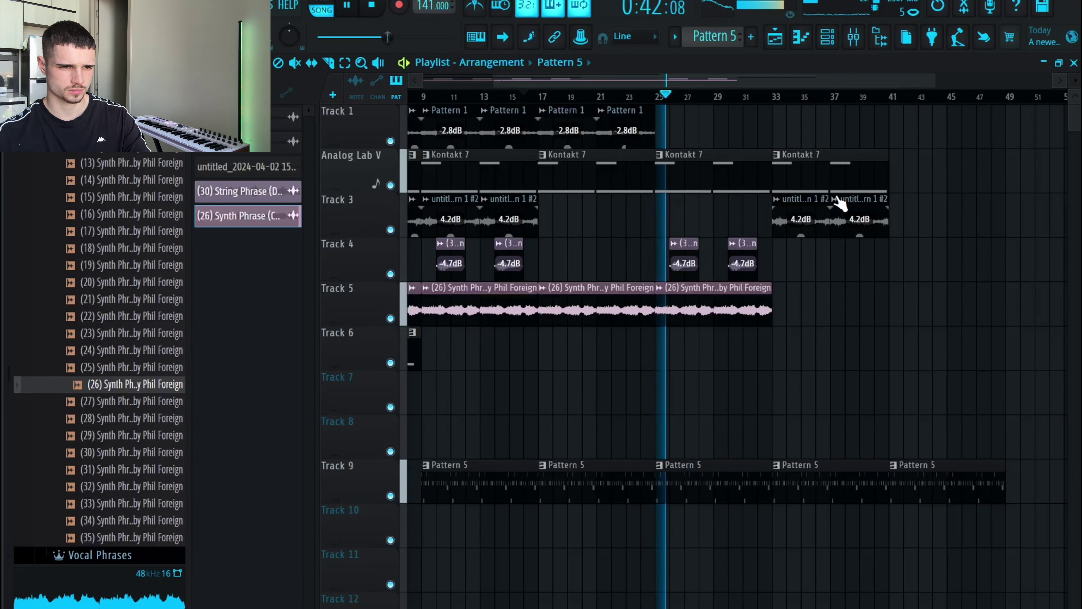
Play the transition from bar 32 and copy two Track 4 string clips to bars 34 and 38
drag(831, 81, 777, 81)
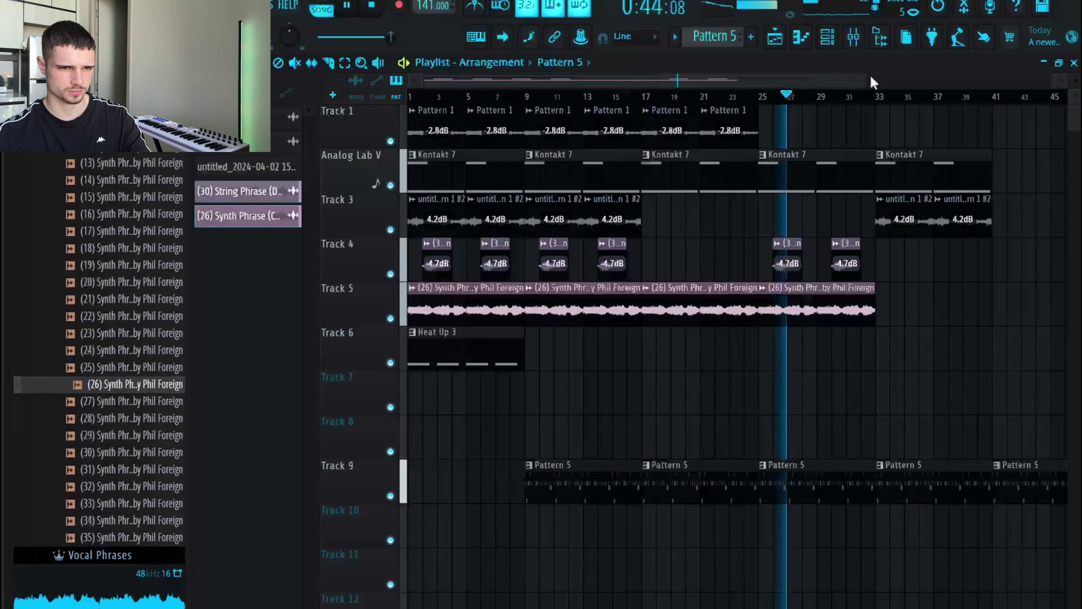
drag(868, 80, 976, 159)
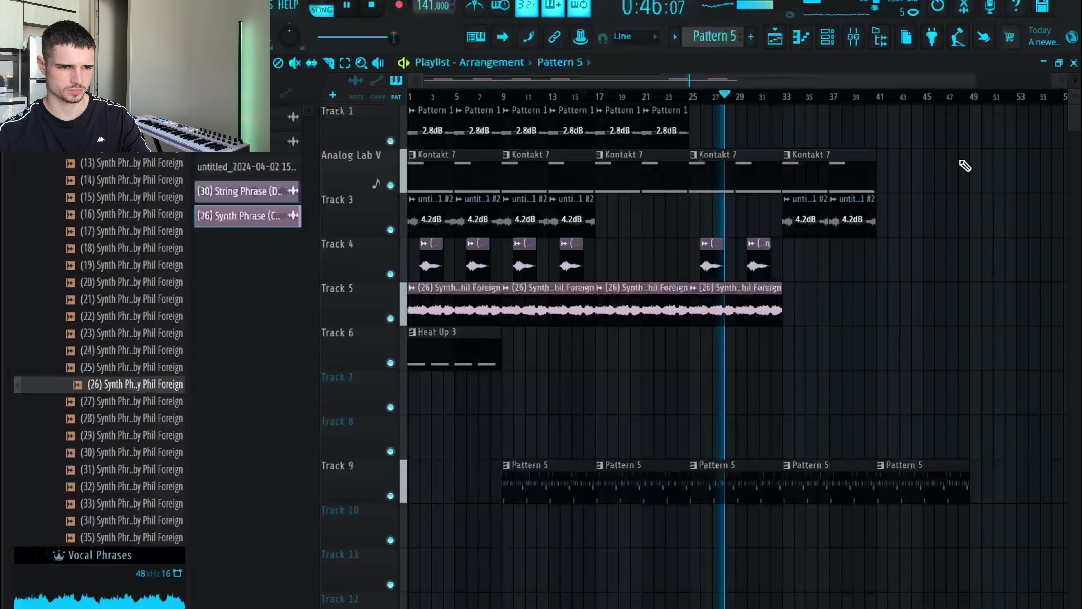
click(773, 97)
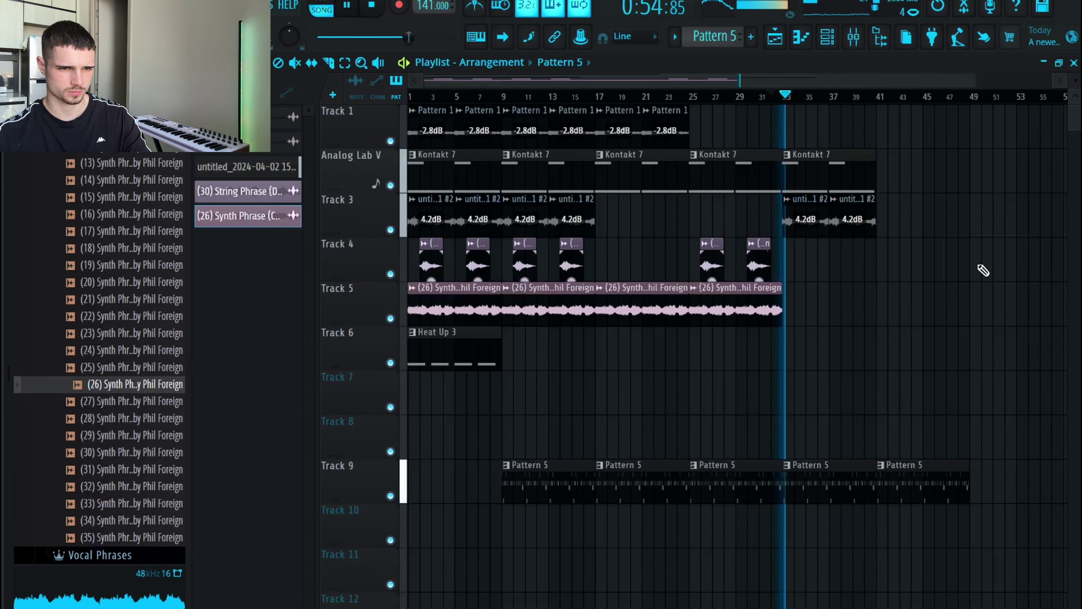
drag(590, 273, 807, 266)
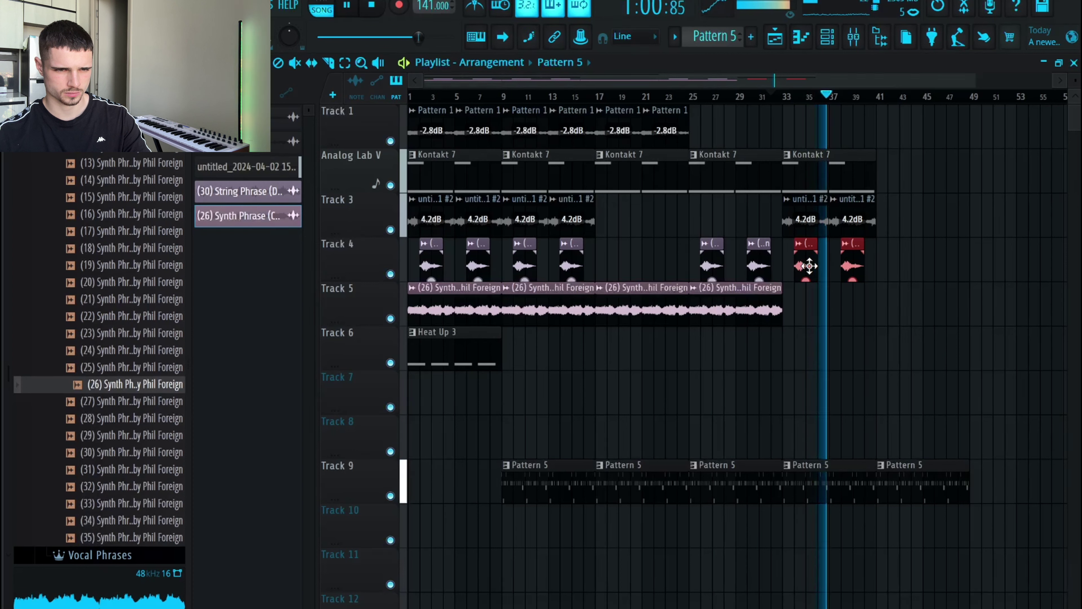
Copy the Track 5 synth phrase, the Kontakt 7 clip and the two Track 3 clips into the eight-bar section at bar 41
click(954, 340)
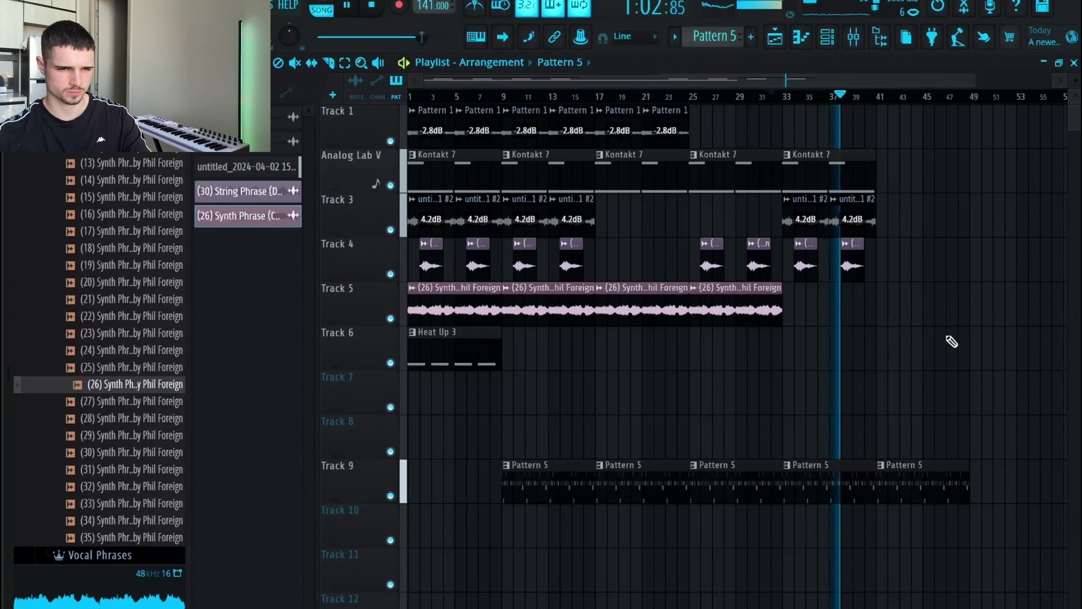
drag(745, 317, 923, 306)
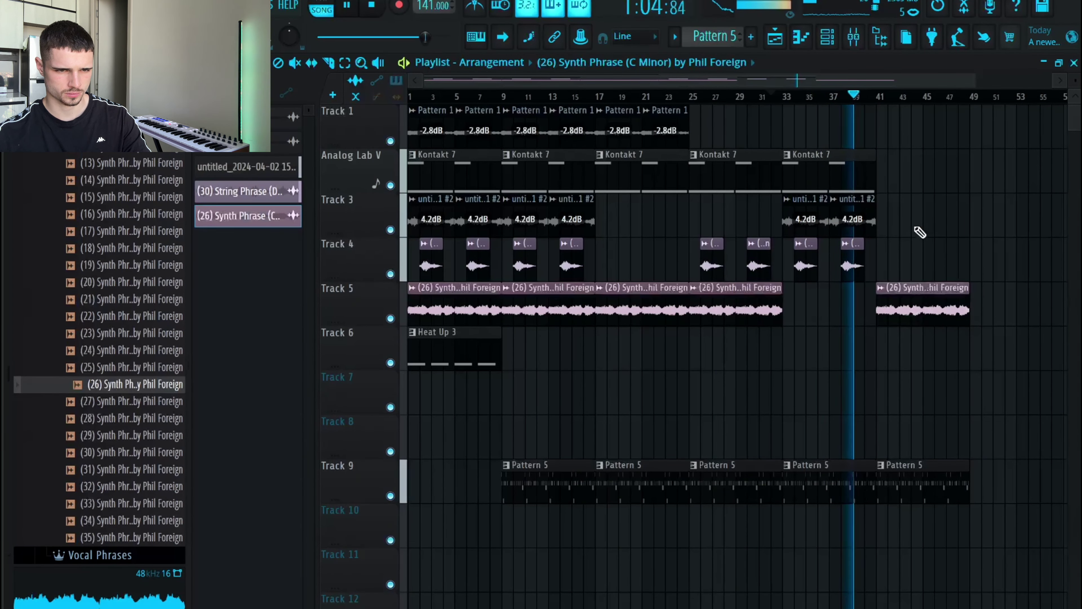
drag(919, 233, 783, 152)
key(ctrl+b)
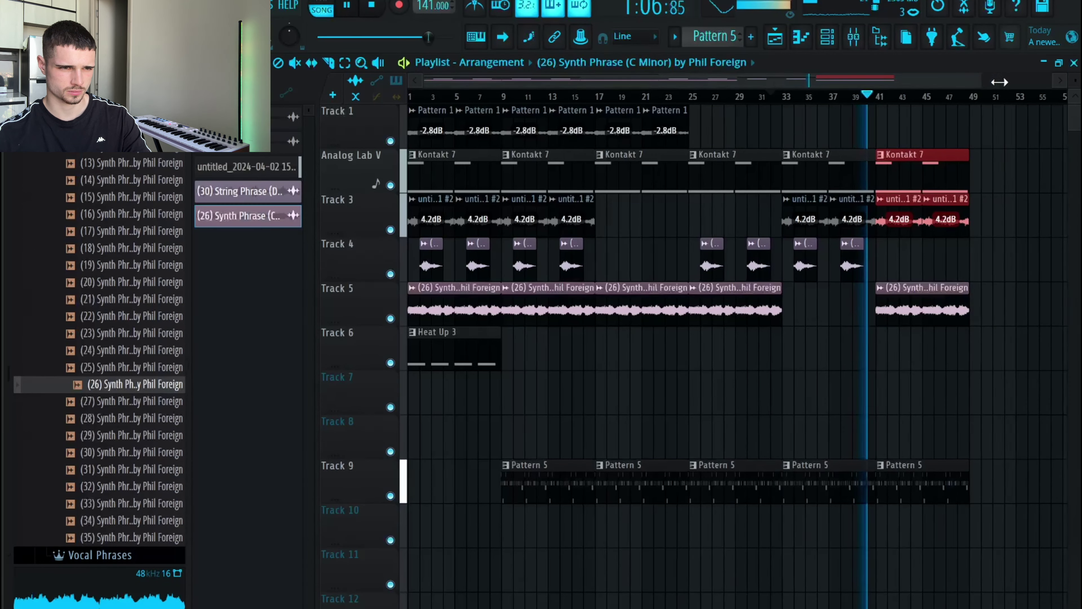
Build a section at bar 49 from copies of Kontakt 7, two Track 1 clips and Pattern 5, and play from there
drag(976, 82, 1053, 82)
drag(621, 188, 869, 168)
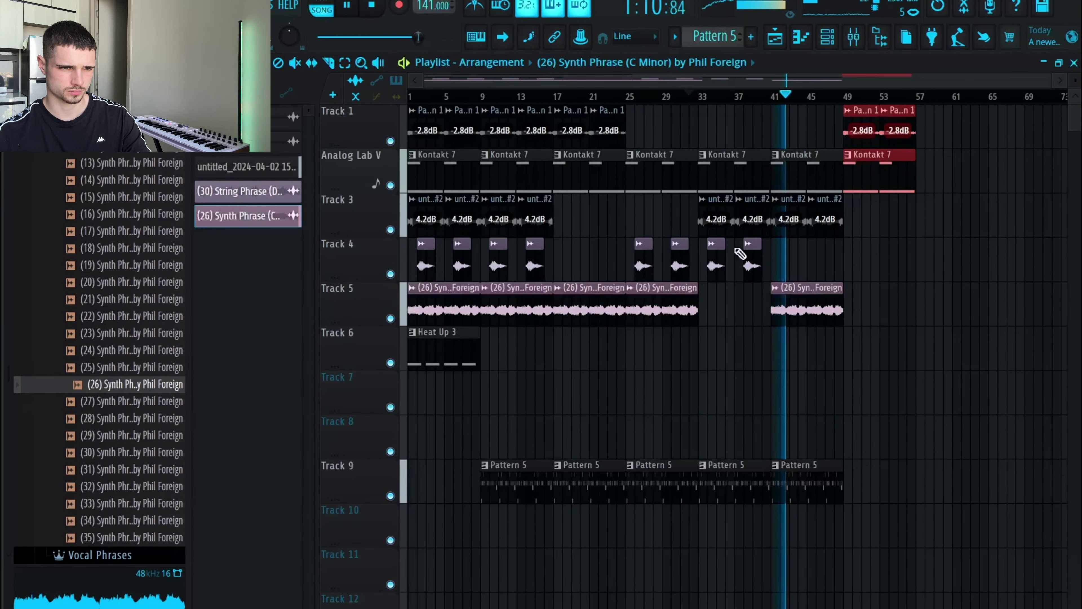
click(812, 464)
key(ctrl+b)
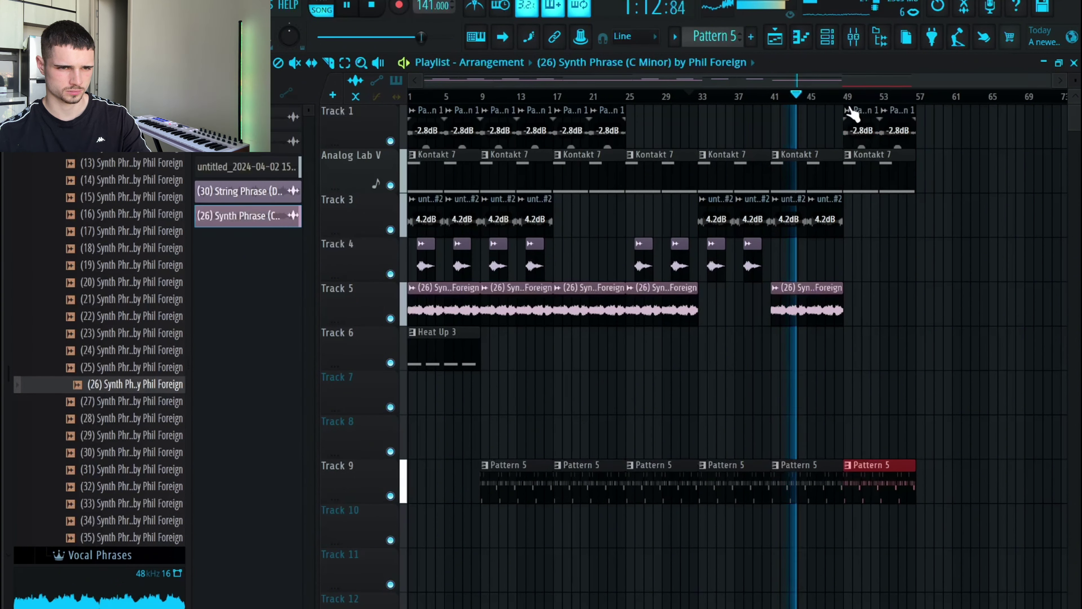
click(846, 97)
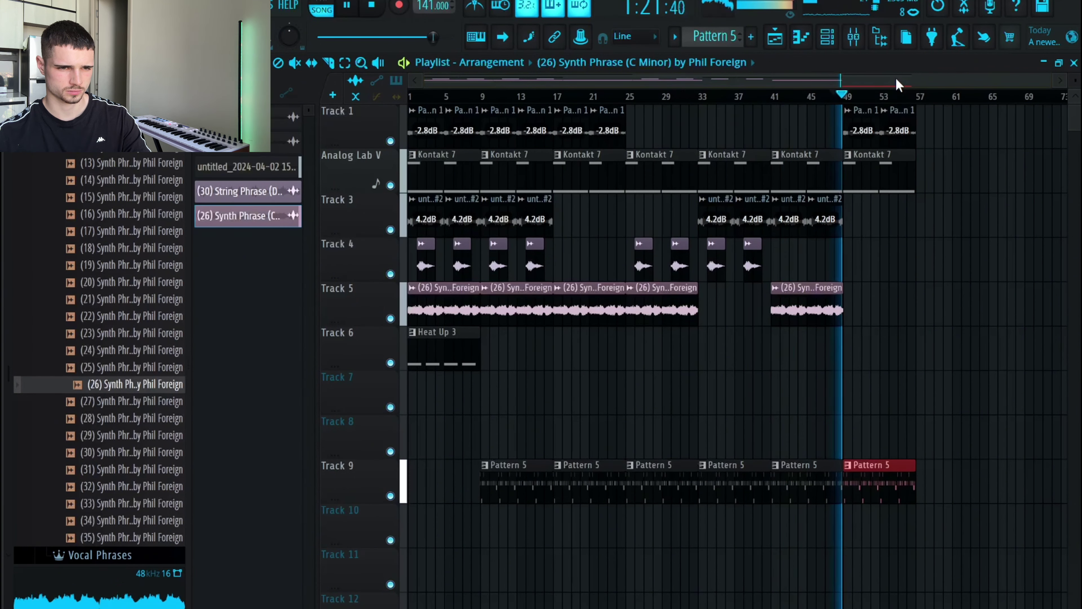
Lay out separated eight-bar copies of each melodic layer after the song, with Track 1 at bar 61, Kontakt 7 at 73 and Track 3 at 85
drag(471, 414, 850, 174)
drag(1015, 415, 947, 175)
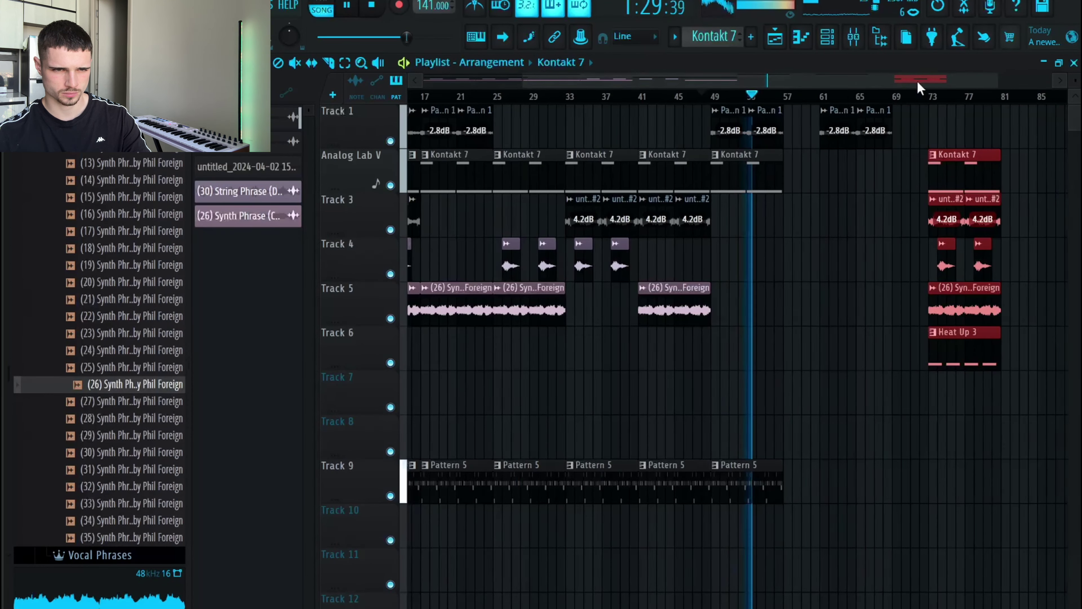
drag(907, 80, 1040, 81)
drag(886, 380, 824, 221)
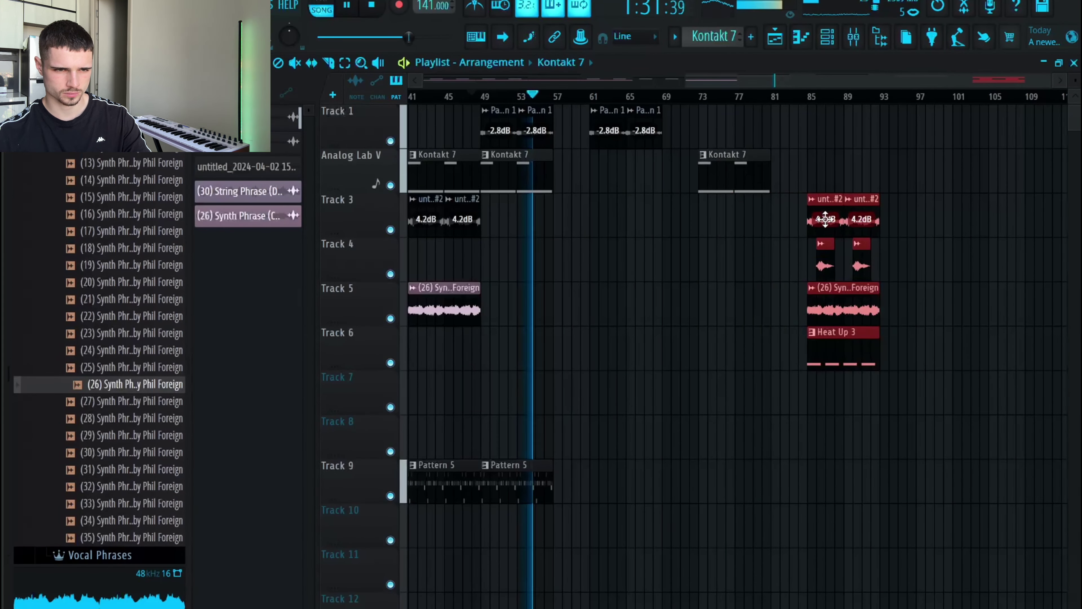
drag(773, 277, 946, 395)
drag(836, 315, 946, 317)
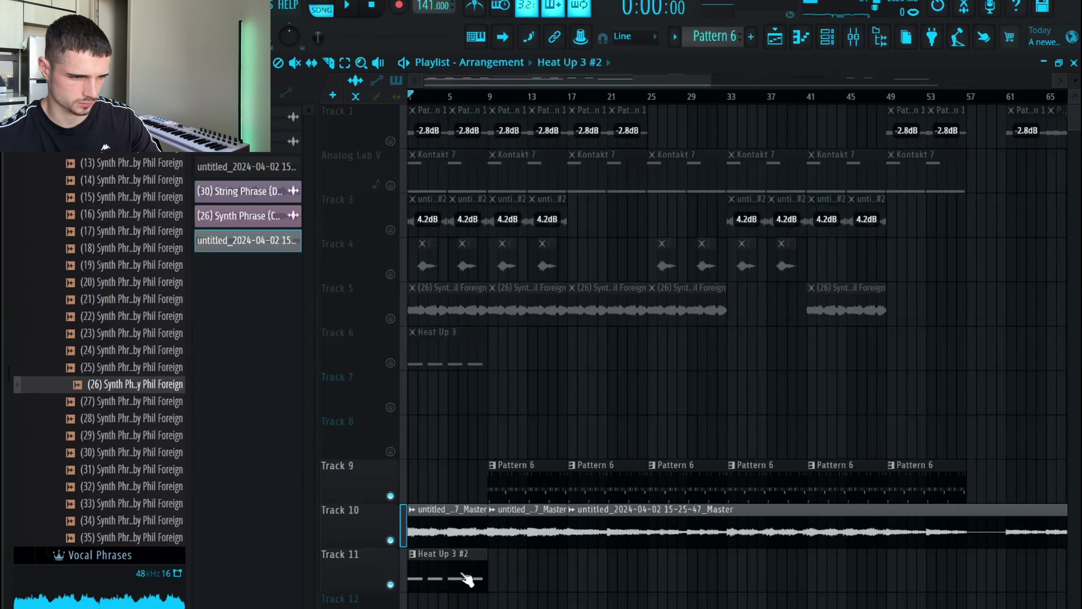
Inspect the notes of the Heat Up 3 #2 clip and the 808 in Pattern 6 during playback
double_click(447, 574)
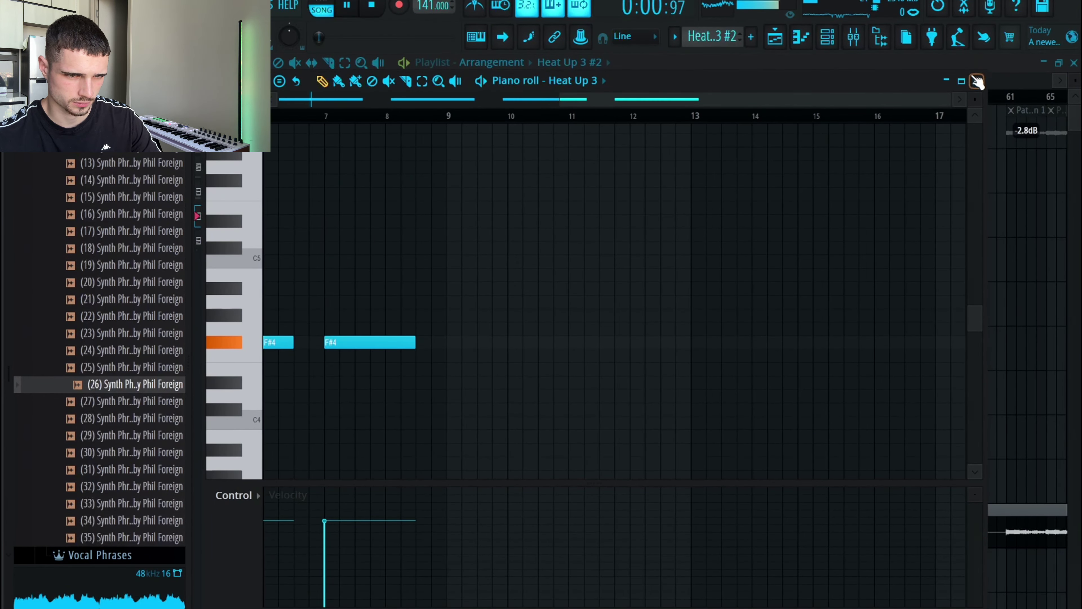
click(977, 81)
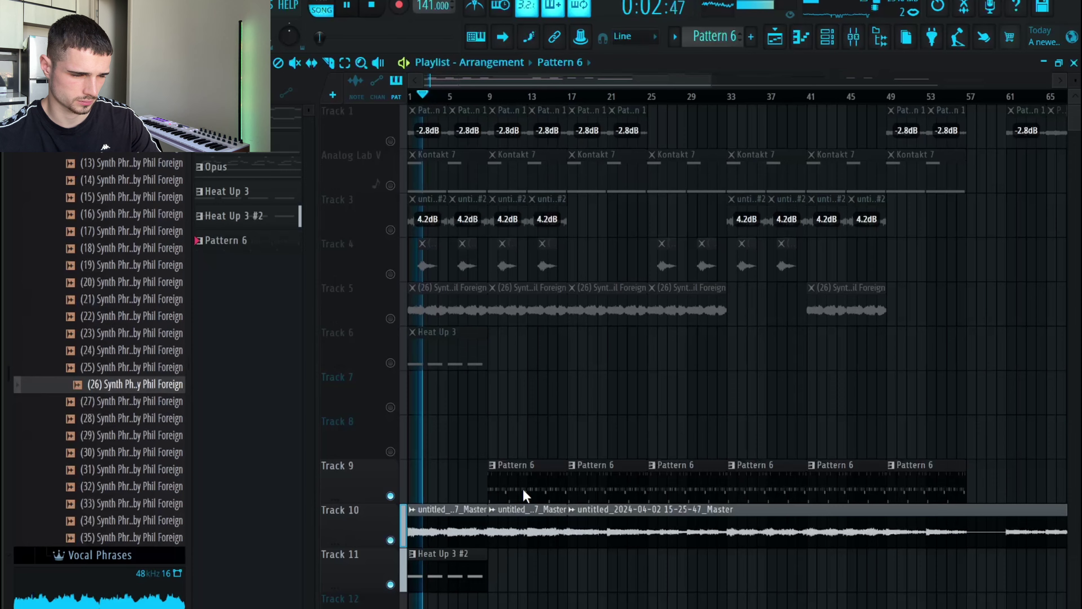
double_click(525, 495)
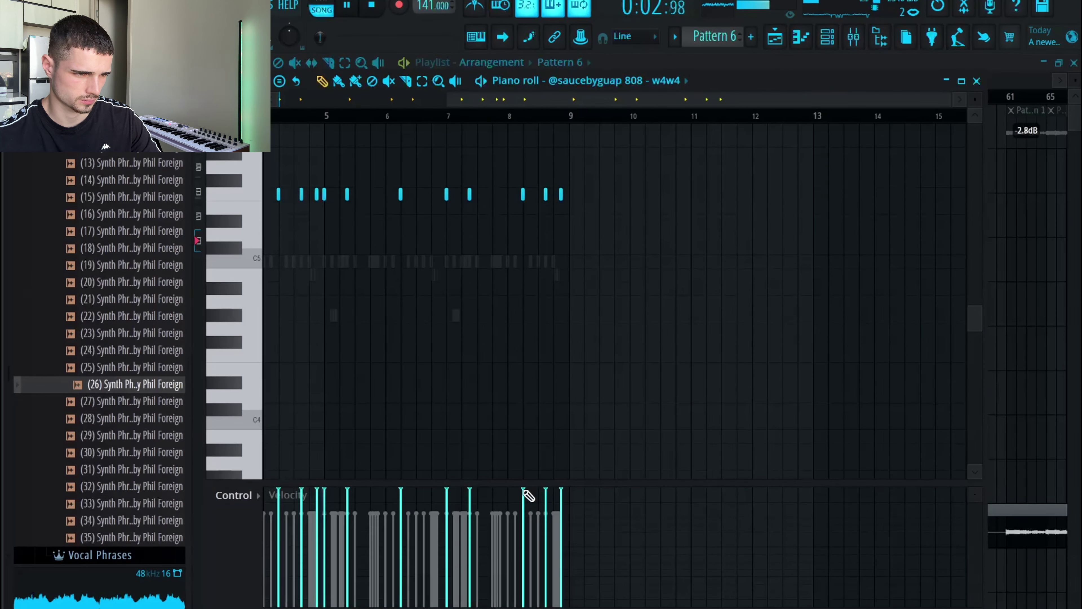
click(977, 80)
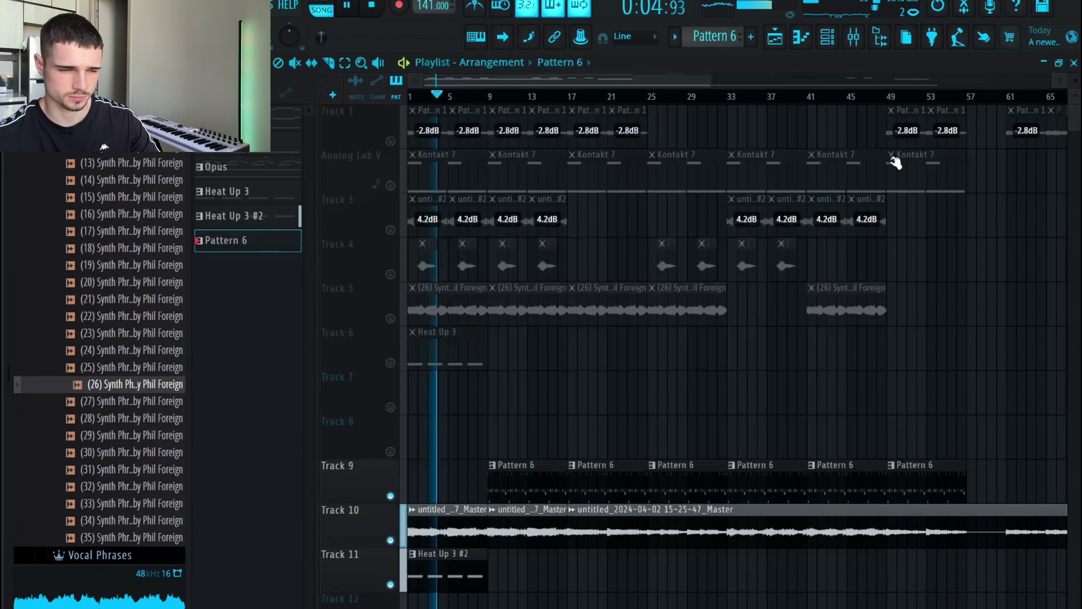